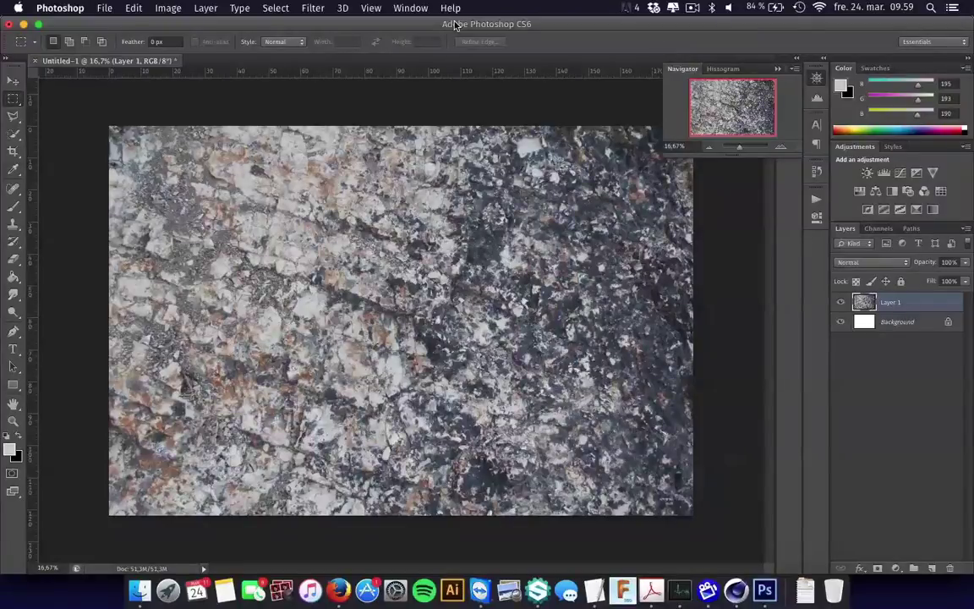
Make the canvas square by setting its width to match the 121,92 cm height, clipping the excess image
{"action": "left_click", "coordinate": [159, 9]}
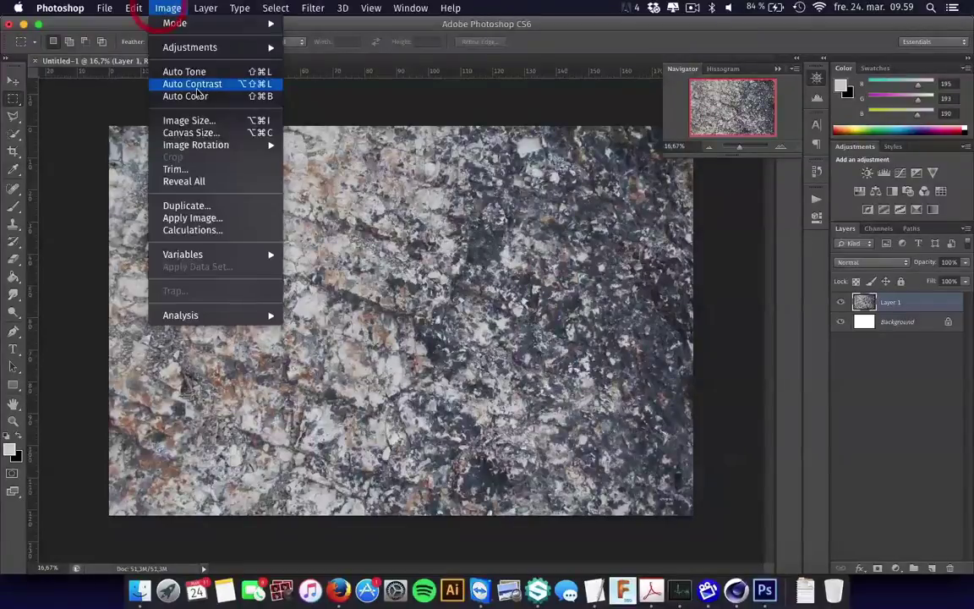
{"action": "left_click", "coordinate": [219, 133]}
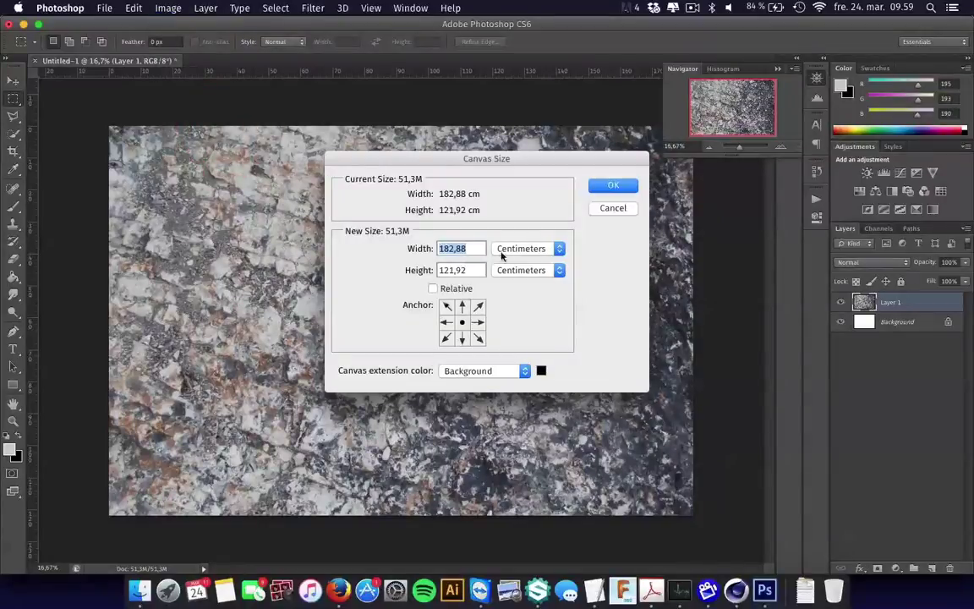
{"action": "left_click", "coordinate": [407, 270]}
{"action": "key", "text": "cmd+c"}
{"action": "left_click", "coordinate": [411, 247]}
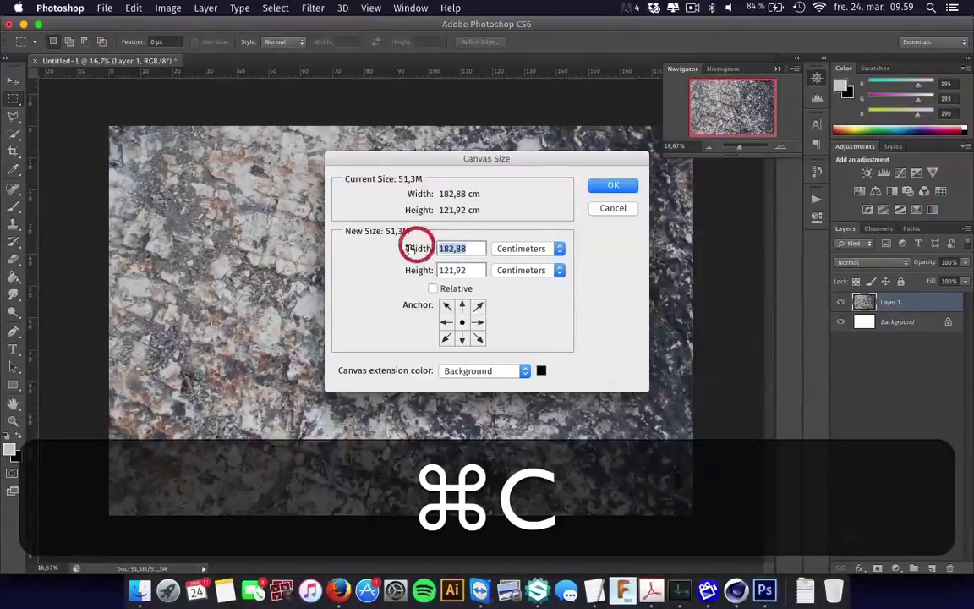
{"action": "key", "text": "cmd+v"}
{"action": "left_click", "coordinate": [615, 184]}
{"action": "left_click", "coordinate": [587, 223]}
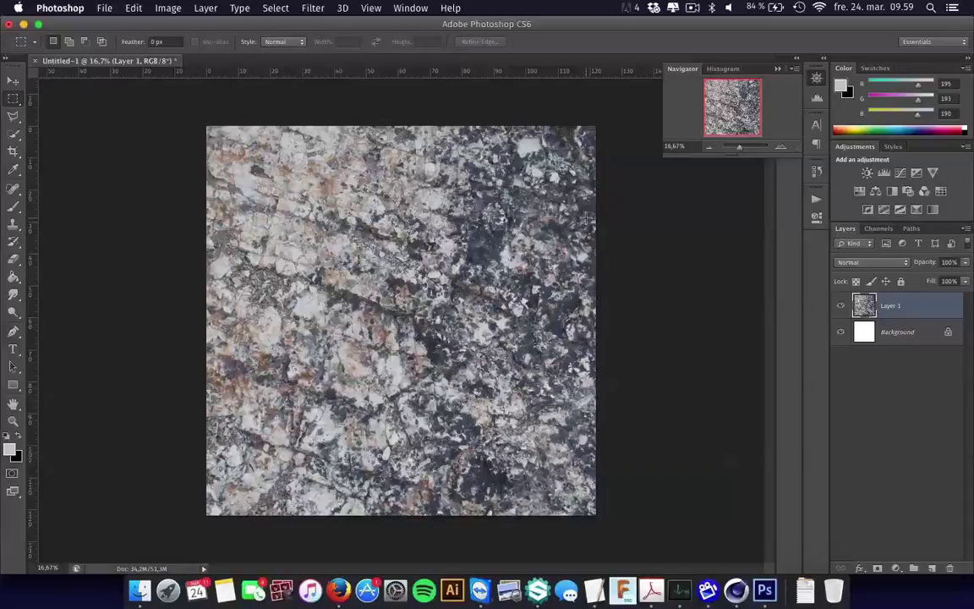
Shift the rock photo left to the canvas's right edge and paste a copy of the visible canvas area as a new layer
{"action": "left_click", "coordinate": [14, 81]}
{"action": "left_click_drag", "start_coordinate": [567, 327], "coordinate": [369, 327]}
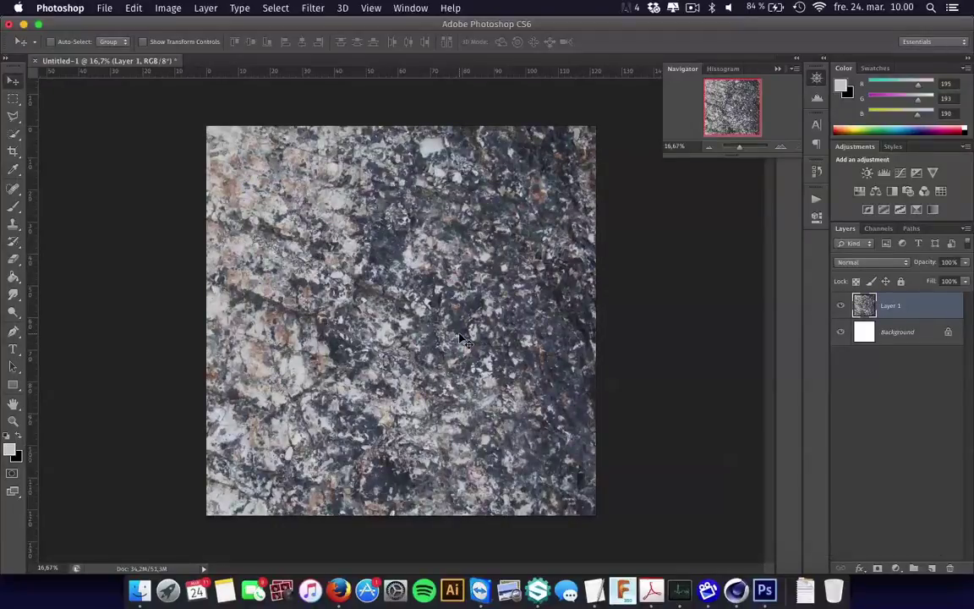
{"action": "key", "text": "m"}
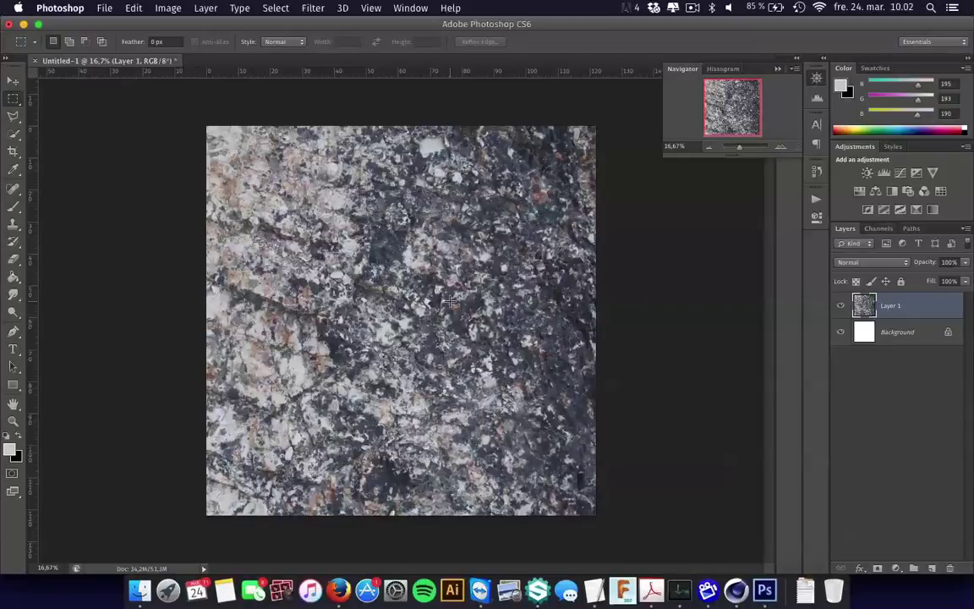
{"action": "key", "text": "super+a"}
{"action": "key", "text": "super+c"}
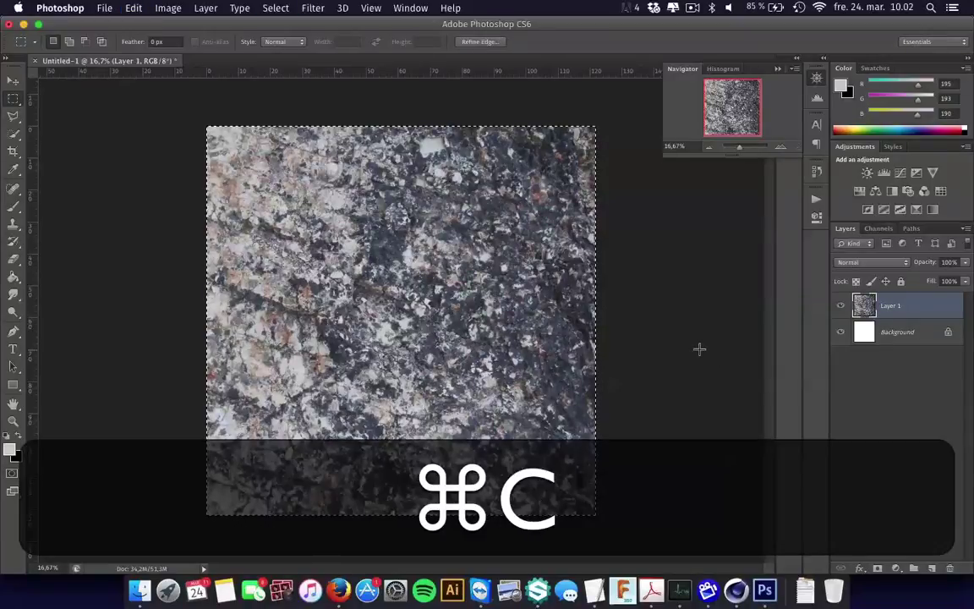
{"action": "key", "text": "super+v"}
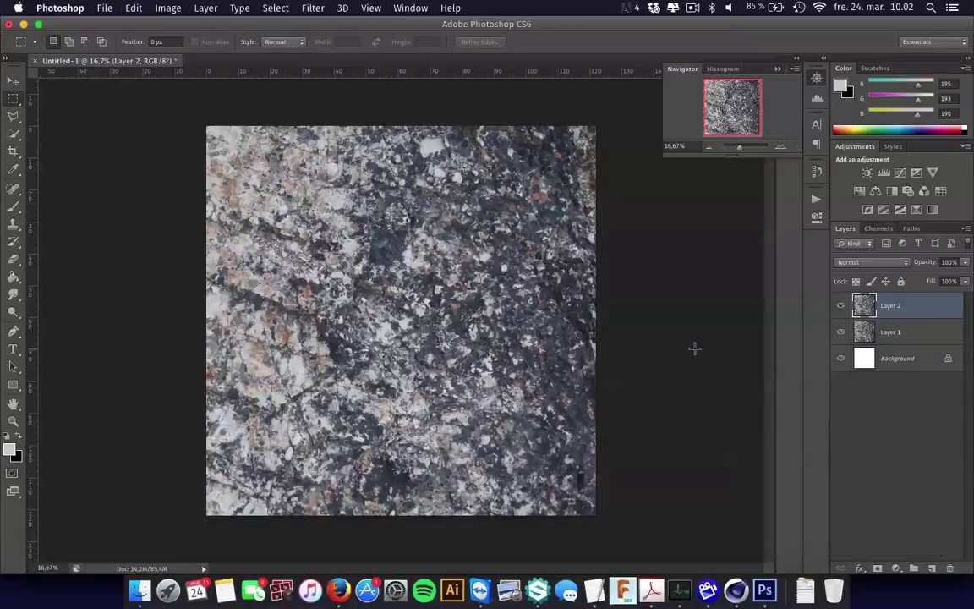
Hide Layer 1 and check the document's pixel dimensions without changing the image size
{"action": "left_click", "coordinate": [13, 81]}
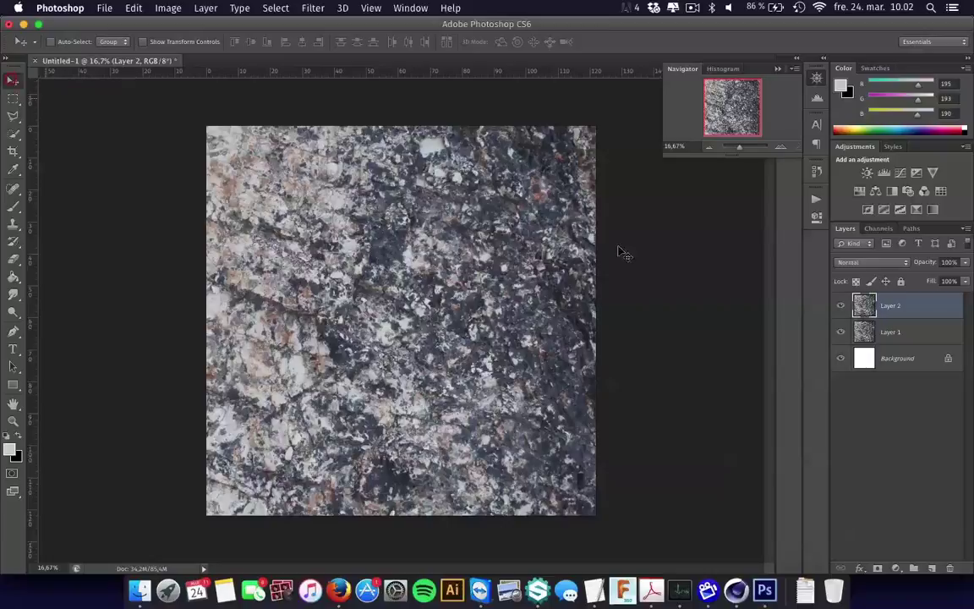
{"action": "left_click", "coordinate": [841, 331]}
{"action": "left_click_drag", "start_coordinate": [524, 322], "coordinate": [548, 320]}
{"action": "left_click", "coordinate": [169, 8]}
{"action": "left_click", "coordinate": [182, 120]}
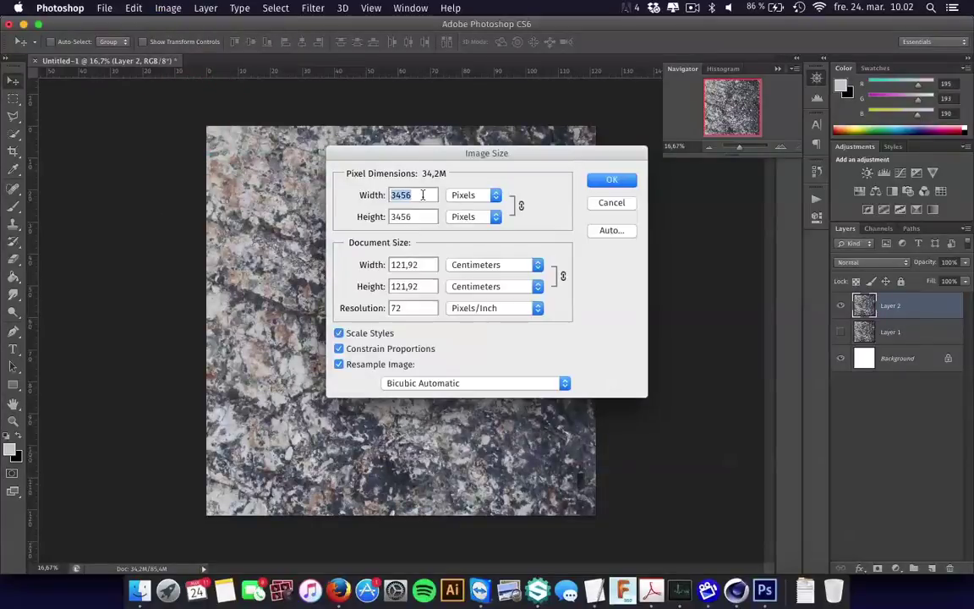
{"action": "left_click", "coordinate": [612, 204]}
Apply the Offset filter to Layer 2 with 1728 pixels right, 1728 pixels down and Wrap Around
{"action": "left_click", "coordinate": [313, 8]}
{"action": "mouse_move", "coordinate": [455, 256]}
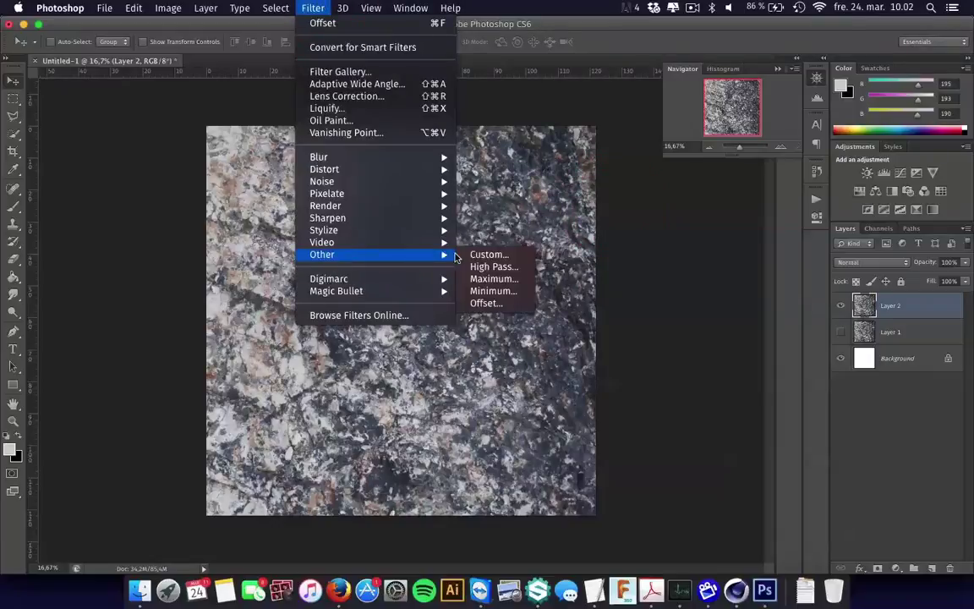
{"action": "left_click", "coordinate": [500, 308]}
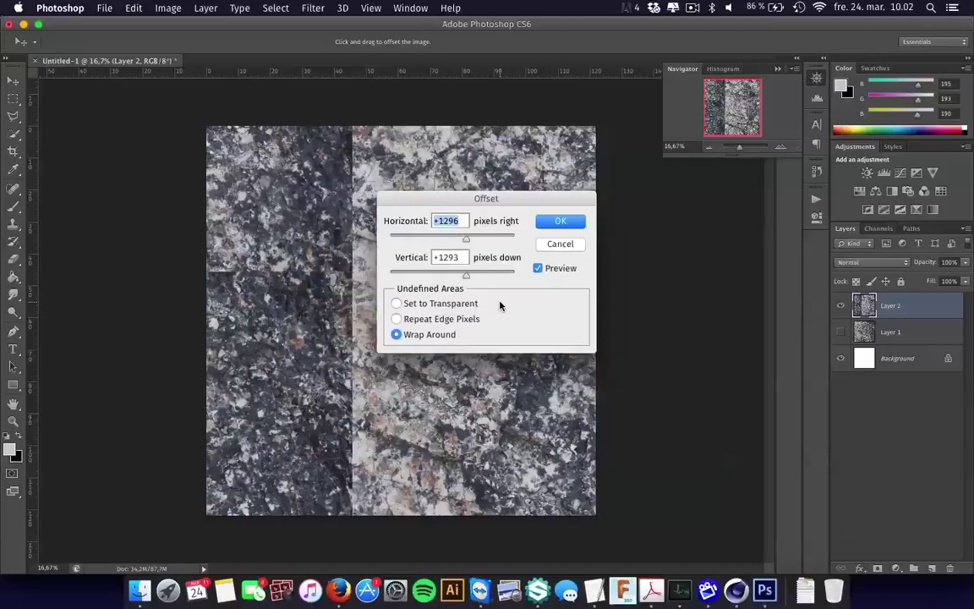
{"action": "type", "text": "17"}
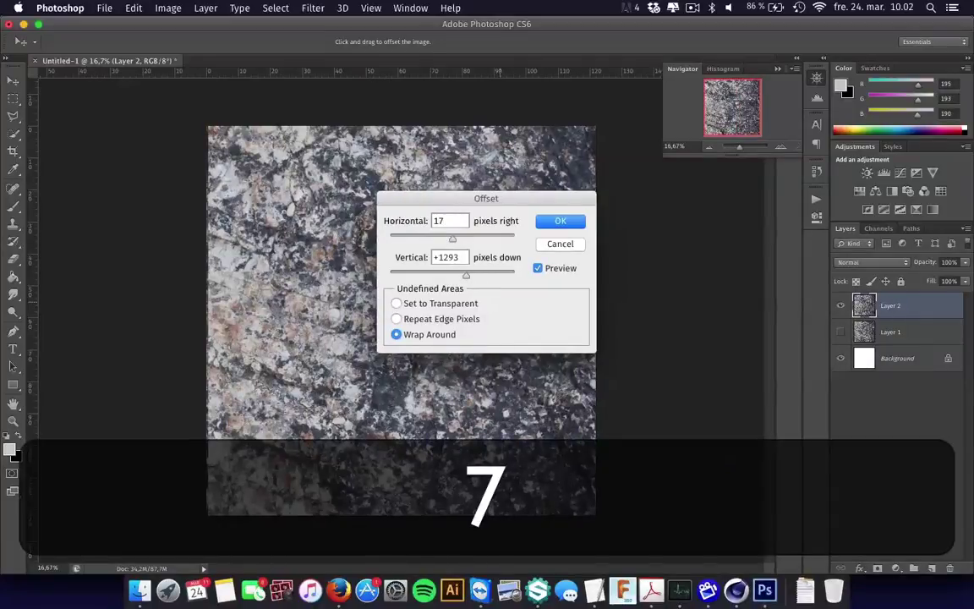
{"action": "type", "text": "28"}
{"action": "key", "text": "Tab"}
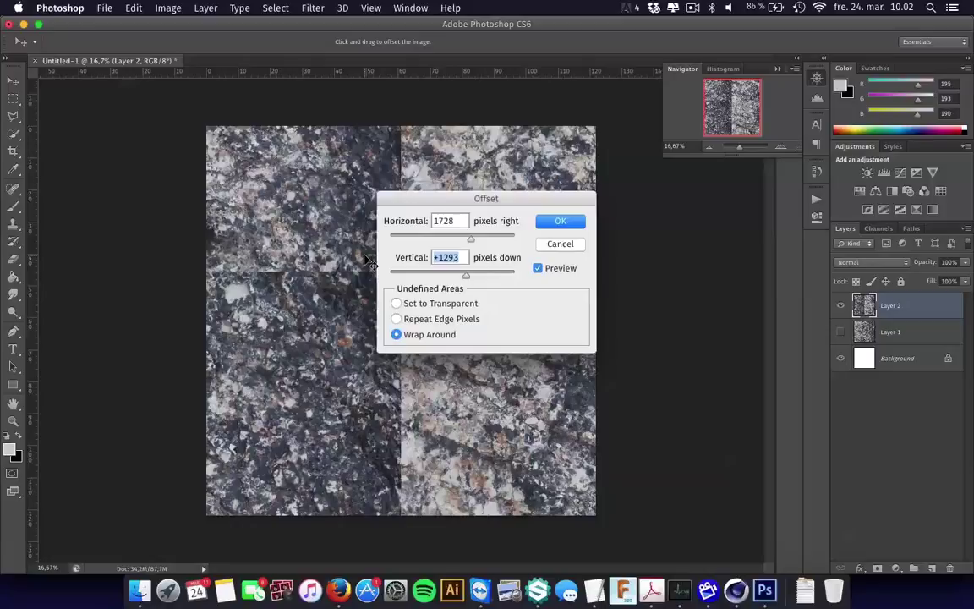
{"action": "type", "text": "1728"}
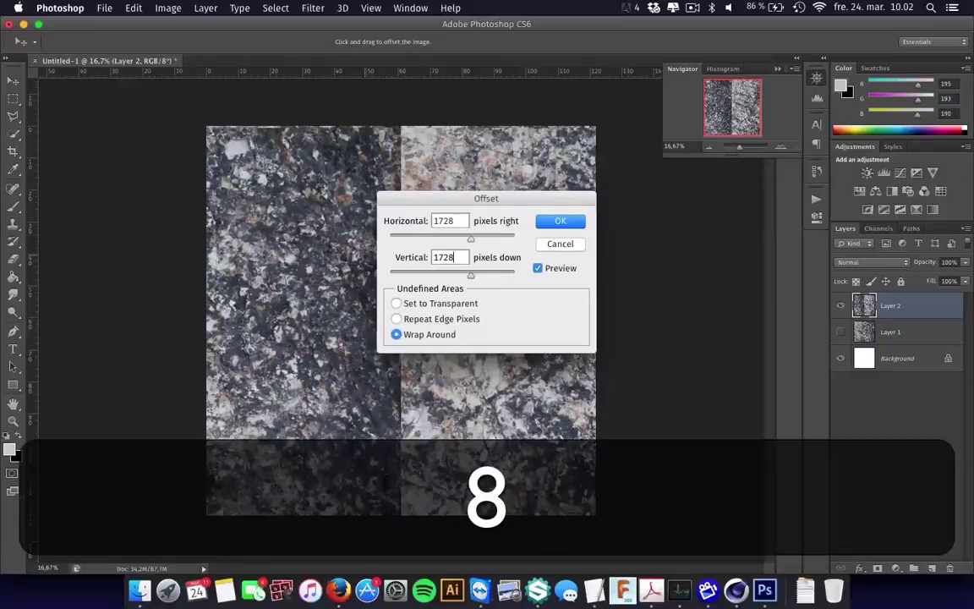
{"action": "left_click", "coordinate": [556, 222]}
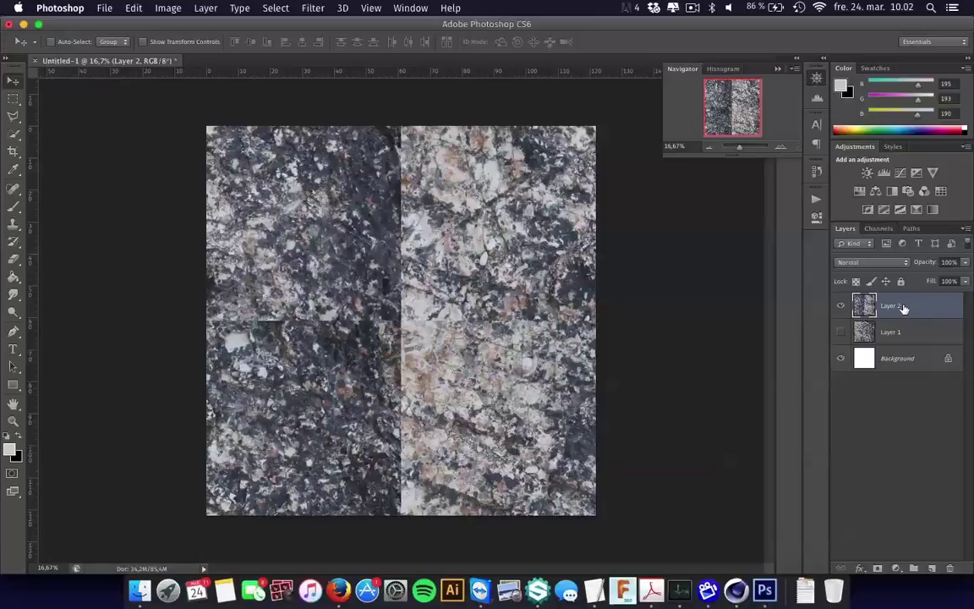
Duplicate Layer 2 with the Offset filter reapplied, and hide the copy behind a black layer mask
{"action": "left_click_drag", "start_coordinate": [913, 310], "coordinate": [931, 568]}
{"action": "key", "text": "super+f"}
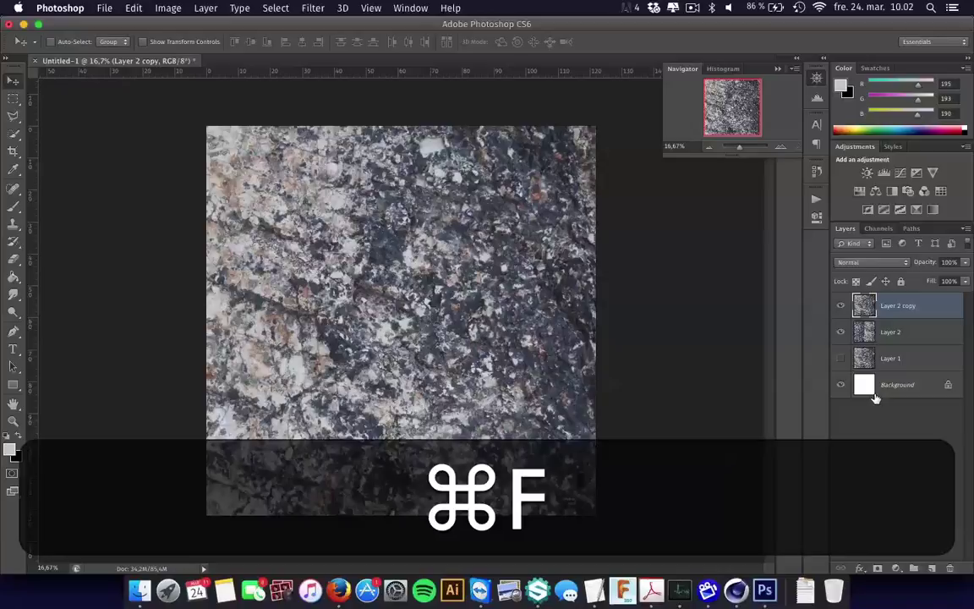
{"action": "left_click", "coordinate": [13, 206]}
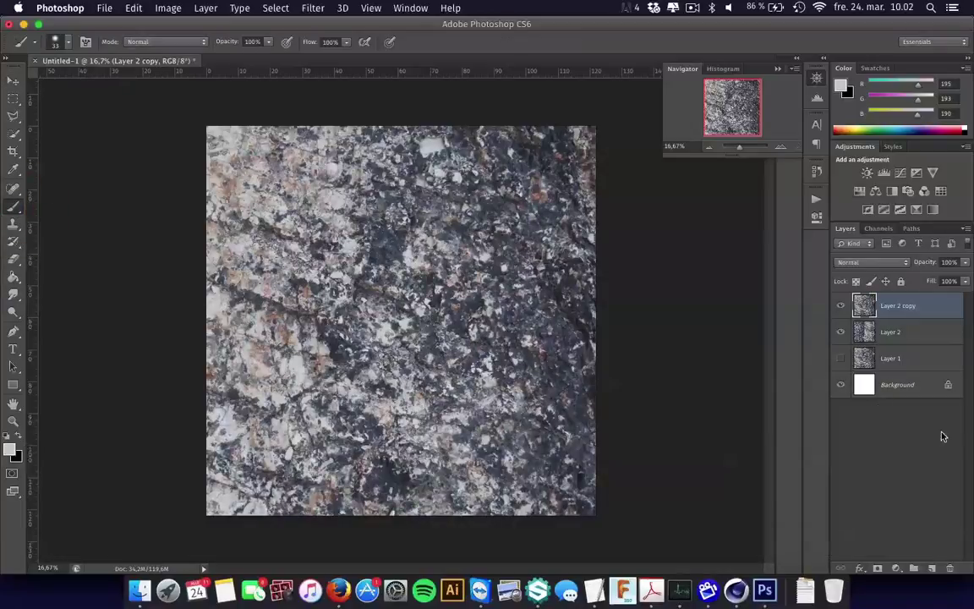
{"action": "left_click", "coordinate": [878, 570], "text": "alt"}
Paint white on the mask with a 395 px soft brush over the horizontal and vertical centre seams
{"action": "right_click", "coordinate": [435, 279]}
{"action": "mouse_move", "coordinate": [512, 311]}
{"action": "left_mouse_down"}
{"action": "mouse_move", "coordinate": [547, 313]}
{"action": "mouse_move", "coordinate": [509, 305]}
{"action": "left_mouse_up"}
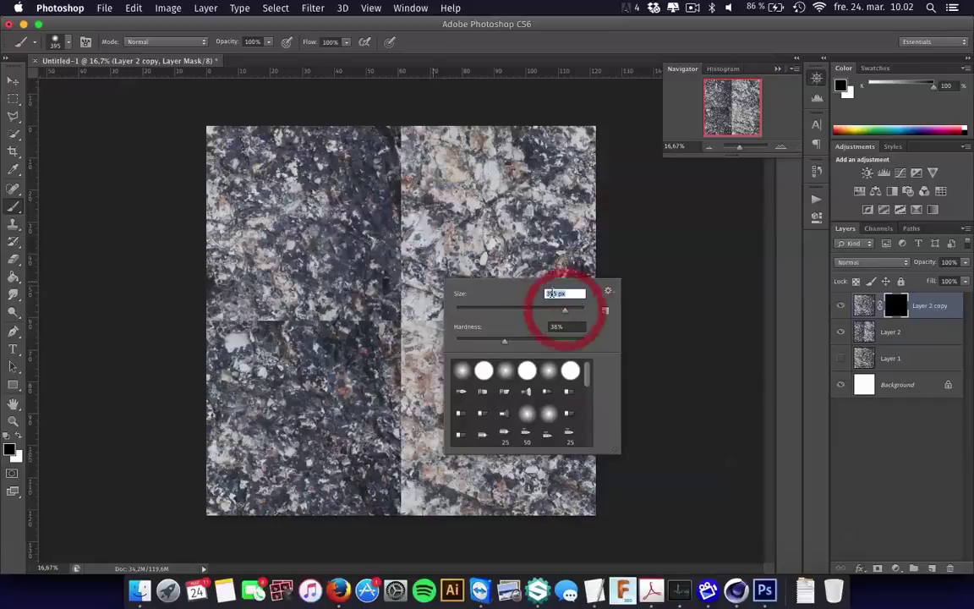
{"action": "left_click", "coordinate": [449, 36]}
{"action": "key", "text": "shift+x"}
{"action": "mouse_move", "coordinate": [218, 315]}
{"action": "left_mouse_down"}
{"action": "mouse_move", "coordinate": [256, 329]}
{"action": "mouse_move", "coordinate": [344, 326]}
{"action": "mouse_move", "coordinate": [321, 318]}
{"action": "mouse_move", "coordinate": [374, 317]}
{"action": "left_mouse_up"}
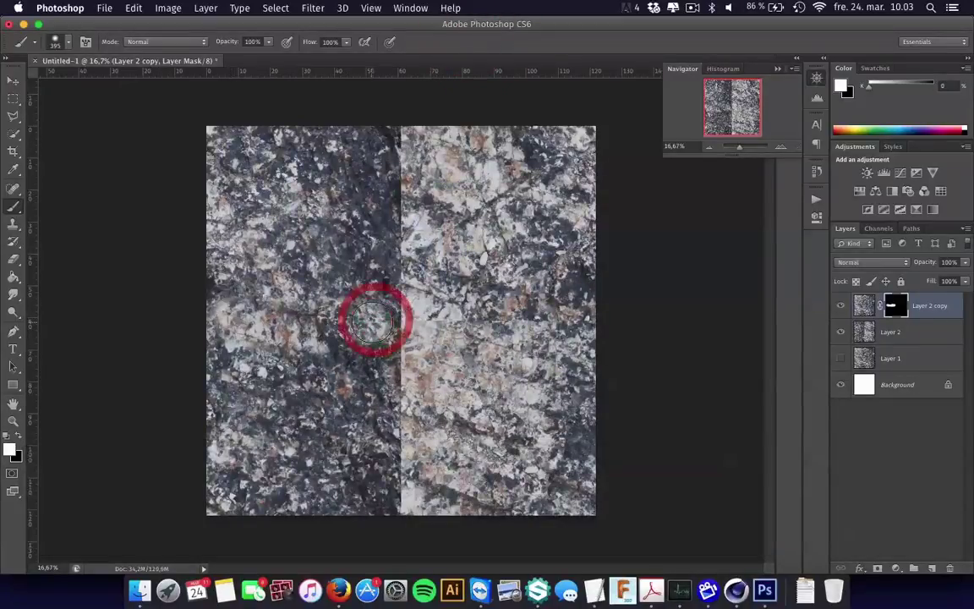
{"action": "mouse_move", "coordinate": [399, 196]}
{"action": "left_mouse_down"}
{"action": "mouse_move", "coordinate": [398, 151]}
{"action": "mouse_move", "coordinate": [408, 170]}
{"action": "mouse_move", "coordinate": [384, 293]}
{"action": "mouse_move", "coordinate": [439, 317]}
{"action": "mouse_move", "coordinate": [548, 333]}
{"action": "mouse_move", "coordinate": [581, 322]}
{"action": "mouse_move", "coordinate": [426, 317]}
{"action": "mouse_move", "coordinate": [401, 325]}
{"action": "mouse_move", "coordinate": [415, 354]}
{"action": "mouse_move", "coordinate": [360, 346]}
{"action": "mouse_move", "coordinate": [405, 382]}
{"action": "mouse_move", "coordinate": [399, 493]}
{"action": "left_mouse_up"}
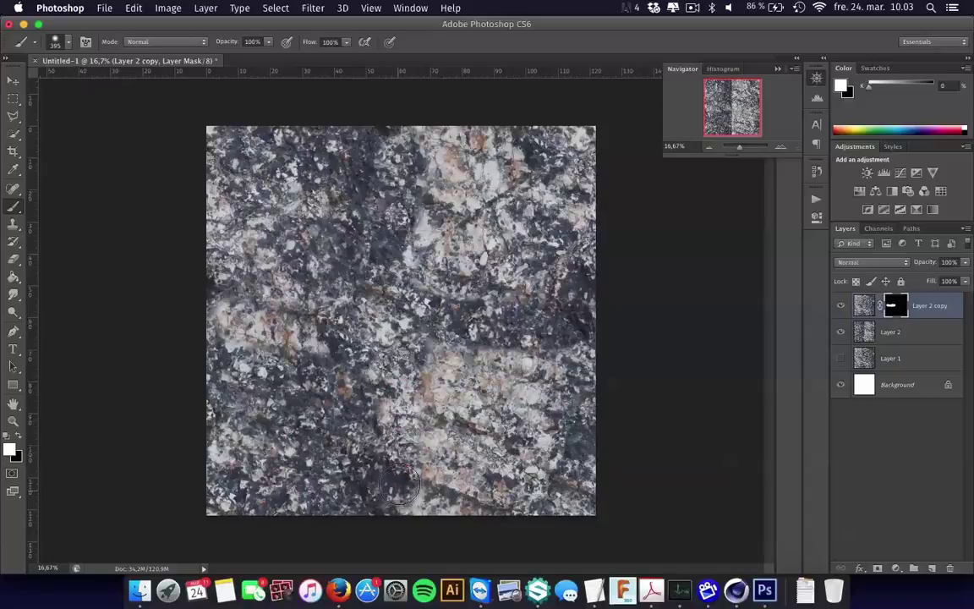
{"action": "mouse_move", "coordinate": [394, 414]}
{"action": "left_mouse_down"}
{"action": "mouse_move", "coordinate": [391, 330]}
{"action": "mouse_move", "coordinate": [403, 317]}
{"action": "mouse_move", "coordinate": [438, 335]}
{"action": "left_mouse_up"}
{"action": "right_click", "coordinate": [438, 336]}
{"action": "key", "text": "Return"}
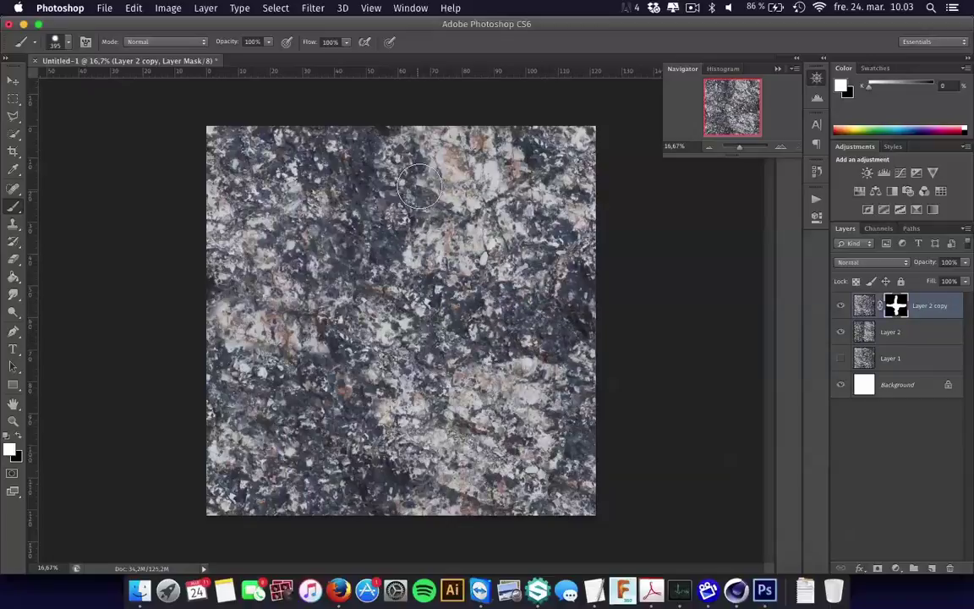
Refine the mask around the upper-left and left blend areas, alternating white and black brush strokes
{"action": "mouse_move", "coordinate": [411, 149]}
{"action": "left_mouse_down"}
{"action": "mouse_move", "coordinate": [347, 187]}
{"action": "mouse_move", "coordinate": [350, 258]}
{"action": "mouse_move", "coordinate": [362, 272]}
{"action": "mouse_move", "coordinate": [348, 313]}
{"action": "mouse_move", "coordinate": [228, 314]}
{"action": "left_mouse_up"}
{"action": "key", "text": "shift+x"}
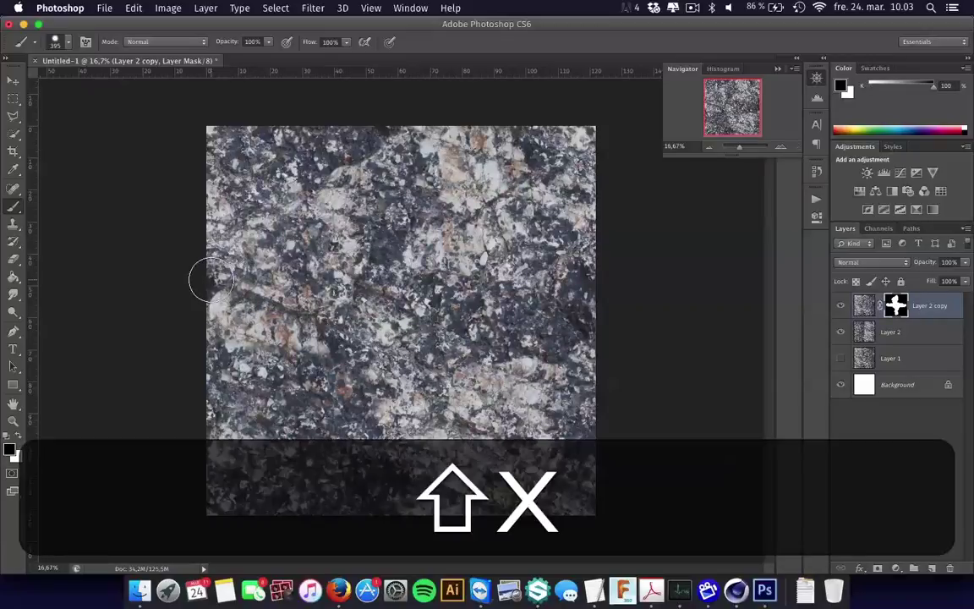
{"action": "key", "text": "shift+x"}
{"action": "key", "text": "shift+x"}
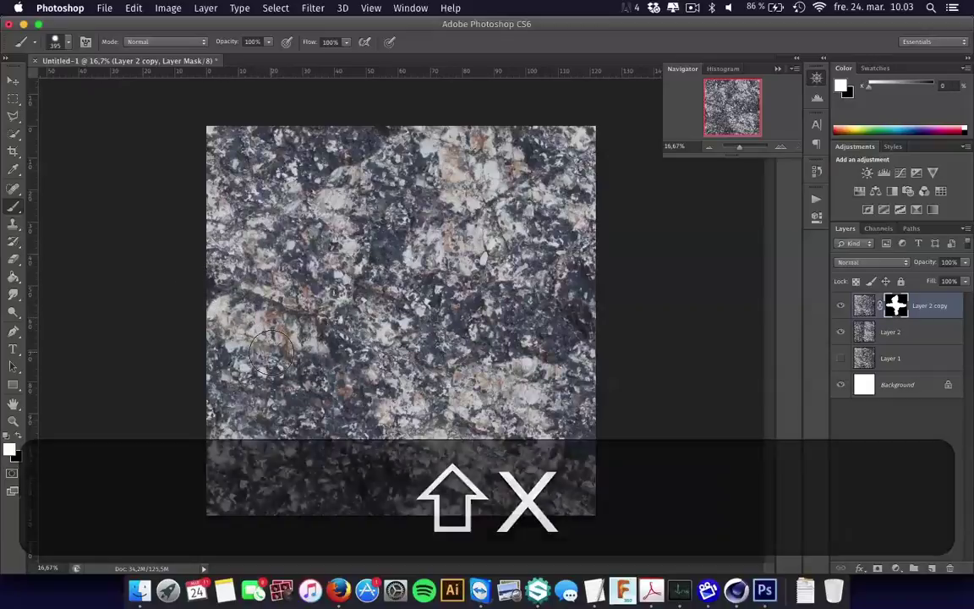
{"action": "key", "text": "shift+x"}
{"action": "key", "text": "shift+x"}
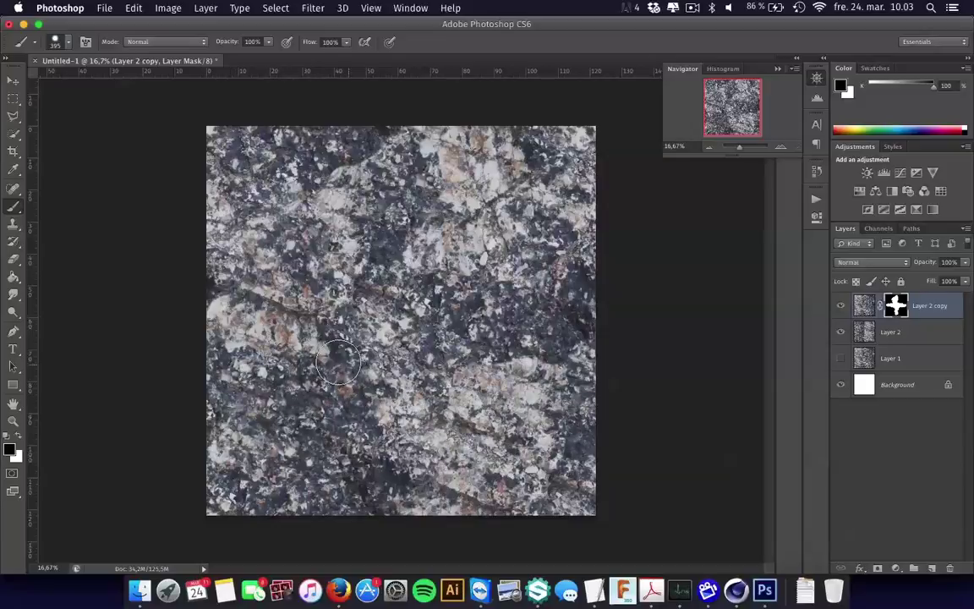
{"action": "key", "text": "shift+x"}
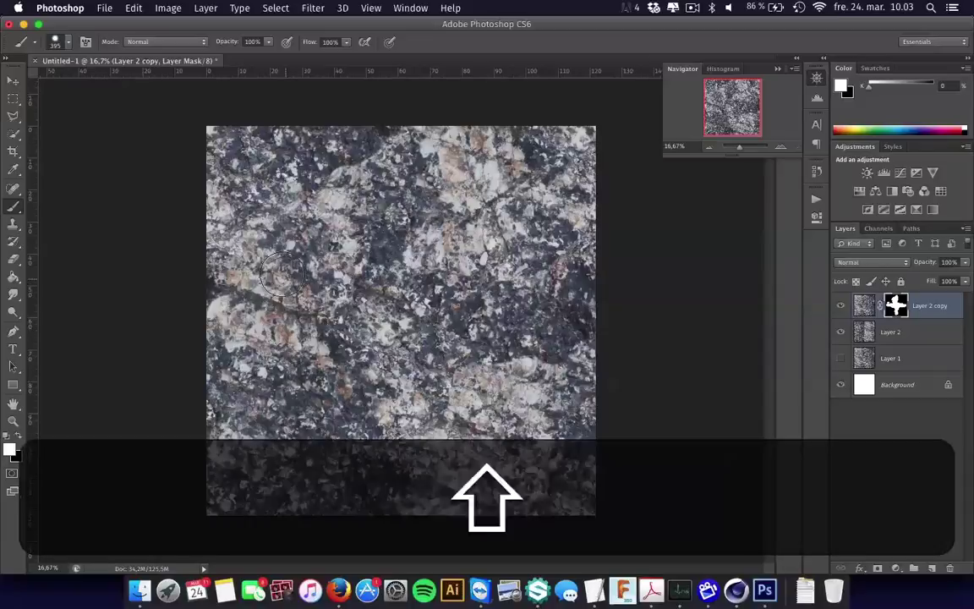
{"action": "key", "text": "shift+x"}
{"action": "mouse_move", "coordinate": [264, 269]}
{"action": "left_mouse_down"}
{"action": "mouse_move", "coordinate": [253, 254]}
{"action": "mouse_move", "coordinate": [327, 293]}
{"action": "mouse_move", "coordinate": [280, 254]}
{"action": "mouse_move", "coordinate": [276, 230]}
{"action": "mouse_move", "coordinate": [272, 245]}
{"action": "mouse_move", "coordinate": [322, 267]}
{"action": "mouse_move", "coordinate": [319, 258]}
{"action": "mouse_move", "coordinate": [354, 246]}
{"action": "left_mouse_up"}
{"action": "key", "text": "shift+x"}
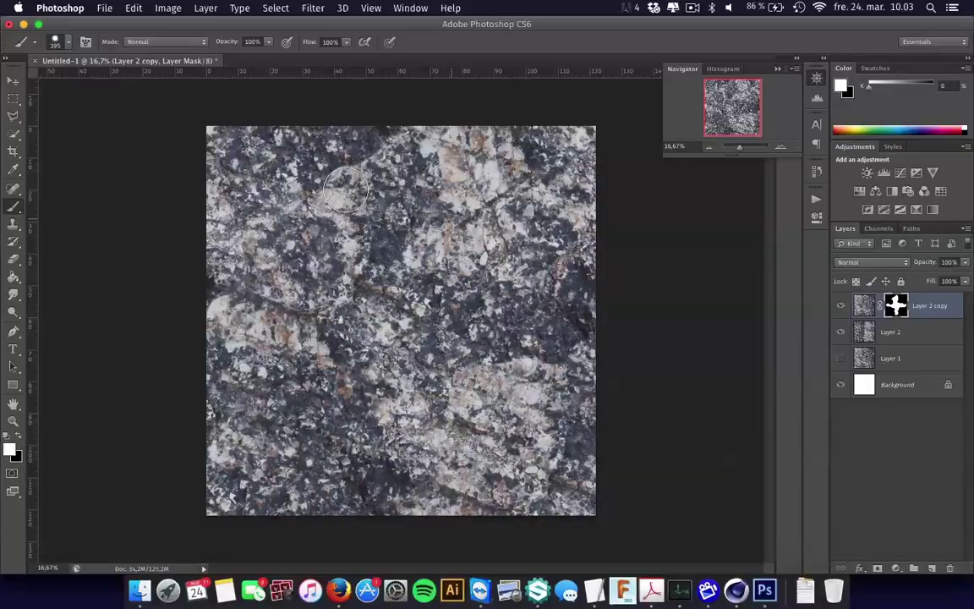
{"action": "key", "text": "shift+x"}
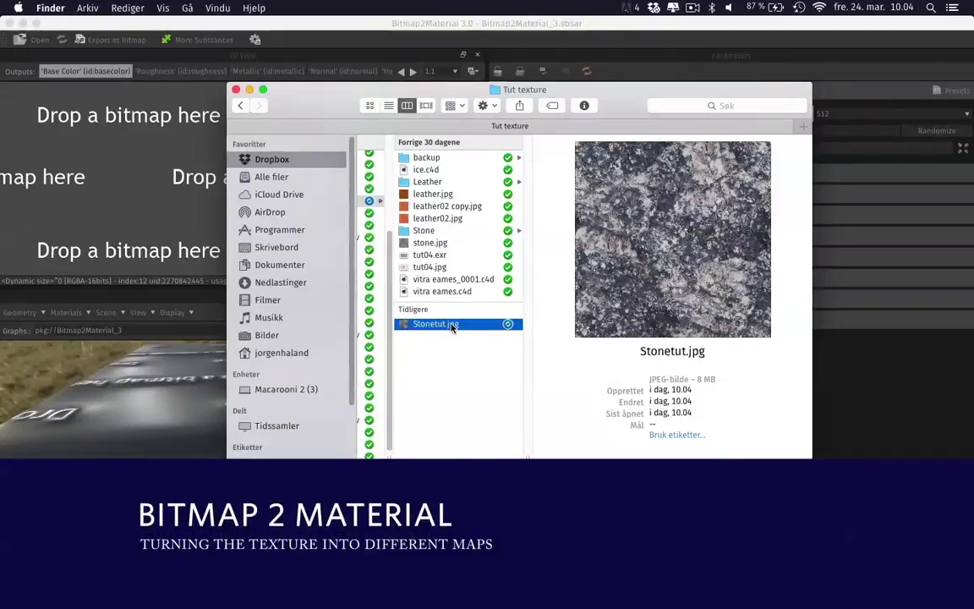
Switch to Bitmap2Material and load Stonetut.jpg as the Main Input
{"action": "left_click_drag", "start_coordinate": [212, 258], "coordinate": [158, 168]}
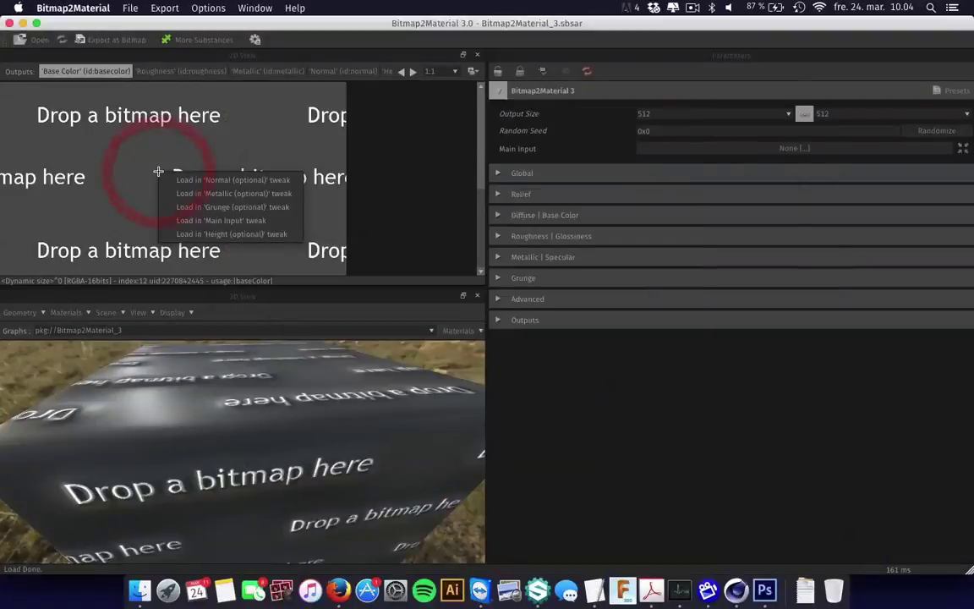
{"action": "left_click", "coordinate": [222, 221]}
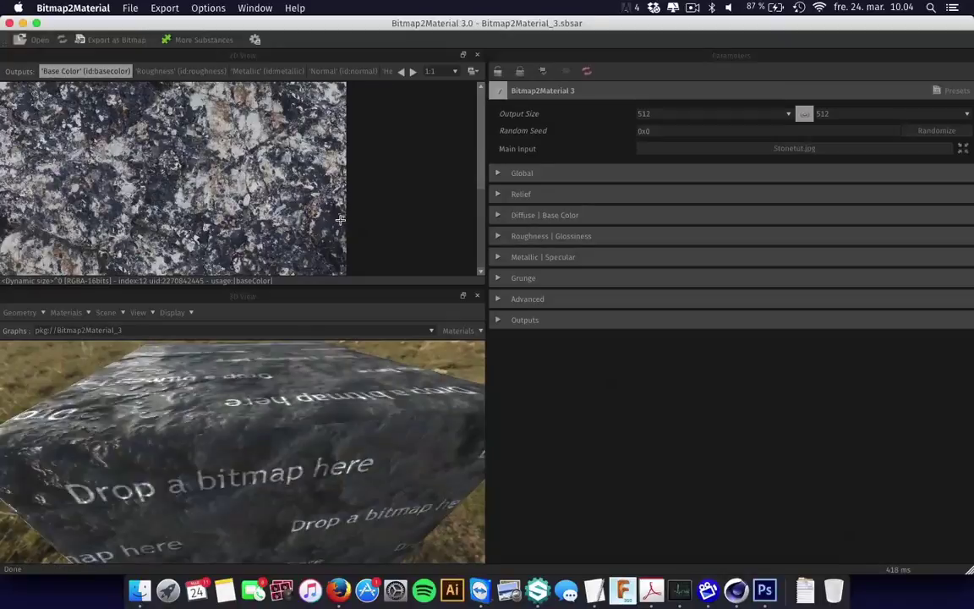
{"action": "left_click_drag", "start_coordinate": [379, 423], "coordinate": [127, 420]}
{"action": "left_click_drag", "start_coordinate": [245, 413], "coordinate": [218, 404]}
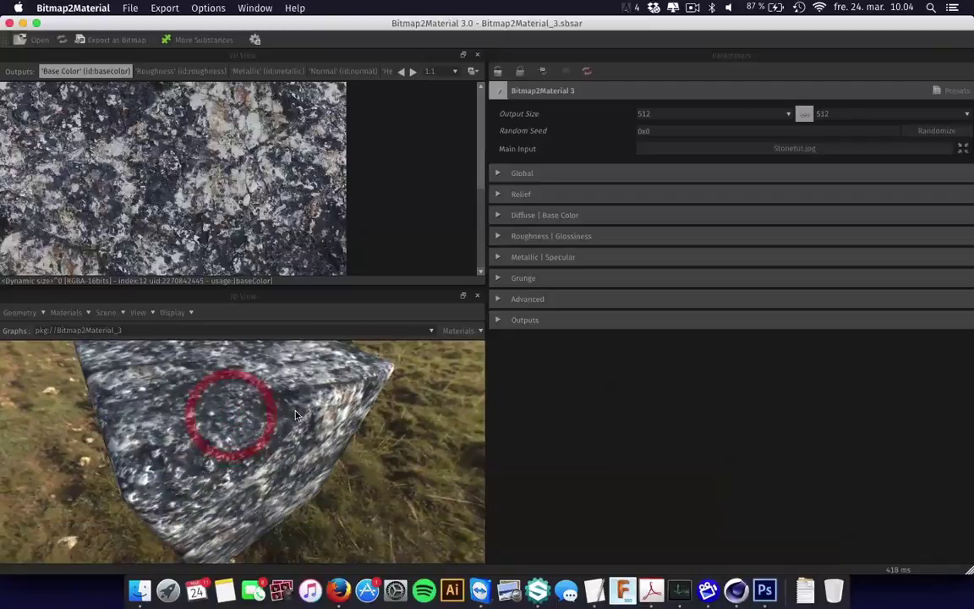
Display the Normal output and set the Relief Normal Intensity to 0
{"action": "left_click", "coordinate": [499, 175]}
{"action": "left_click", "coordinate": [498, 195]}
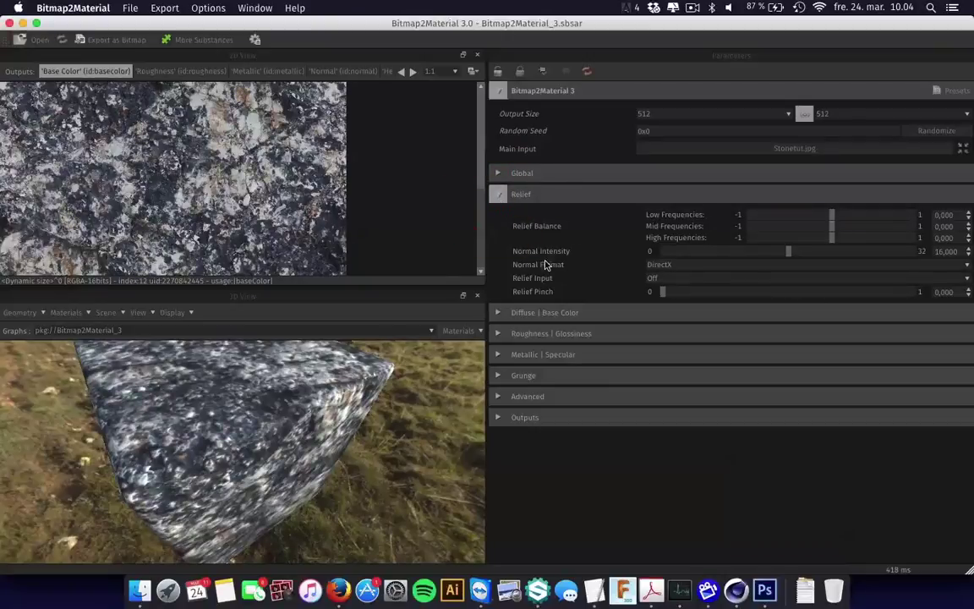
{"action": "left_click", "coordinate": [696, 251]}
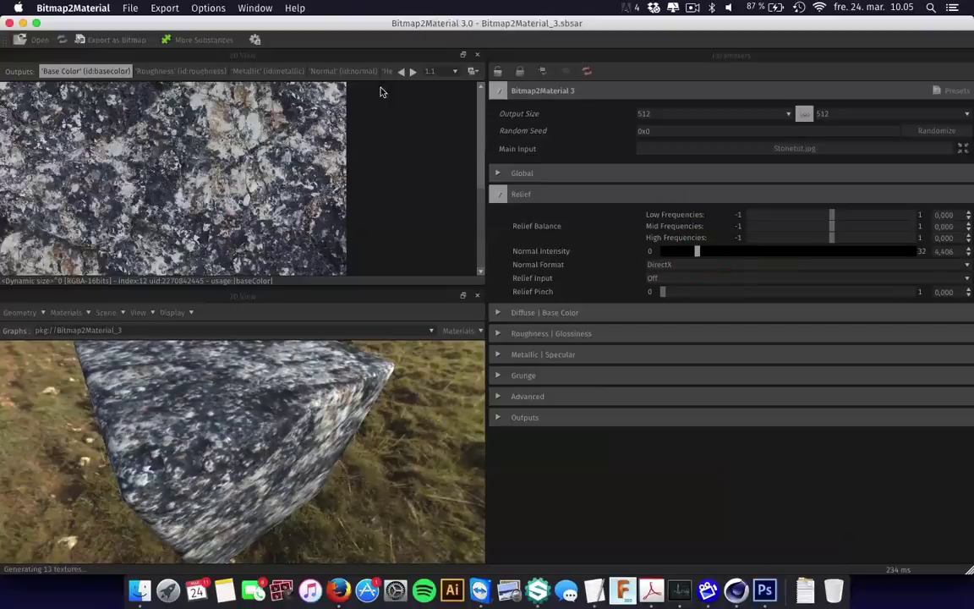
{"action": "left_click", "coordinate": [349, 72]}
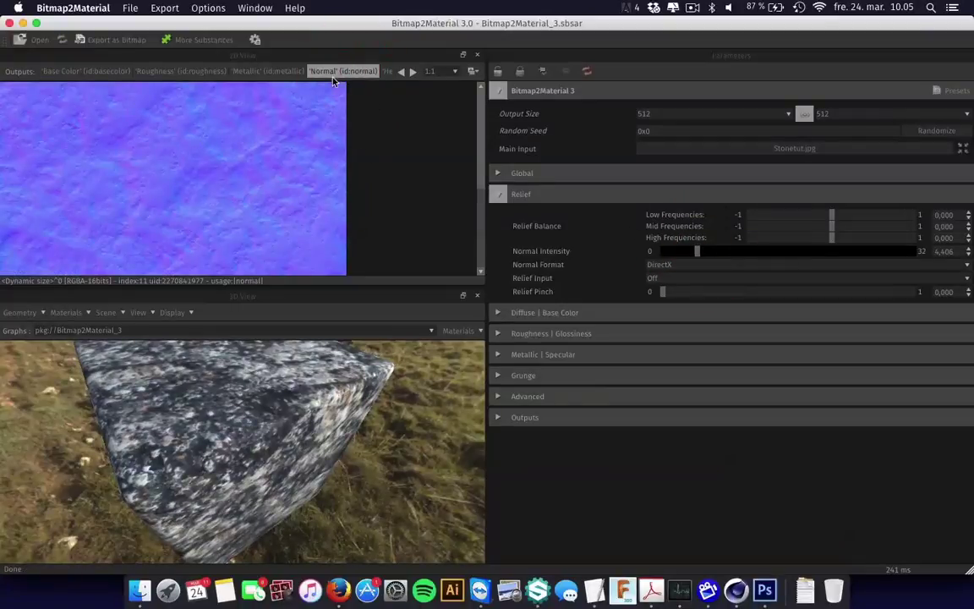
{"action": "left_click_drag", "start_coordinate": [770, 253], "coordinate": [655, 254]}
{"action": "mouse_move", "coordinate": [317, 385]}
{"action": "left_mouse_down"}
{"action": "mouse_move", "coordinate": [305, 354]}
{"action": "mouse_move", "coordinate": [326, 374]}
{"action": "left_mouse_up"}
Set the Diffuse/Base Color AO Radius to 0 and the Relief Normal Intensity to 6.656
{"action": "left_click", "coordinate": [506, 313]}
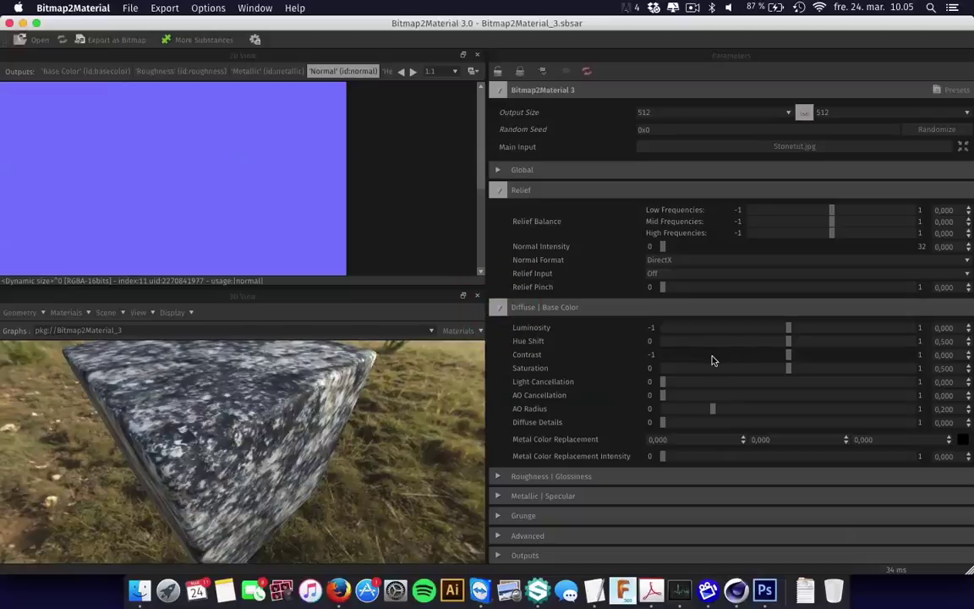
{"action": "left_click", "coordinate": [663, 409]}
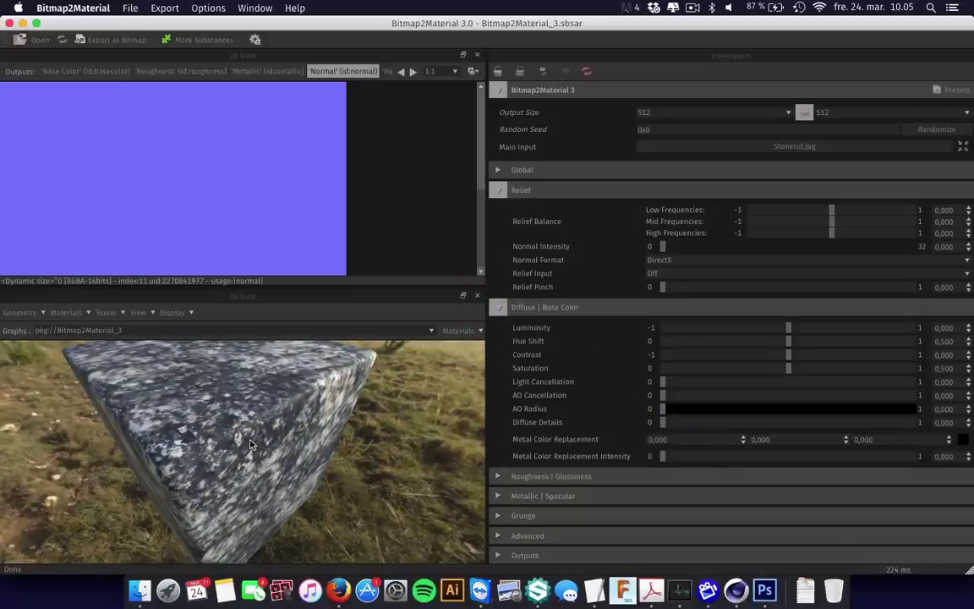
{"action": "left_click_drag", "start_coordinate": [673, 242], "coordinate": [716, 246]}
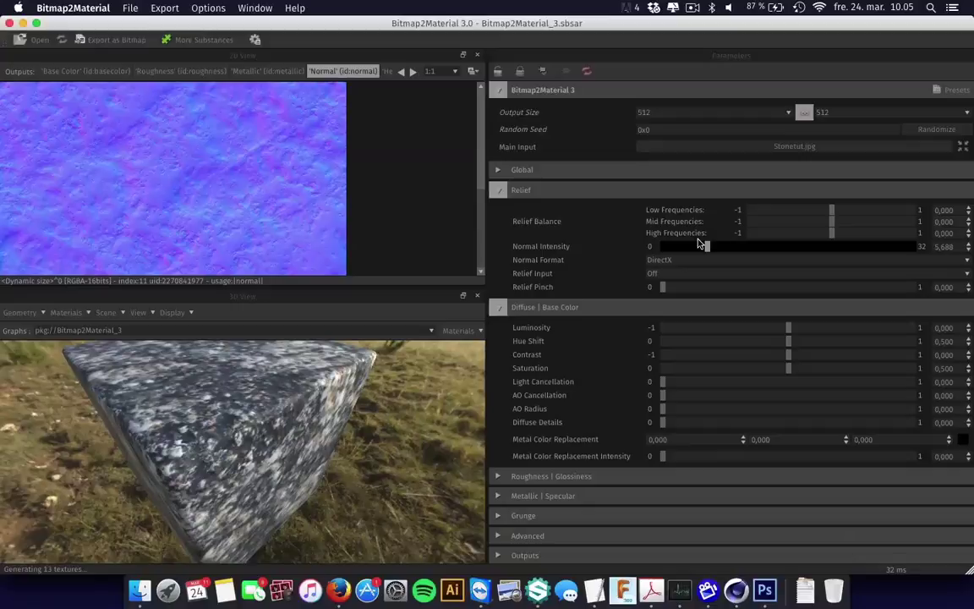
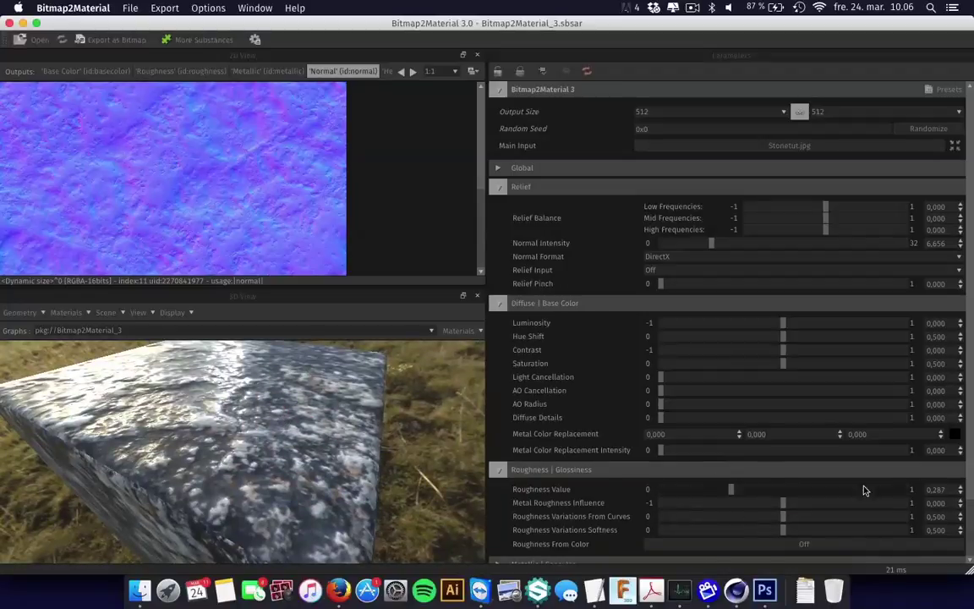
Sample the Metal From Diffuse Keying Color from a light speck on the stone in the 3D preview, giving 0.800, 0.835, 0.847
{"action": "scroll", "coordinate": [968, 465], "scroll_direction": "down", "scroll_amount": 3}
{"action": "left_click", "coordinate": [499, 498]}
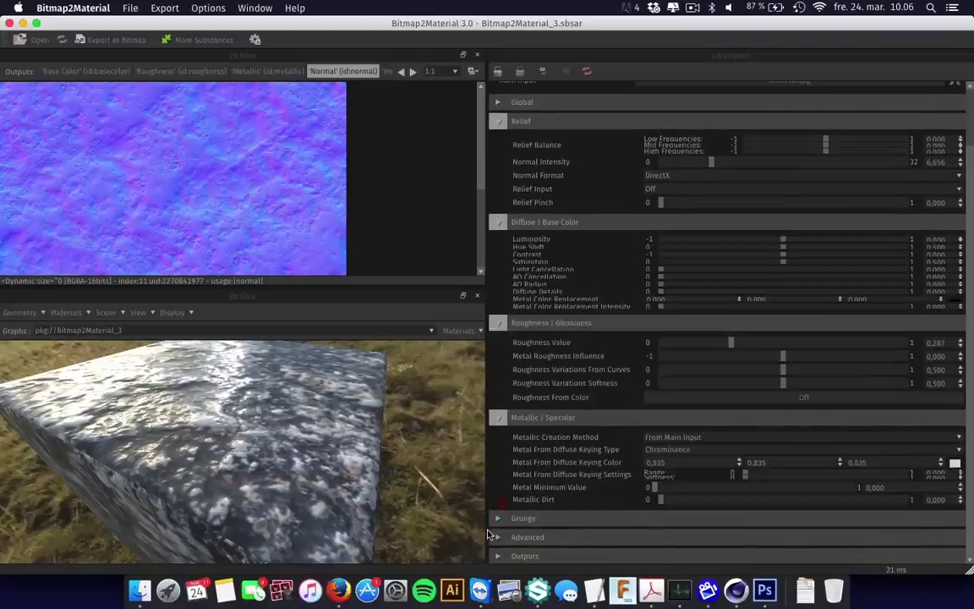
{"action": "scroll", "coordinate": [960, 521], "scroll_direction": "down", "scroll_amount": 4}
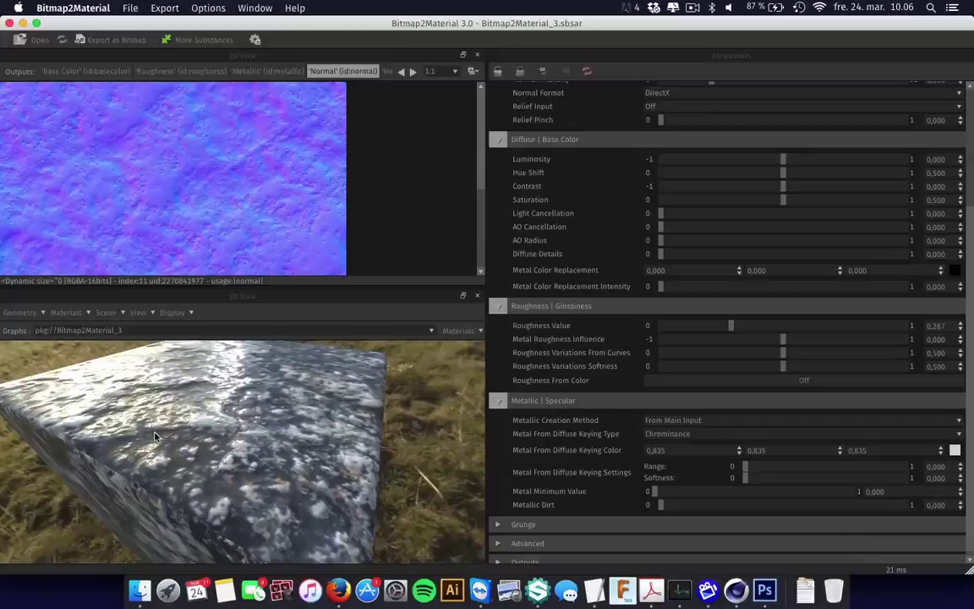
{"action": "mouse_move", "coordinate": [226, 438]}
{"action": "left_mouse_down"}
{"action": "mouse_move", "coordinate": [246, 456]}
{"action": "mouse_move", "coordinate": [202, 435]}
{"action": "mouse_move", "coordinate": [217, 429]}
{"action": "mouse_move", "coordinate": [223, 439]}
{"action": "left_mouse_up"}
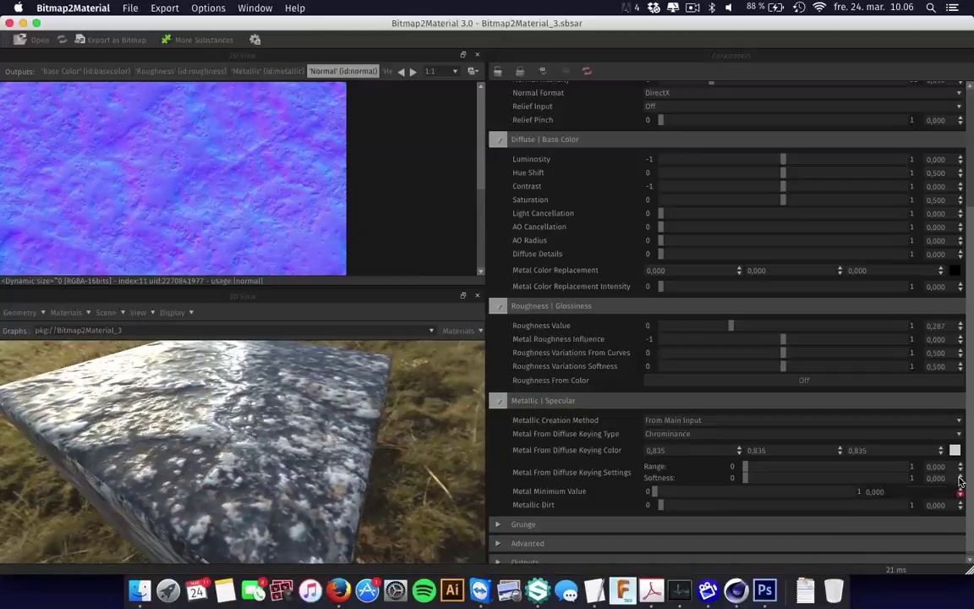
{"action": "left_click", "coordinate": [955, 450]}
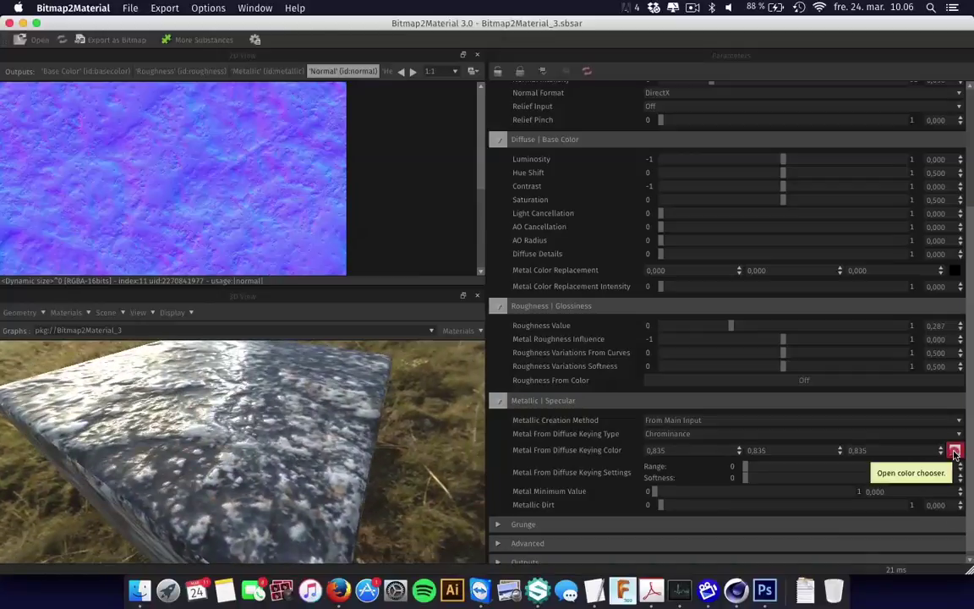
{"action": "left_click", "coordinate": [954, 451]}
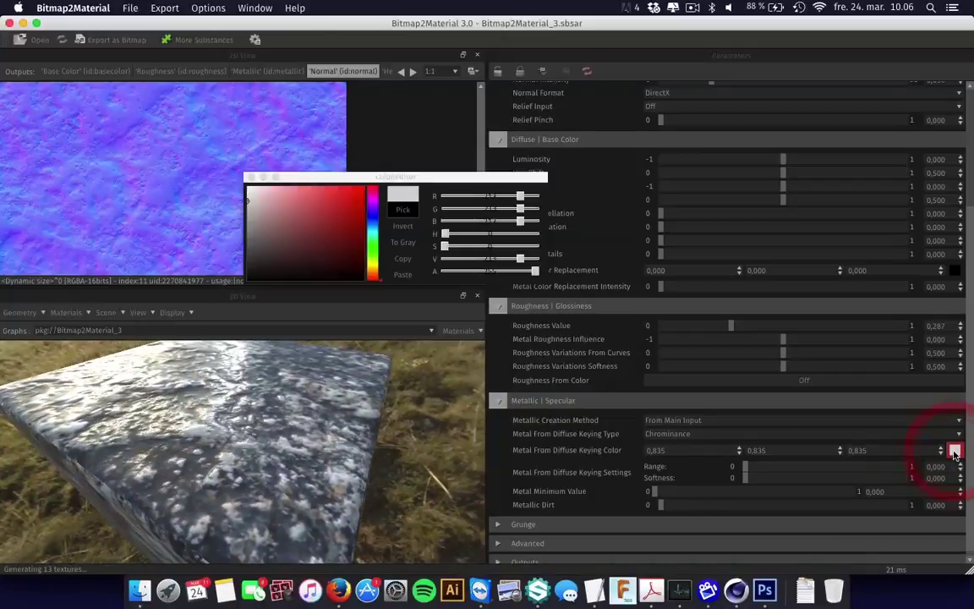
{"action": "left_click", "coordinate": [402, 209]}
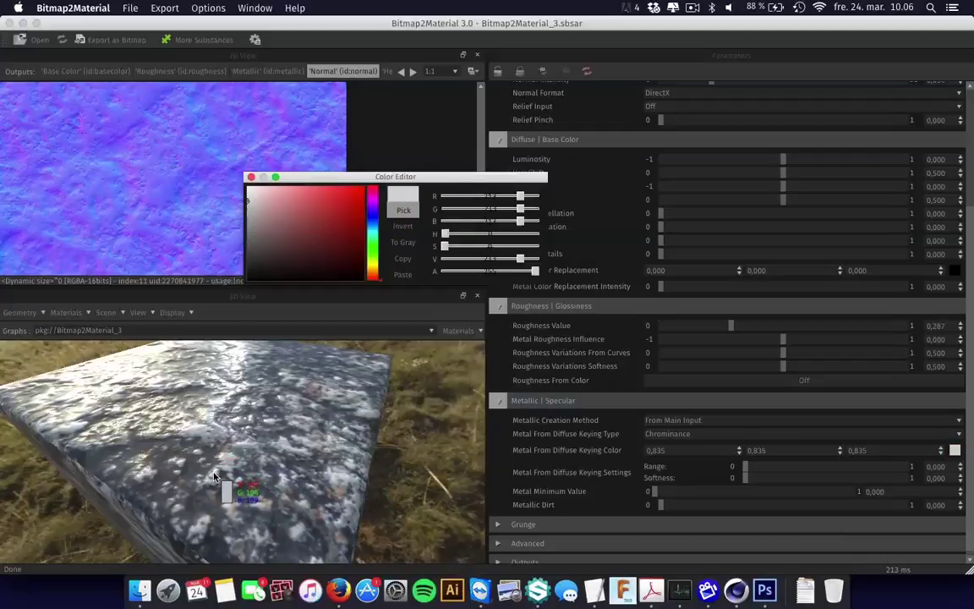
{"action": "left_click", "coordinate": [215, 476]}
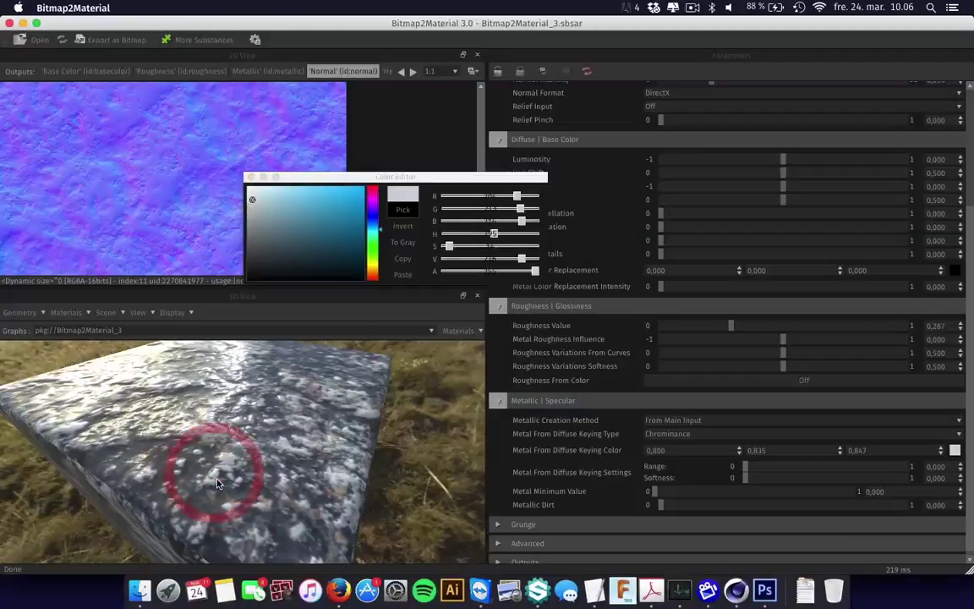
{"action": "left_click", "coordinate": [250, 176]}
Display the Metallic output and set the Metal From Diffuse Keying Range to 0.013 and Softness to 0.240
{"action": "left_click", "coordinate": [269, 71]}
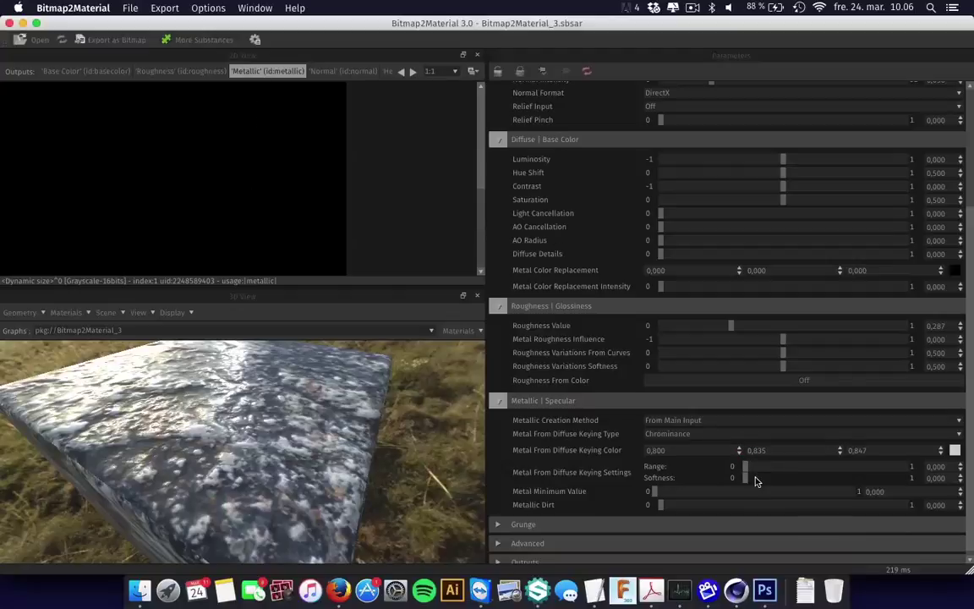
{"action": "mouse_move", "coordinate": [766, 465]}
{"action": "left_mouse_down"}
{"action": "mouse_move", "coordinate": [757, 479]}
{"action": "mouse_move", "coordinate": [766, 483]}
{"action": "mouse_move", "coordinate": [829, 480]}
{"action": "mouse_move", "coordinate": [731, 461]}
{"action": "mouse_move", "coordinate": [773, 466]}
{"action": "left_mouse_up"}
{"action": "left_click_drag", "start_coordinate": [199, 354], "coordinate": [34, 320]}
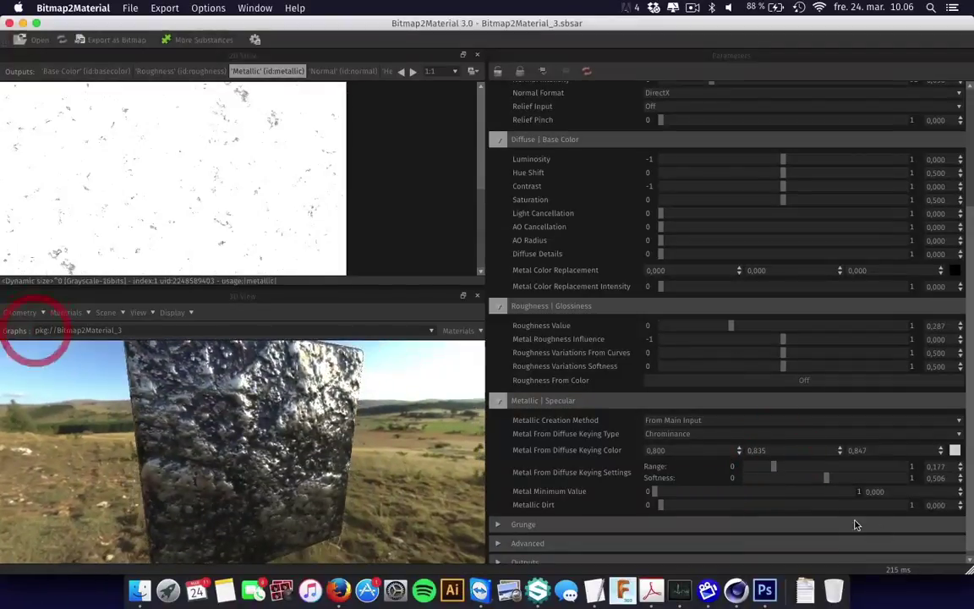
{"action": "left_click", "coordinate": [818, 468]}
{"action": "left_click_drag", "start_coordinate": [748, 468], "coordinate": [784, 481]}
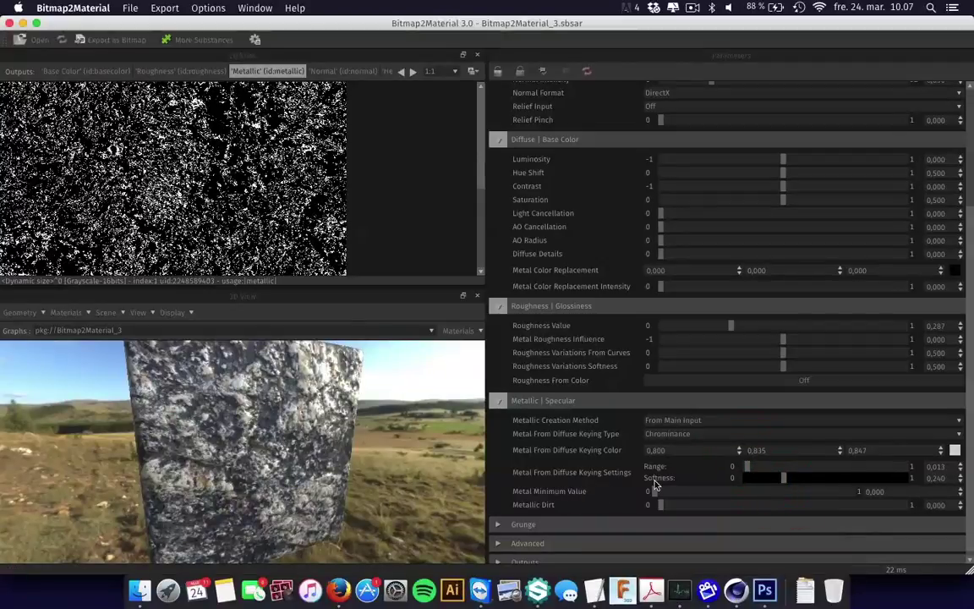
{"action": "left_click_drag", "start_coordinate": [249, 395], "coordinate": [220, 396]}
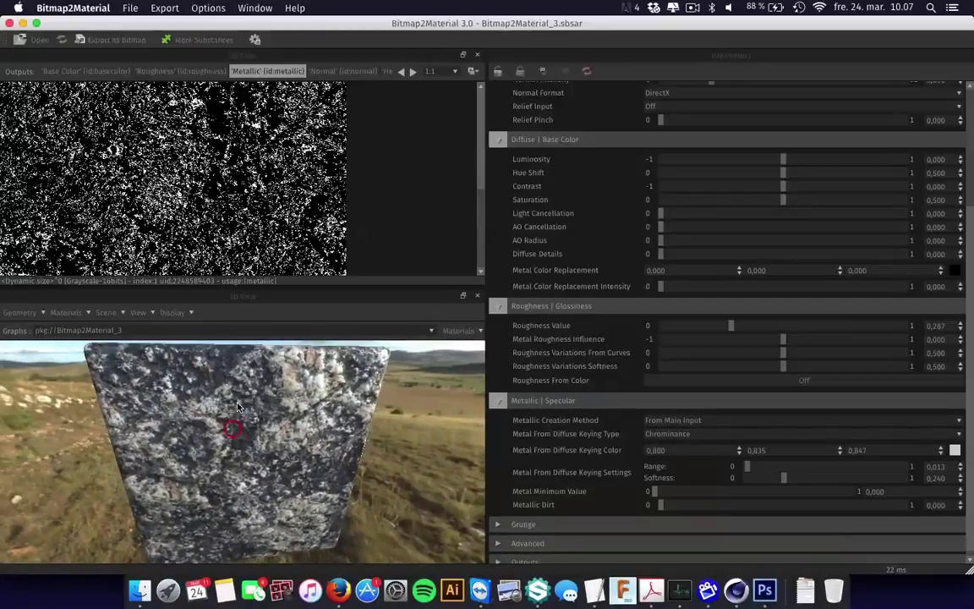
Collapse the Roughness, Metallic, Diffuse and Relief parameter groups
{"action": "left_click", "coordinate": [498, 306]}
{"action": "left_click", "coordinate": [497, 401]}
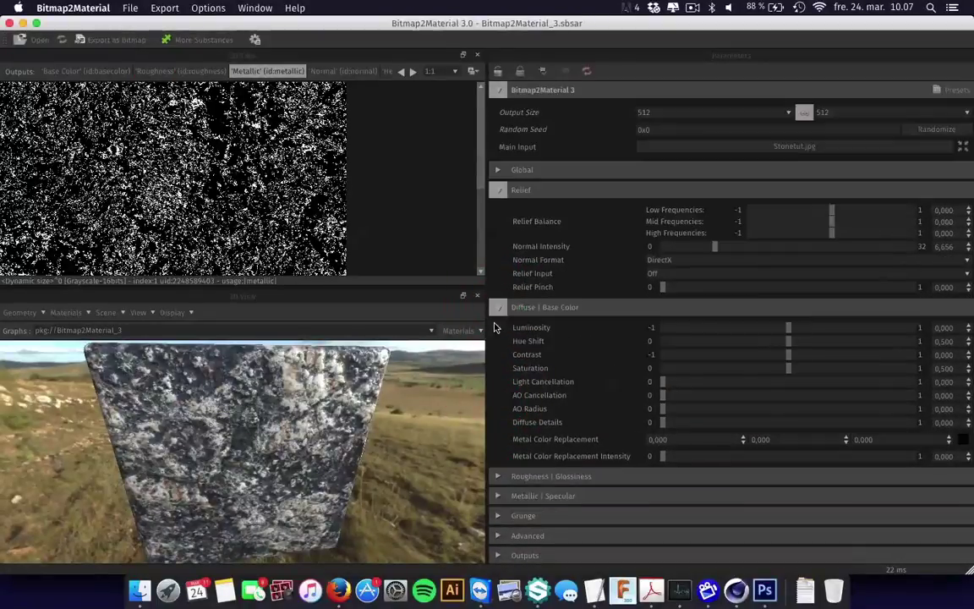
{"action": "left_click", "coordinate": [497, 307]}
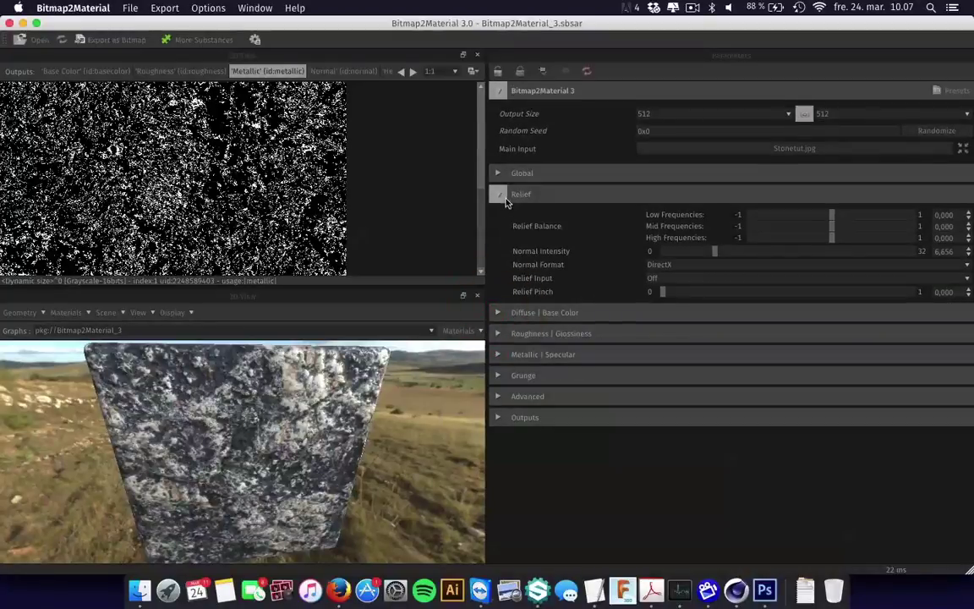
{"action": "left_click", "coordinate": [497, 191]}
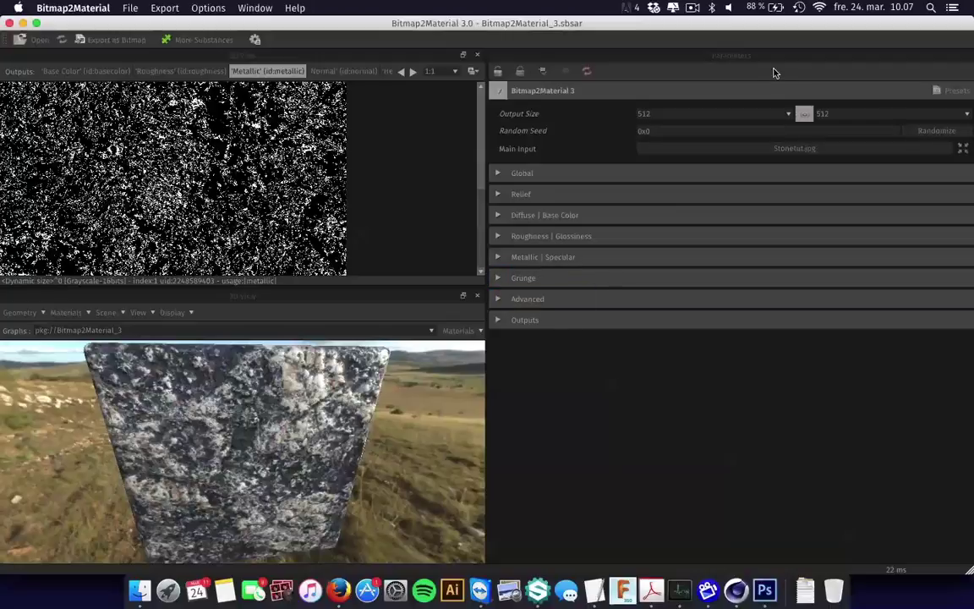
Set the material's Output Size to 2048 by 2048
{"action": "mouse_move", "coordinate": [278, 359]}
{"action": "left_mouse_down"}
{"action": "mouse_move", "coordinate": [279, 414]}
{"action": "mouse_move", "coordinate": [373, 446]}
{"action": "mouse_move", "coordinate": [202, 393]}
{"action": "mouse_move", "coordinate": [225, 384]}
{"action": "mouse_move", "coordinate": [228, 370]}
{"action": "left_mouse_up"}
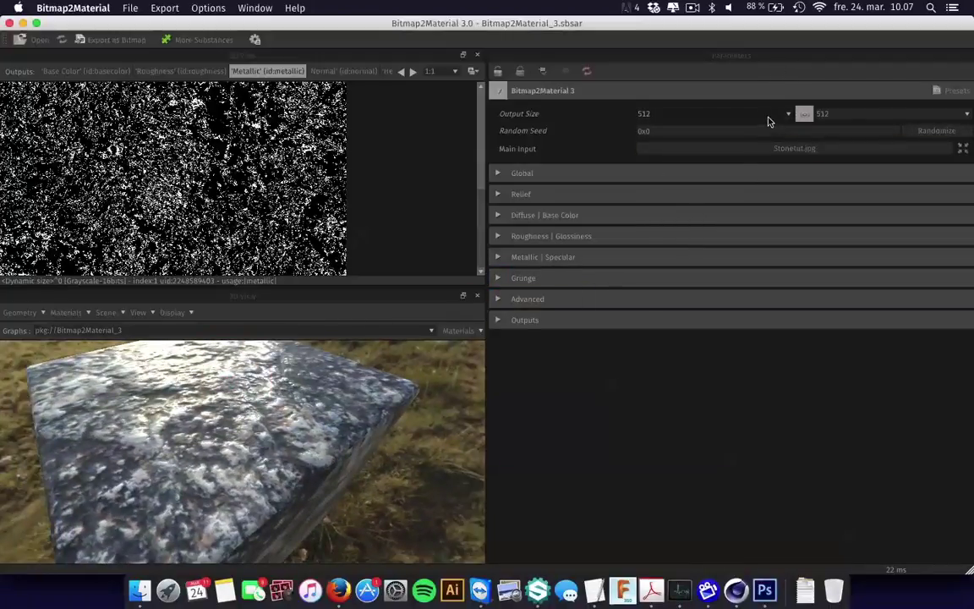
{"action": "left_click", "coordinate": [779, 119]}
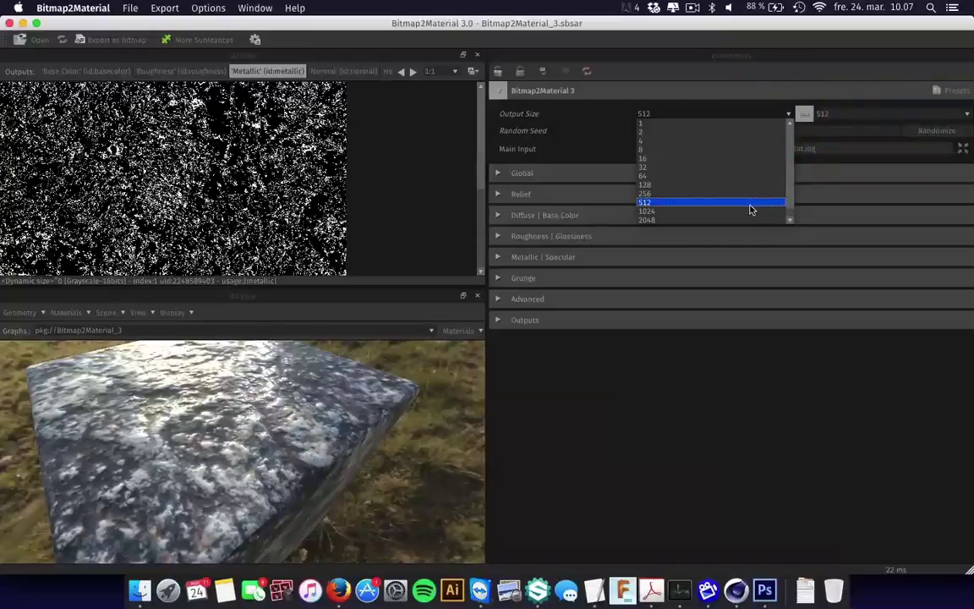
{"action": "left_click", "coordinate": [648, 222]}
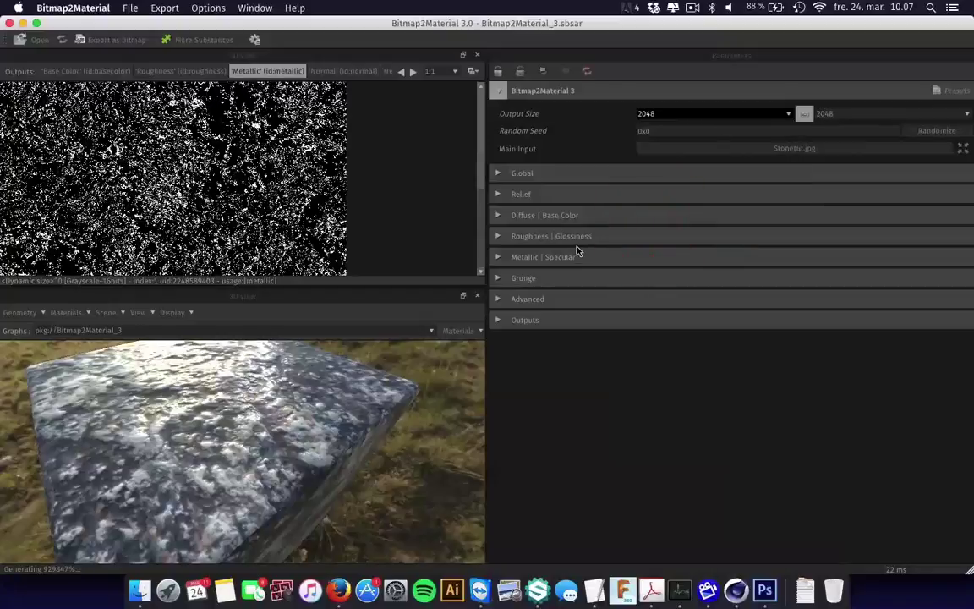
{"action": "left_click", "coordinate": [657, 116]}
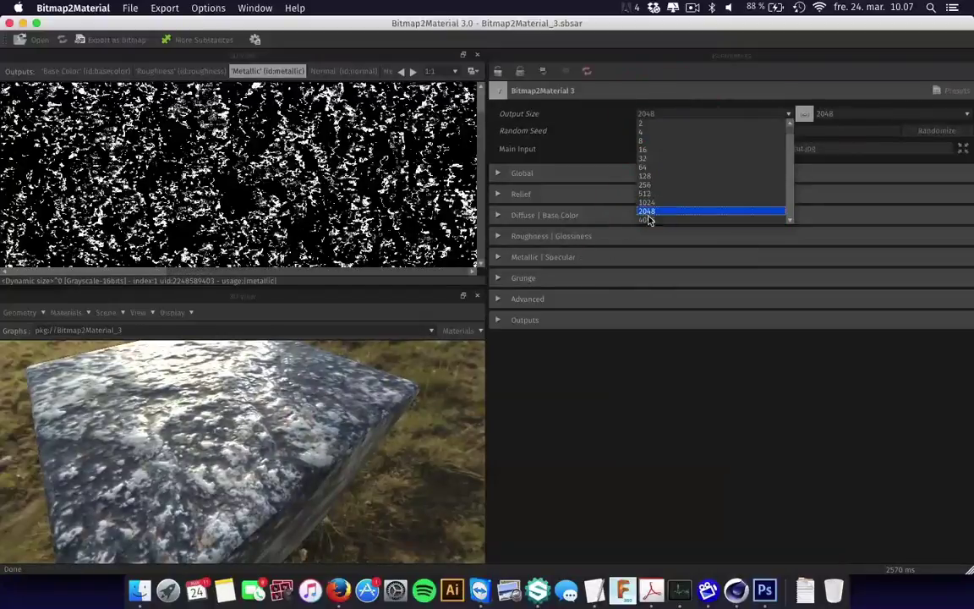
{"action": "left_click", "coordinate": [630, 108]}
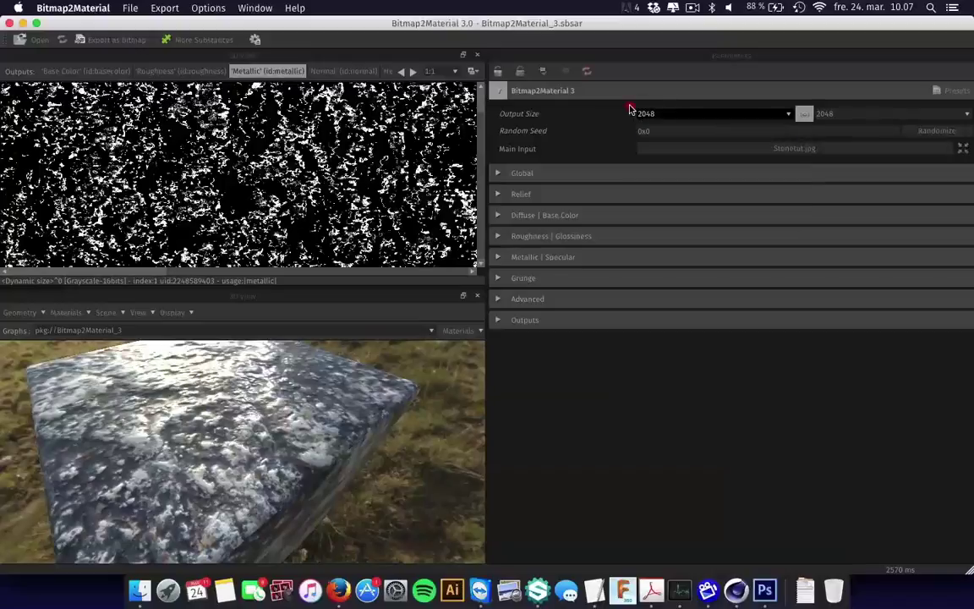
Start a bitmap export and exclude the Diffuse, Specular, Glossiness, Ambient Occlusion and Detail Normal outputs
{"action": "left_click", "coordinate": [93, 39]}
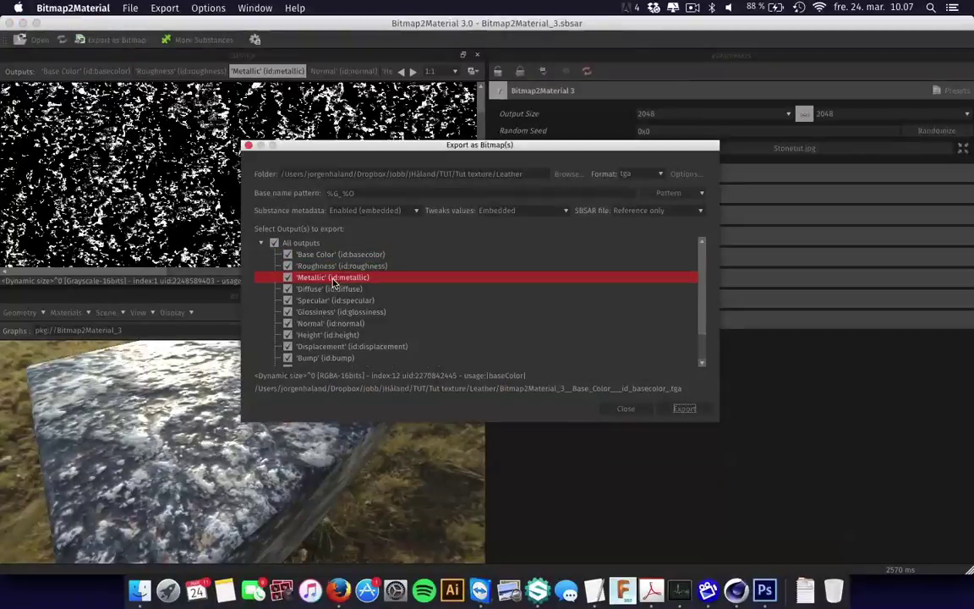
{"action": "left_click", "coordinate": [287, 289]}
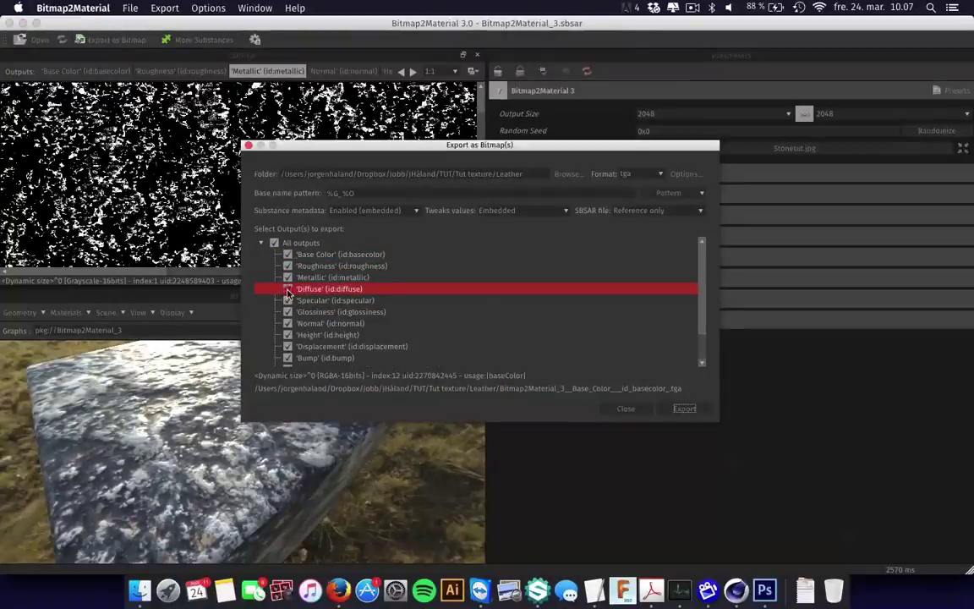
{"action": "left_click", "coordinate": [287, 302]}
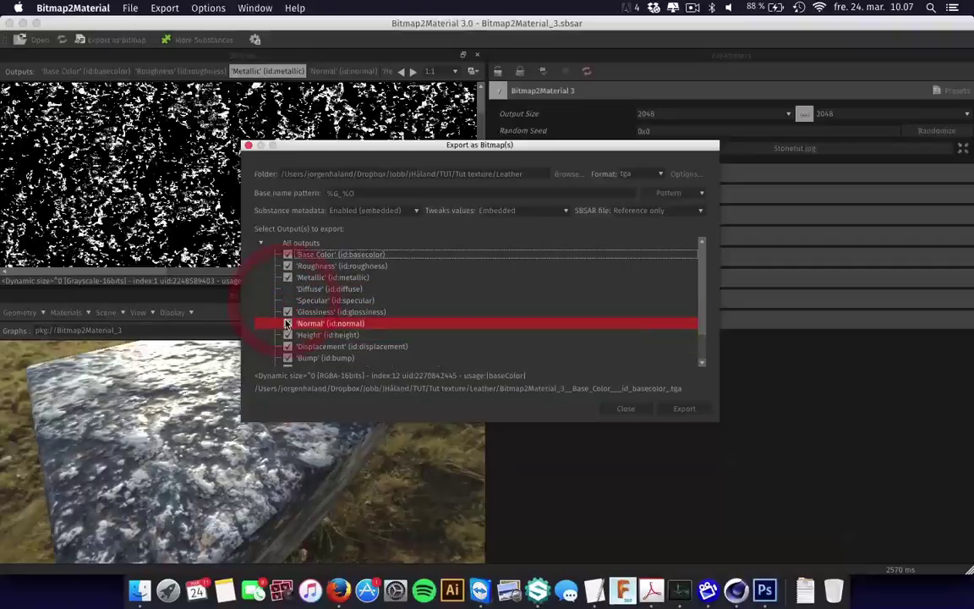
{"action": "left_click", "coordinate": [286, 312]}
{"action": "scroll", "coordinate": [286, 320], "scroll_direction": "down", "scroll_amount": 3}
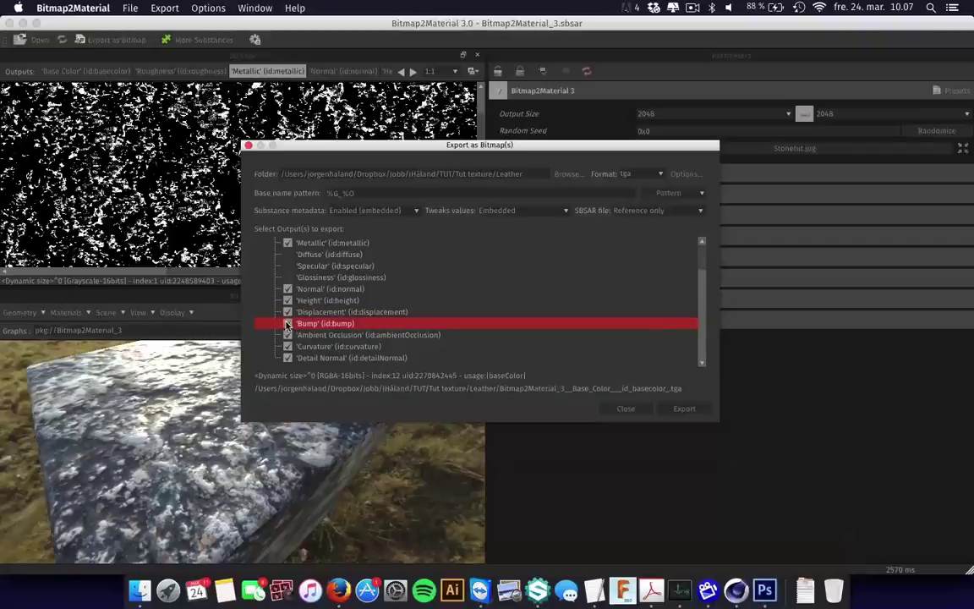
{"action": "left_click", "coordinate": [286, 336]}
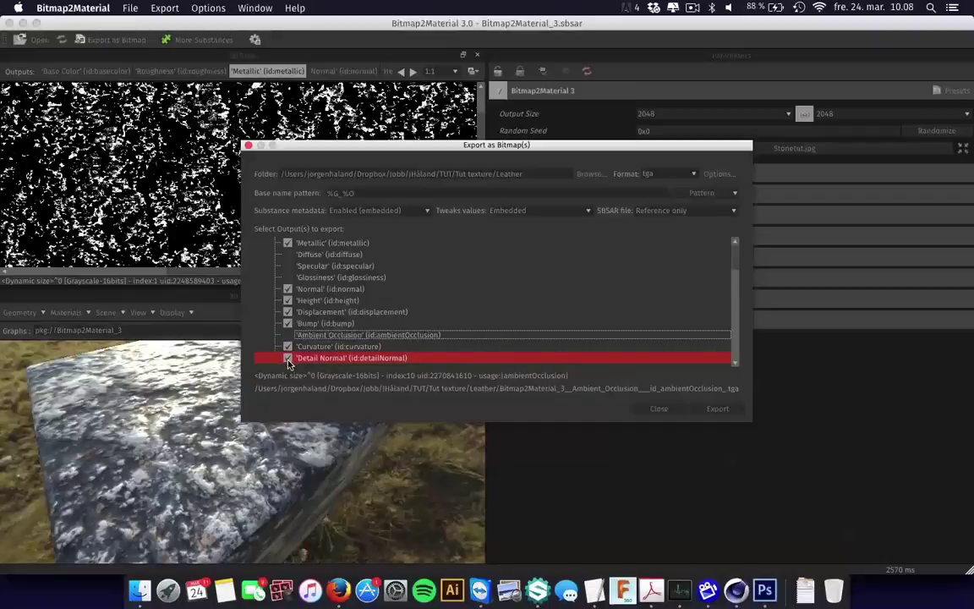
{"action": "left_click", "coordinate": [288, 359]}
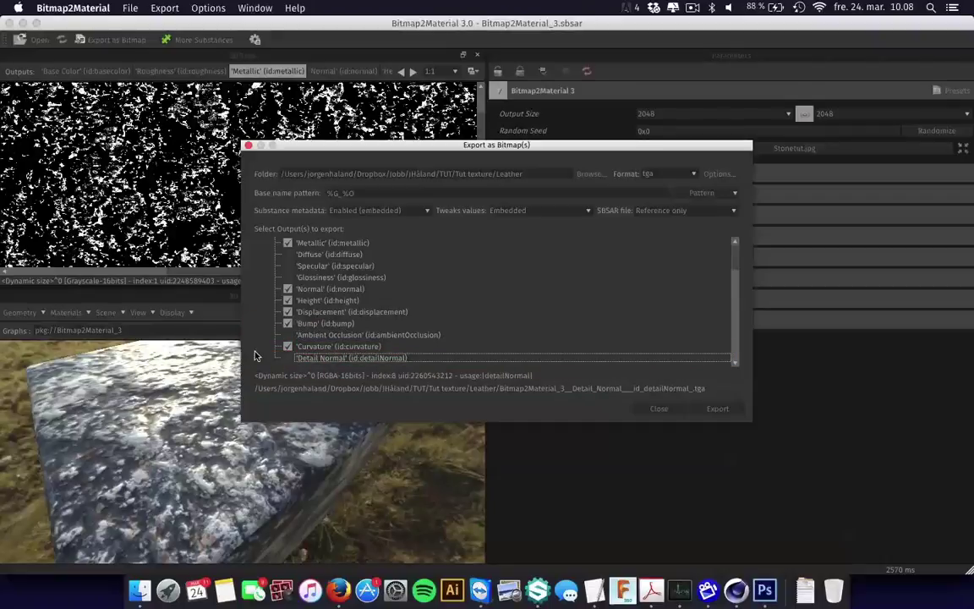
Export the selected maps as tga into the Stonetut folder with the base name pattern Stoneut_%O
{"action": "left_click", "coordinate": [522, 177]}
{"action": "left_click", "coordinate": [685, 378]}
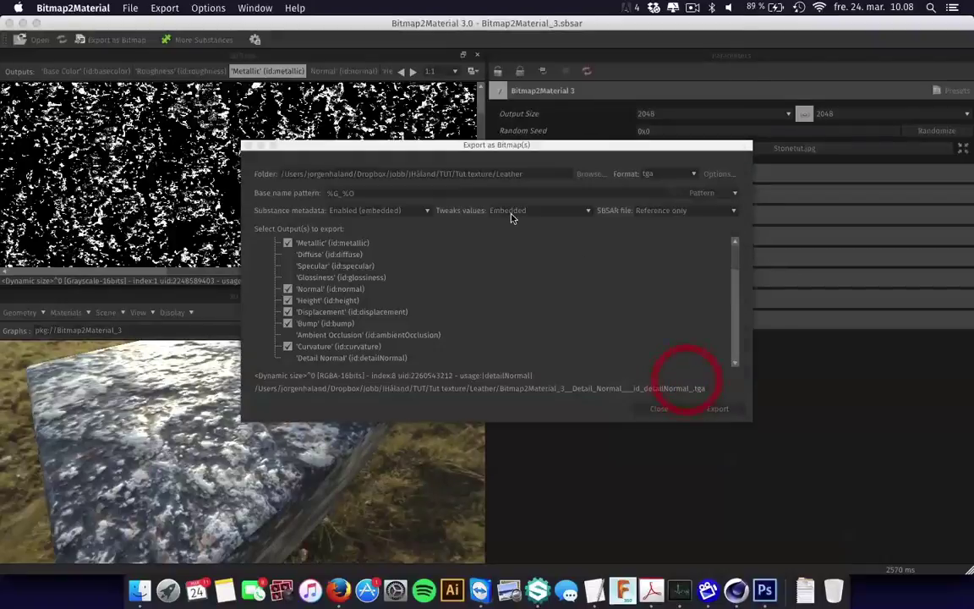
{"action": "mouse_move", "coordinate": [337, 195]}
{"action": "left_mouse_down"}
{"action": "mouse_move", "coordinate": [316, 192]}
{"action": "mouse_move", "coordinate": [327, 195]}
{"action": "left_mouse_up"}
{"action": "key", "text": "BackSpace"}
{"action": "type", "text": "S"}
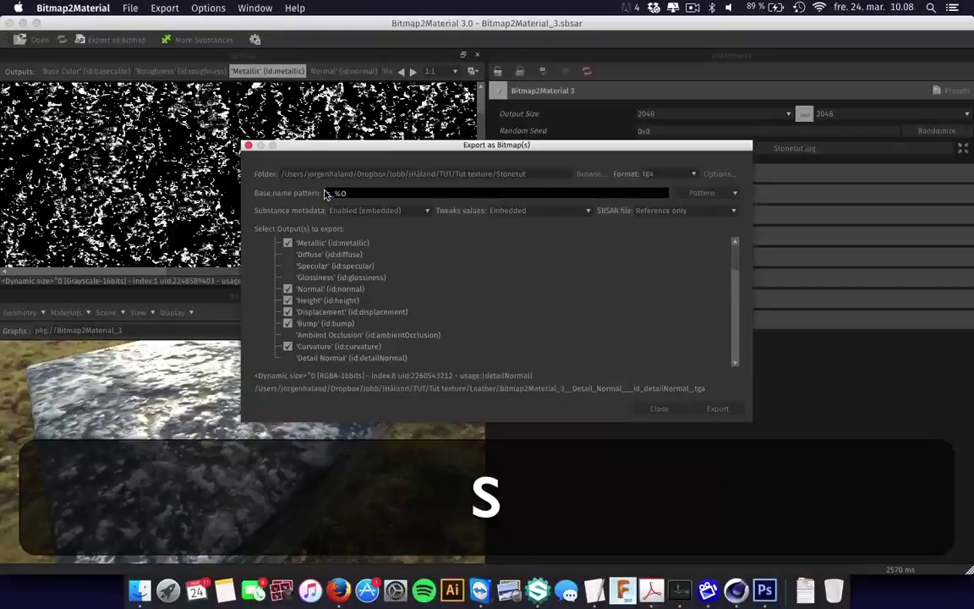
{"action": "type", "text": "toneut"}
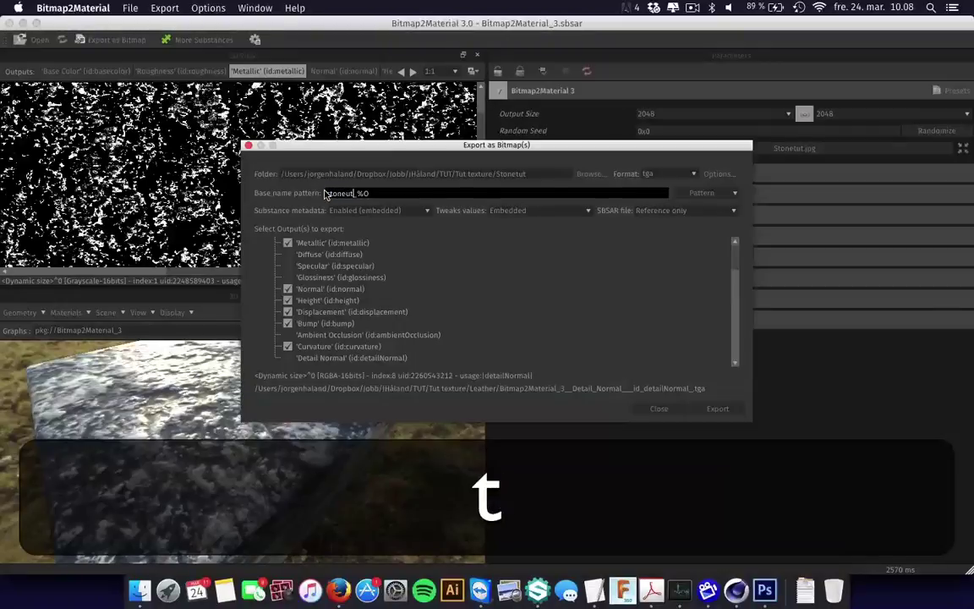
{"action": "left_click", "coordinate": [716, 410]}
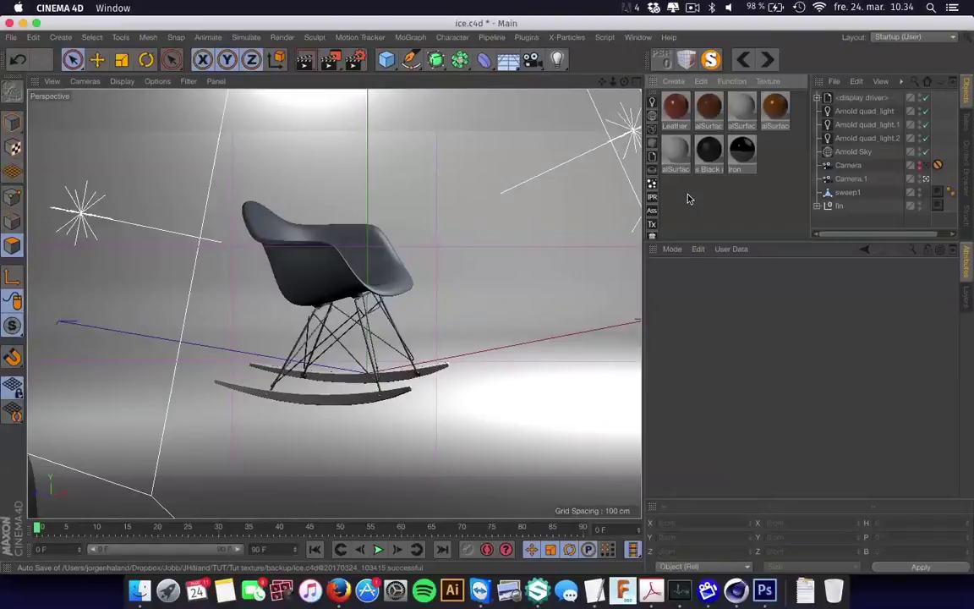
Create a new Arnold alSurface material and open it in the shader network editor
{"action": "left_click", "coordinate": [674, 82]}
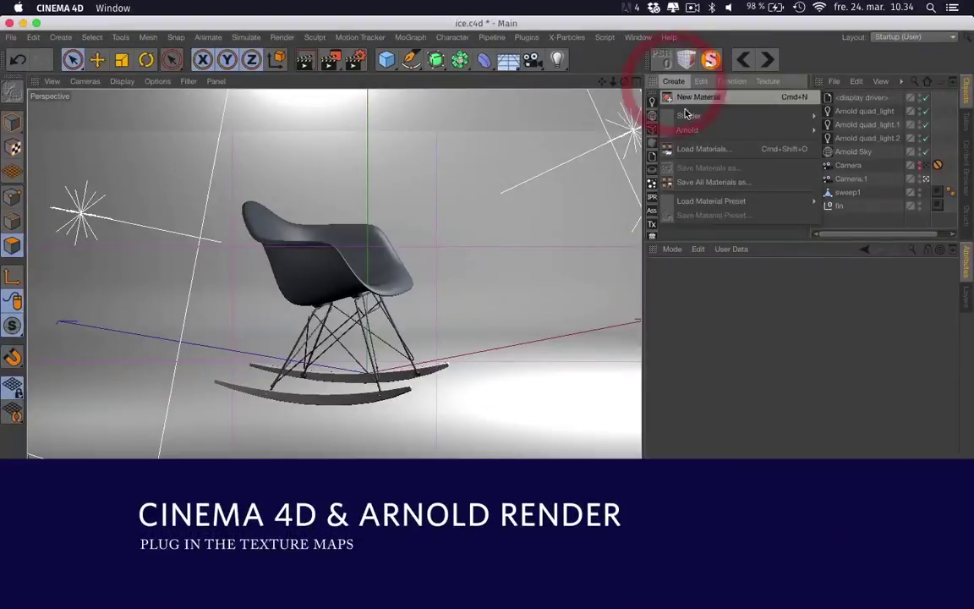
{"action": "mouse_move", "coordinate": [684, 131]}
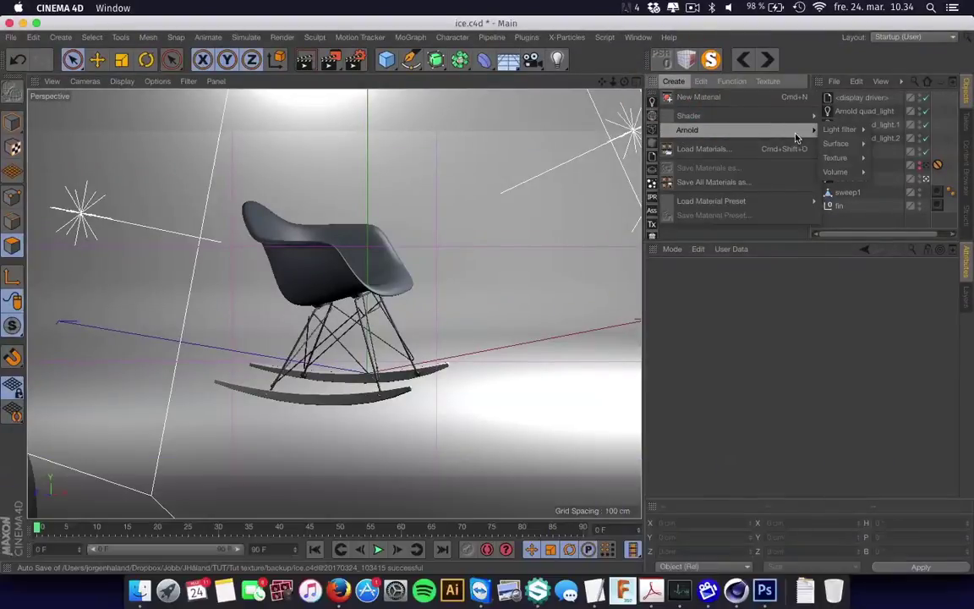
{"action": "mouse_move", "coordinate": [836, 144]}
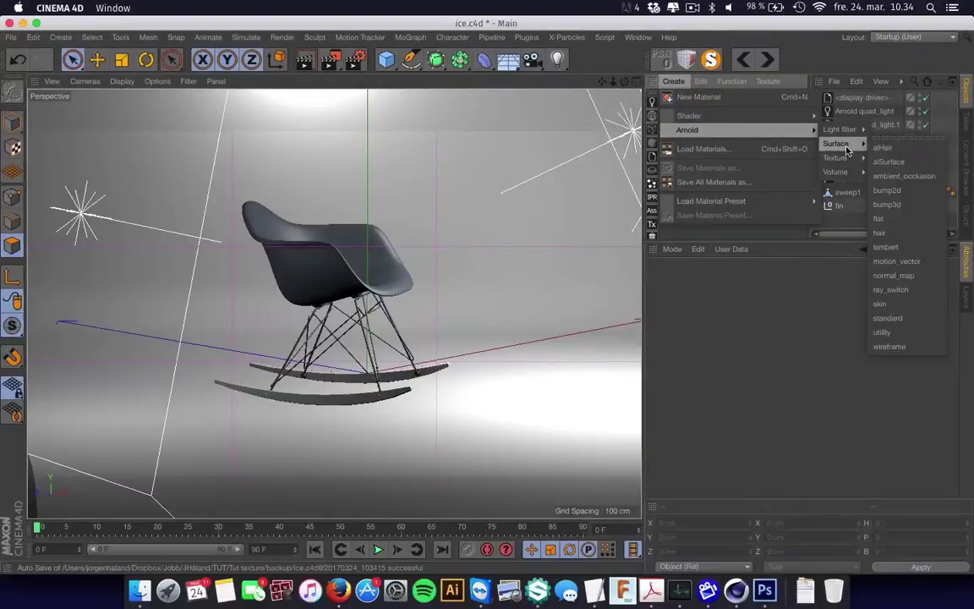
{"action": "left_click", "coordinate": [900, 165]}
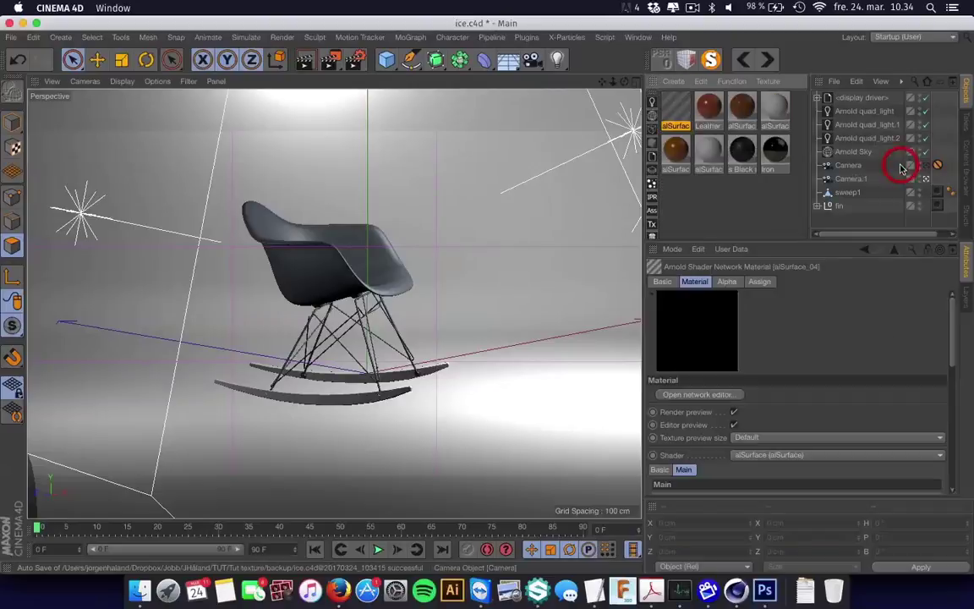
{"action": "left_click", "coordinate": [685, 395]}
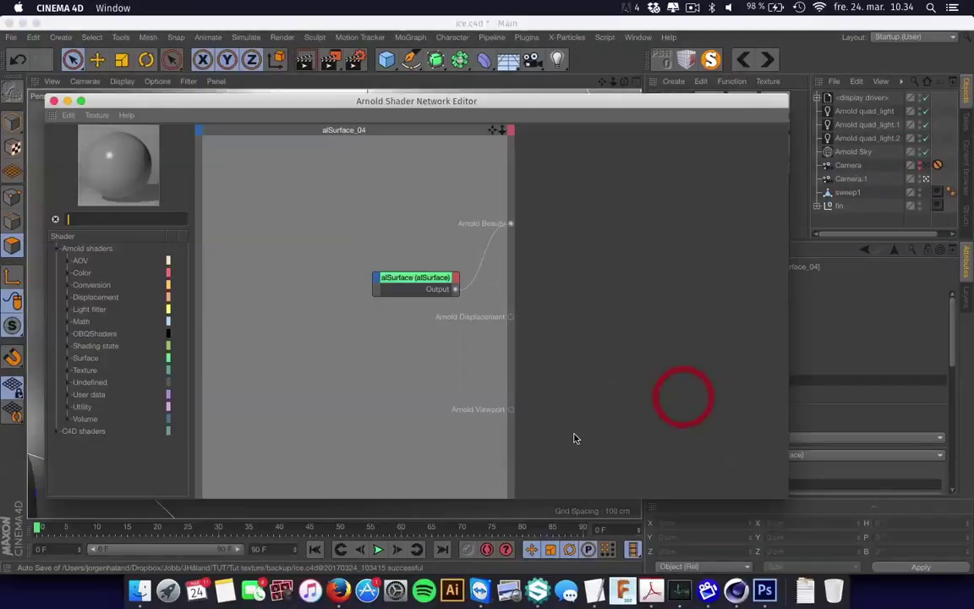
Set the alSurface shader's Diffuse strength to 0, its Specular 1 IOR to 1.33 and its Specular 1 roughness to 0
{"action": "left_click", "coordinate": [402, 265]}
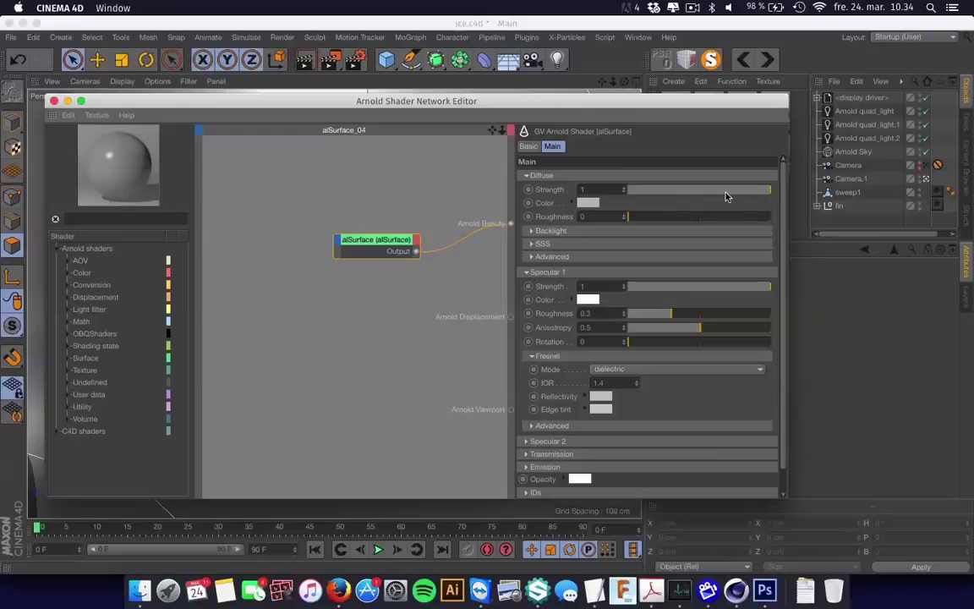
{"action": "left_click_drag", "start_coordinate": [747, 192], "coordinate": [609, 192]}
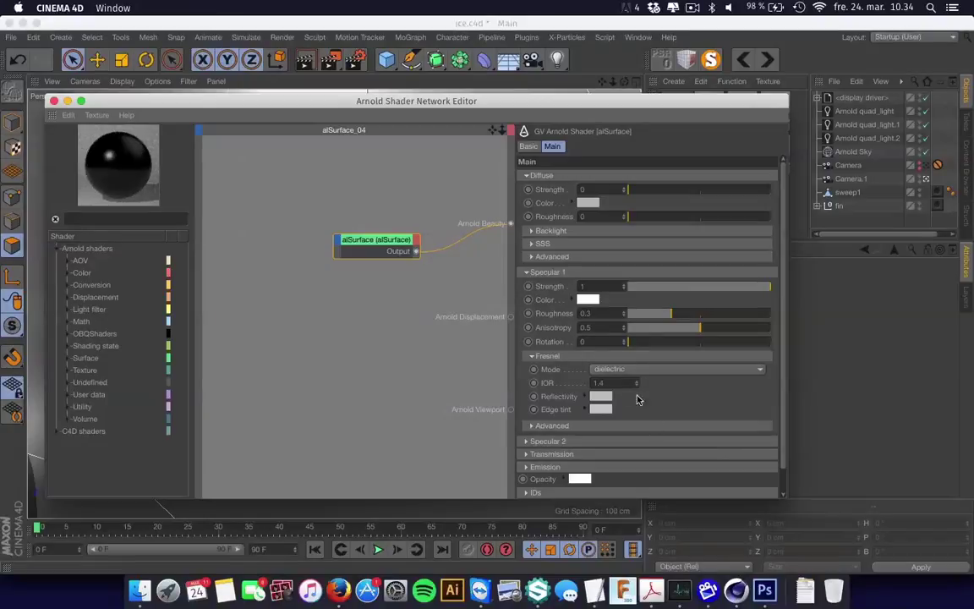
{"action": "left_click", "coordinate": [625, 387]}
{"action": "key", "text": "BackSpace"}
{"action": "type", "text": "33"}
{"action": "scroll", "coordinate": [709, 400], "scroll_direction": "down", "scroll_amount": 1}
{"action": "left_click_drag", "start_coordinate": [668, 290], "coordinate": [597, 291]}
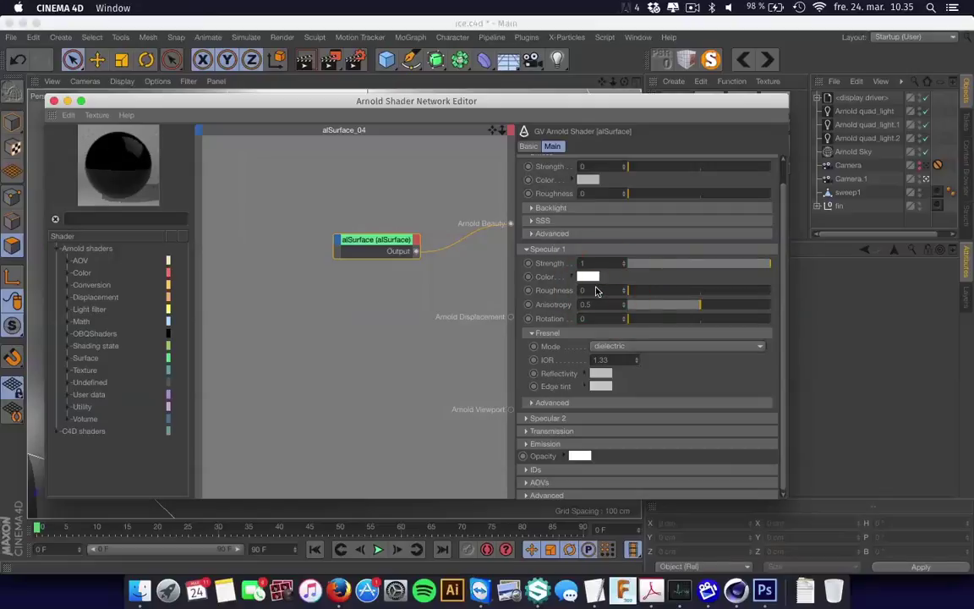
Set the alSurface shader's Transmission strength to 1
{"action": "left_click", "coordinate": [524, 432]}
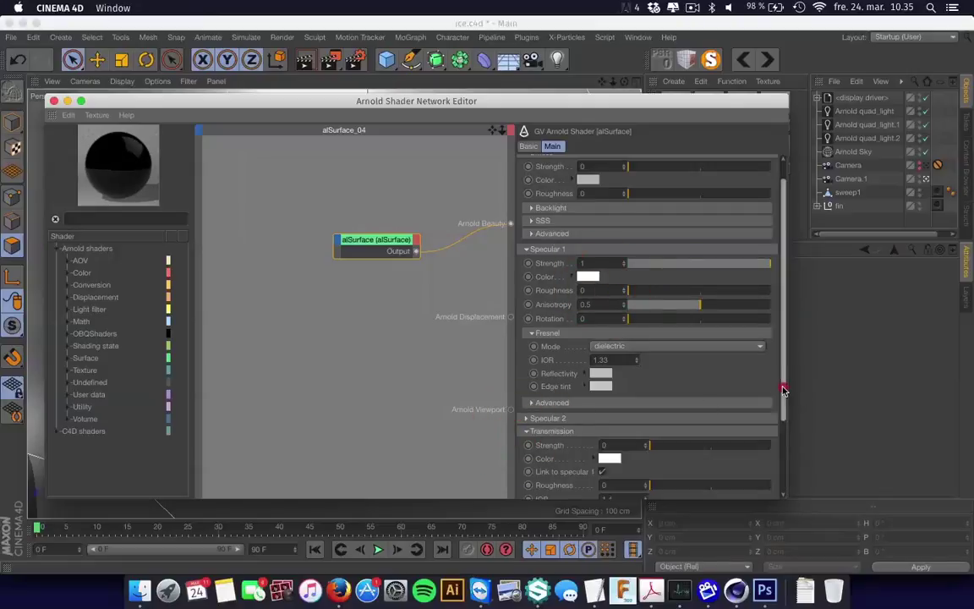
{"action": "left_click_drag", "start_coordinate": [784, 393], "coordinate": [782, 457]}
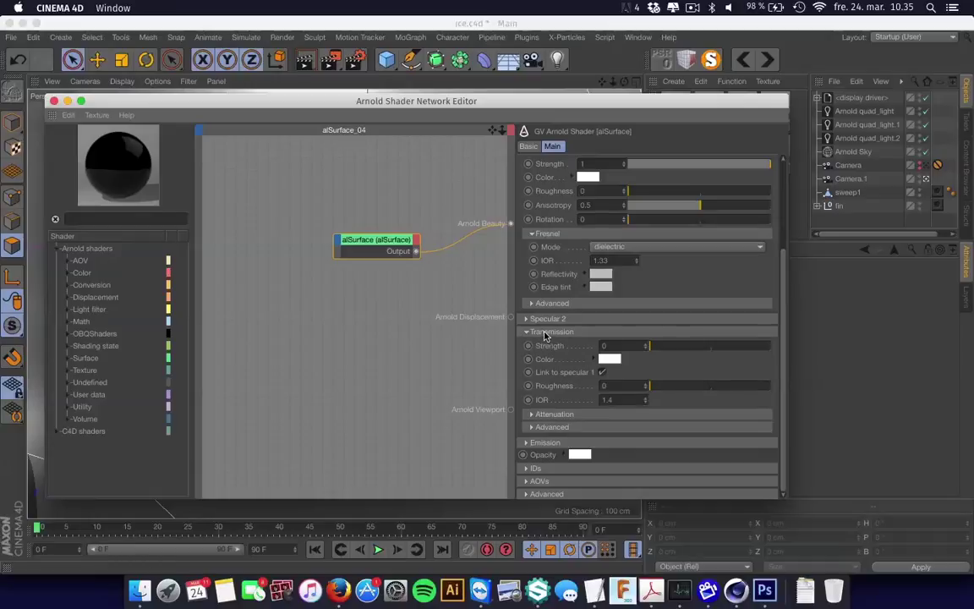
{"action": "left_click_drag", "start_coordinate": [659, 345], "coordinate": [792, 345]}
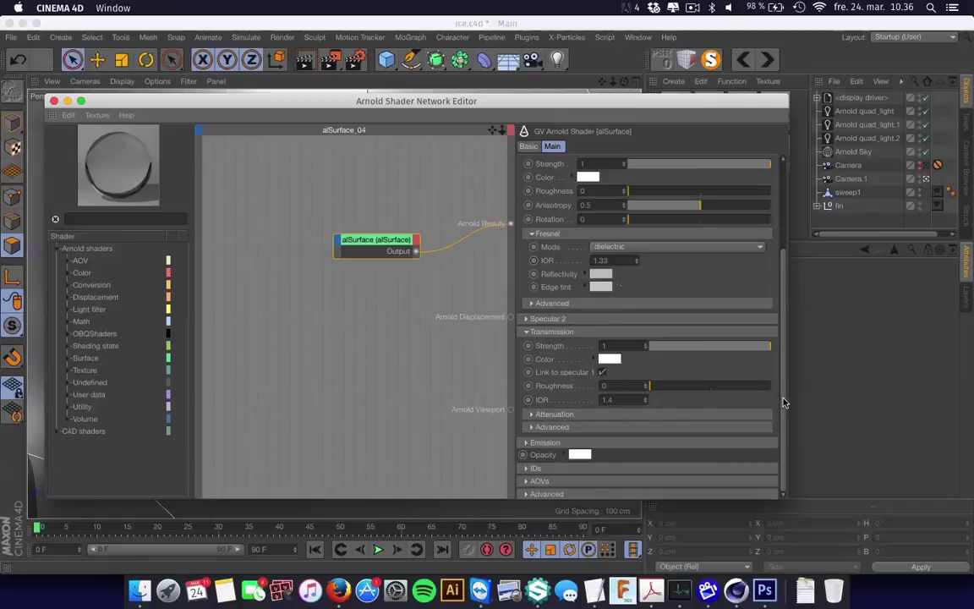
{"action": "scroll", "coordinate": [784, 403], "scroll_direction": "up", "scroll_amount": 3}
{"action": "left_click", "coordinate": [769, 286]}
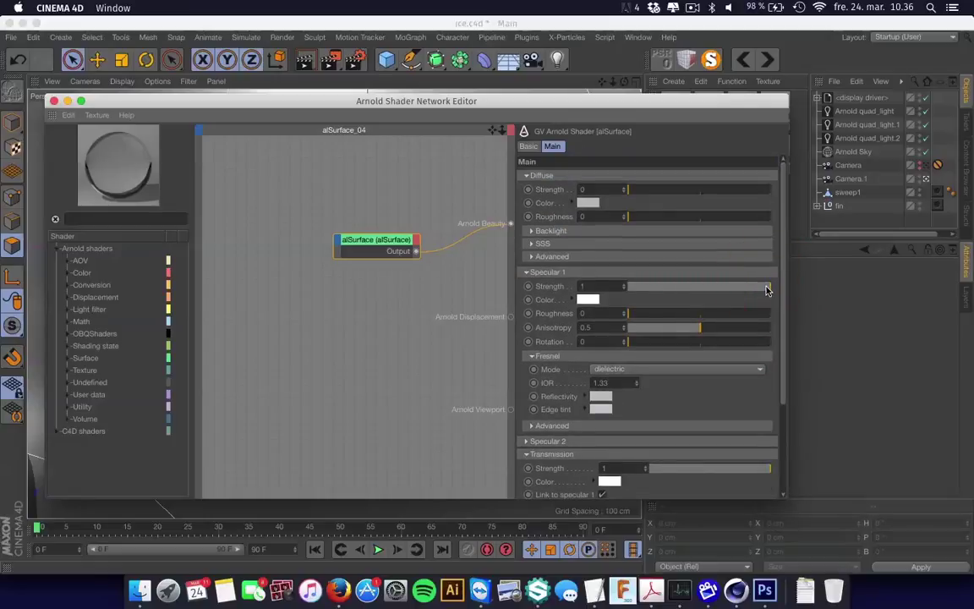
Bring the exported stoneut tga maps from the Stonetut folder into the shader network and move the alSurface node clear of them
{"action": "key", "text": "super+Tab"}
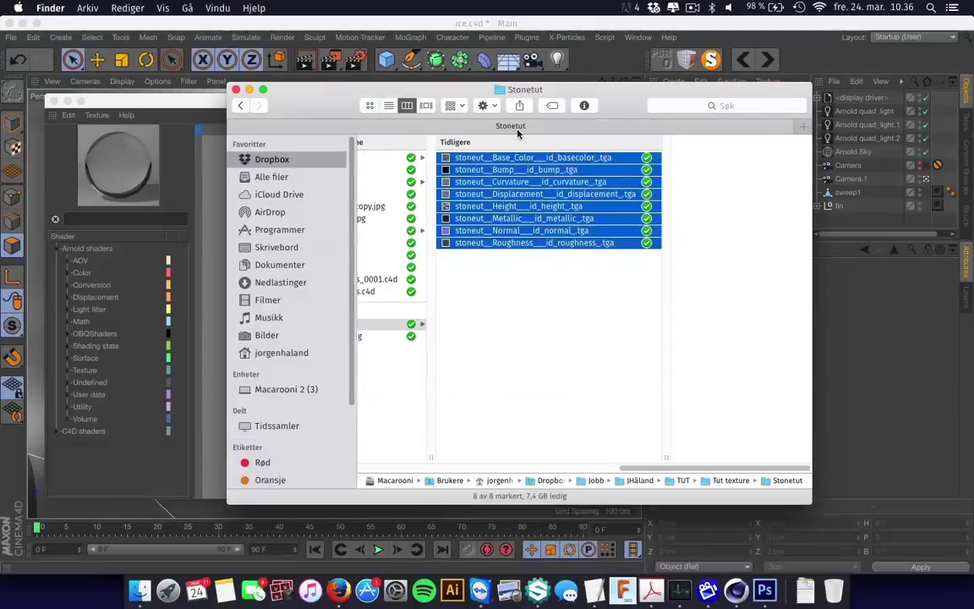
{"action": "left_click_drag", "start_coordinate": [519, 171], "coordinate": [283, 336]}
{"action": "key", "text": "super+Tab"}
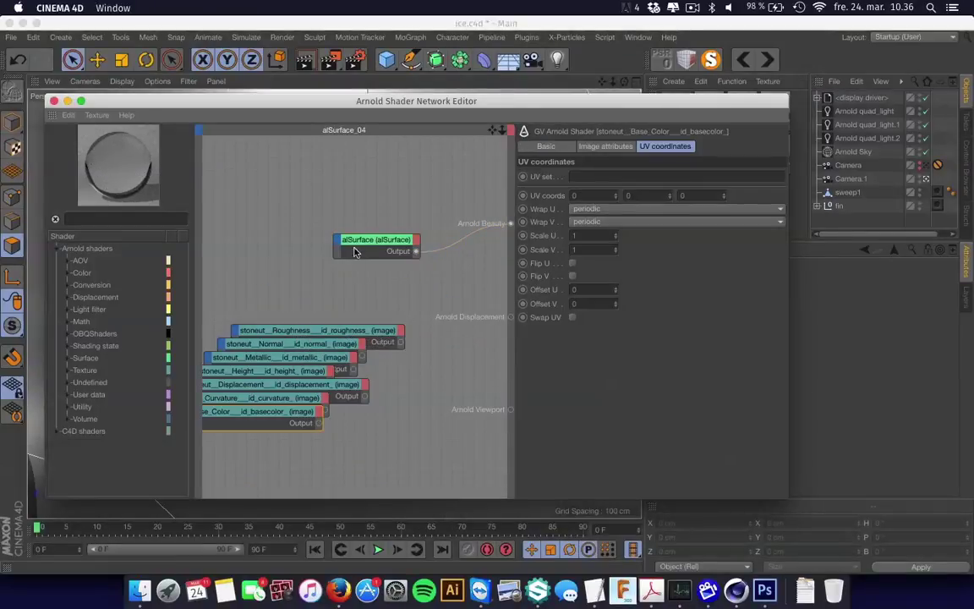
{"action": "left_click_drag", "start_coordinate": [359, 242], "coordinate": [335, 206]}
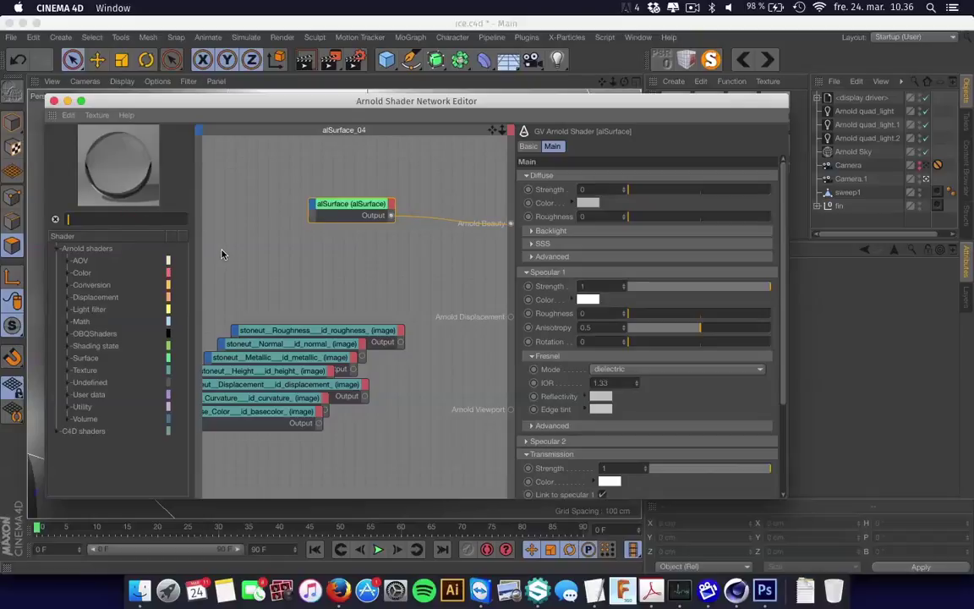
Add a normal_displacement node to the network and place the stoneut Normal image node in front of it
{"action": "type", "text": "normal"}
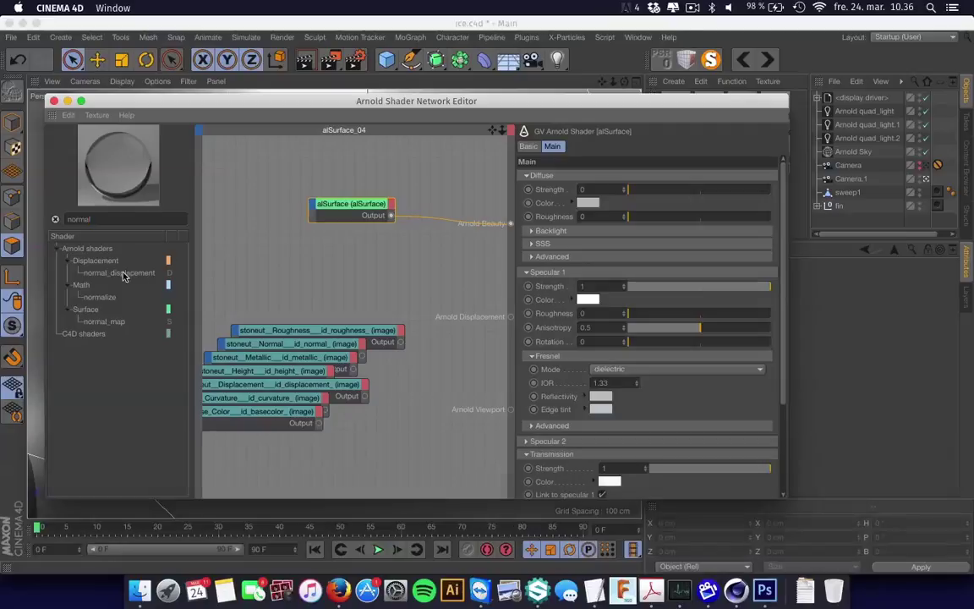
{"action": "left_click_drag", "start_coordinate": [123, 276], "coordinate": [384, 283]}
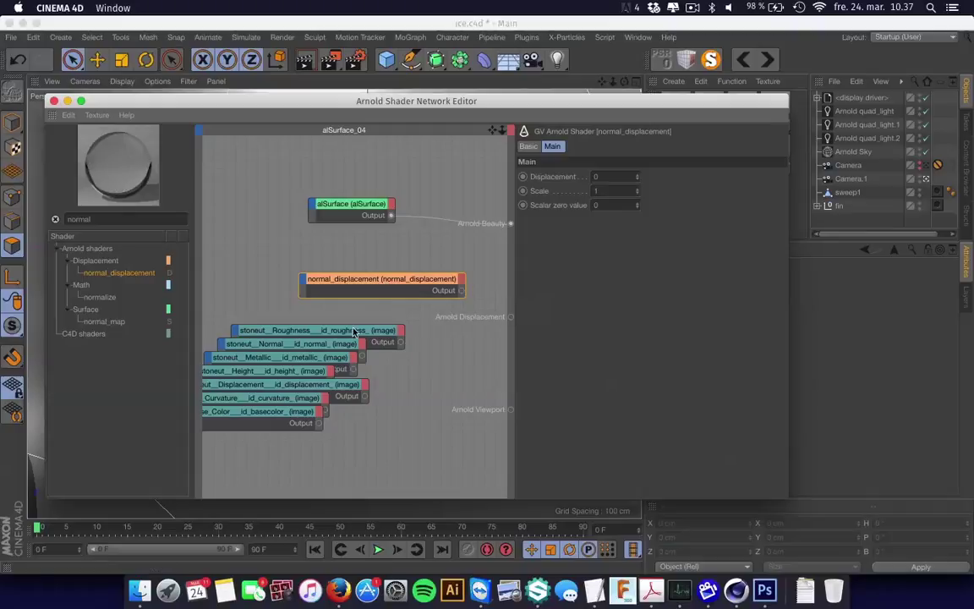
{"action": "left_click_drag", "start_coordinate": [347, 347], "coordinate": [249, 296]}
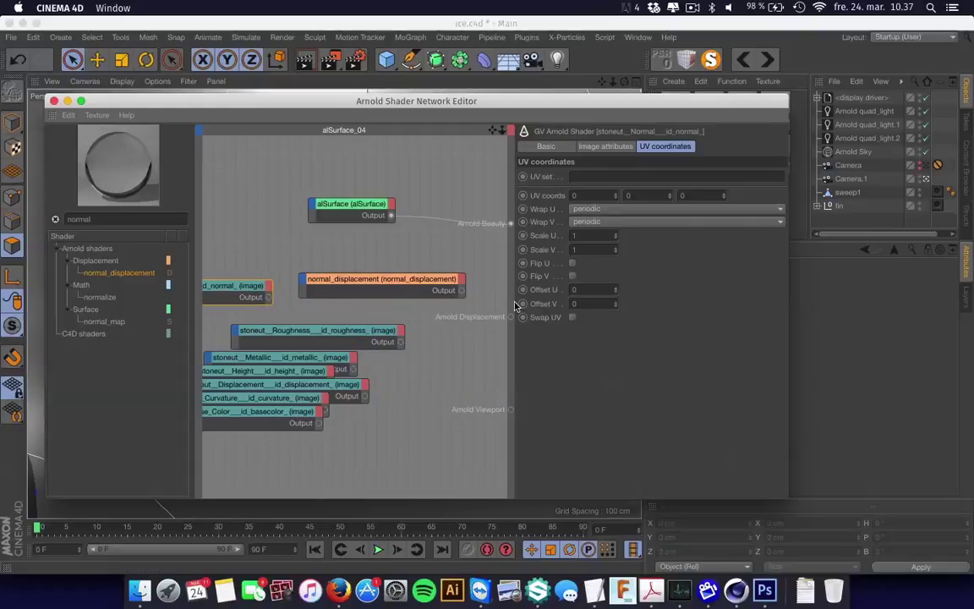
{"action": "left_click_drag", "start_coordinate": [418, 291], "coordinate": [425, 286]}
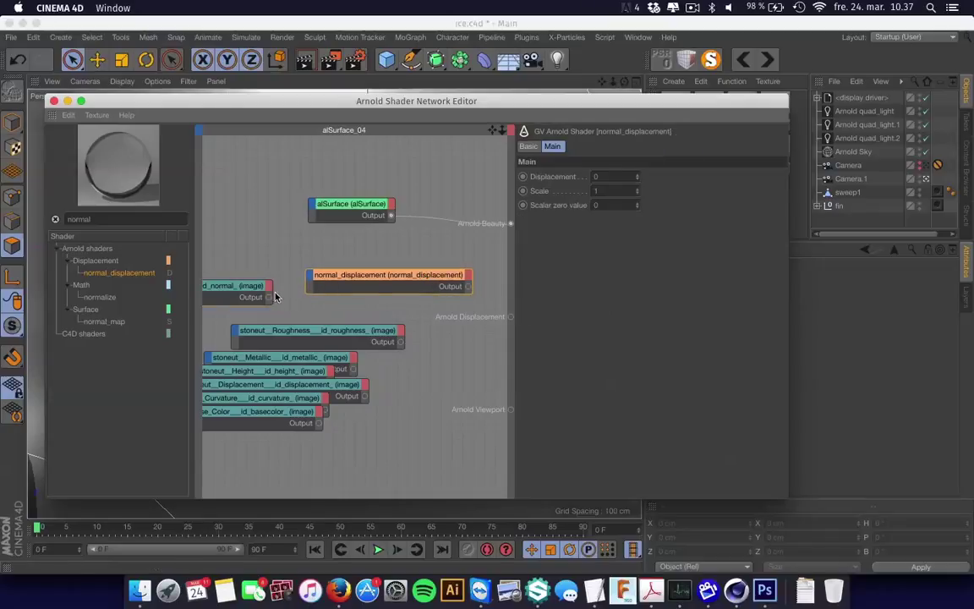
Connect the Normal image to the normal_displacement node's Displacement input, and that node's output to Arnold Displacement
{"action": "left_click_drag", "start_coordinate": [268, 297], "coordinate": [404, 283]}
{"action": "left_click", "coordinate": [406, 283]}
{"action": "left_click_drag", "start_coordinate": [466, 286], "coordinate": [505, 318]}
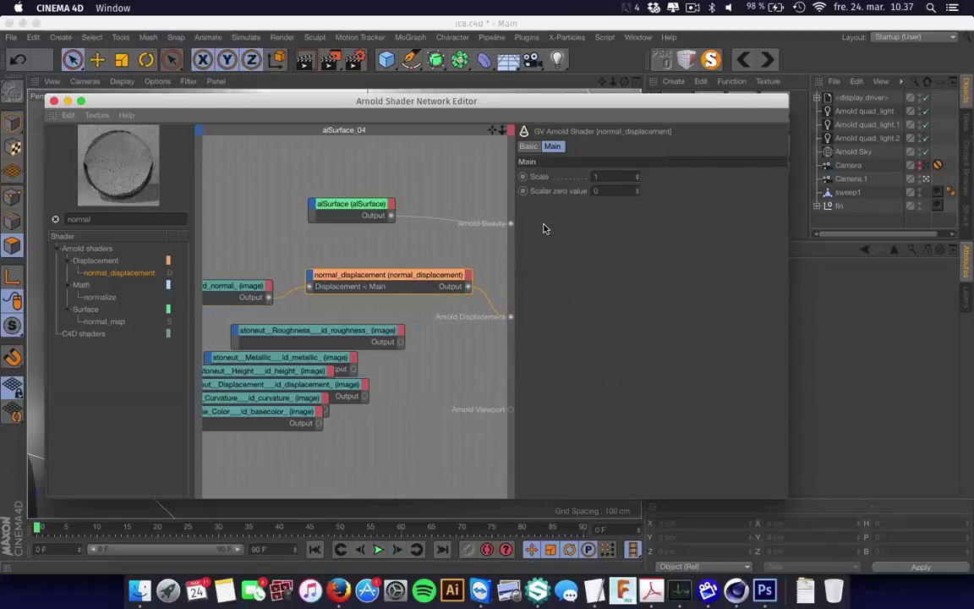
Set the normal_displacement node's Scalar zero value to 0.5 and close the network editor
{"action": "left_click", "coordinate": [607, 191]}
{"action": "type", "text": "0"}
{"action": "key", "text": "Return"}
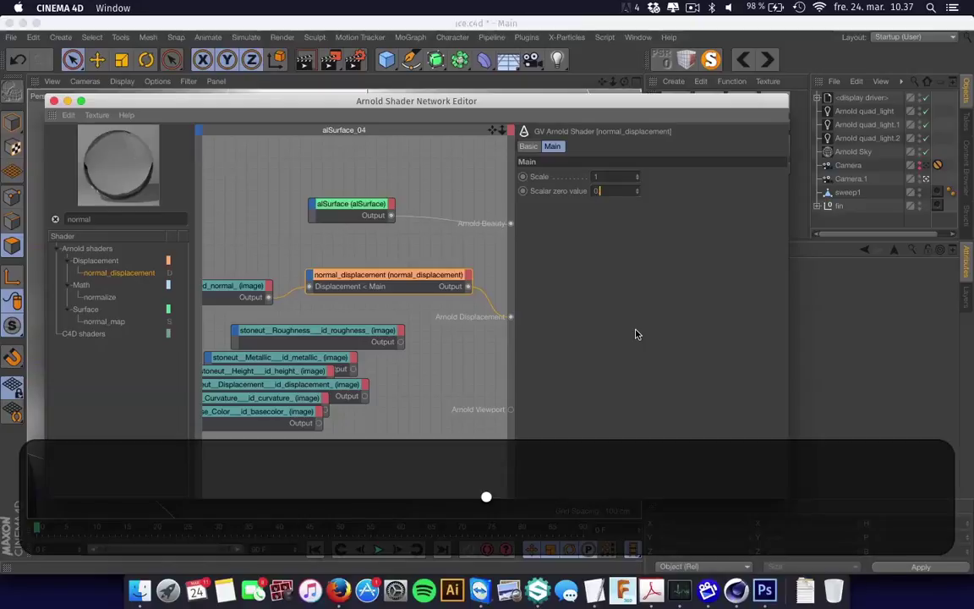
{"action": "type", "text": "5"}
{"action": "left_click", "coordinate": [638, 331]}
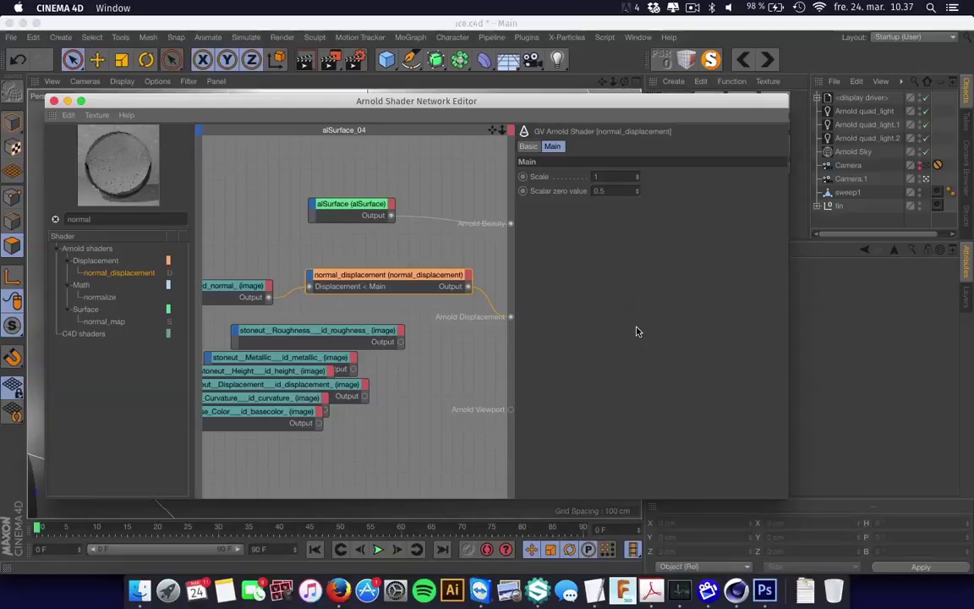
{"action": "left_click", "coordinate": [53, 101]}
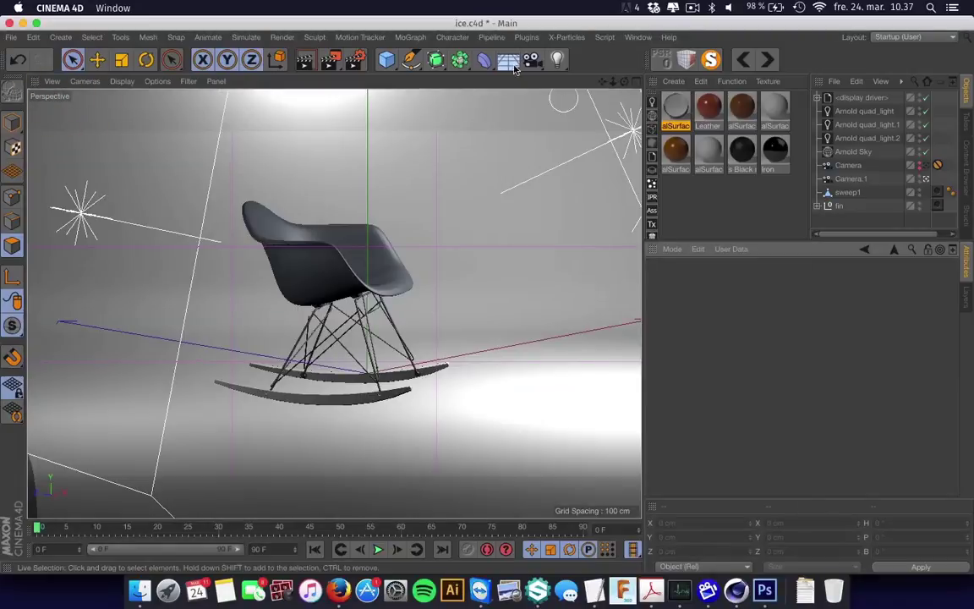
Hide the fin chair object and add a sphere primitive to the scene
{"action": "left_click", "coordinate": [920, 206], "text": "alt"}
{"action": "left_click", "coordinate": [572, 106]}
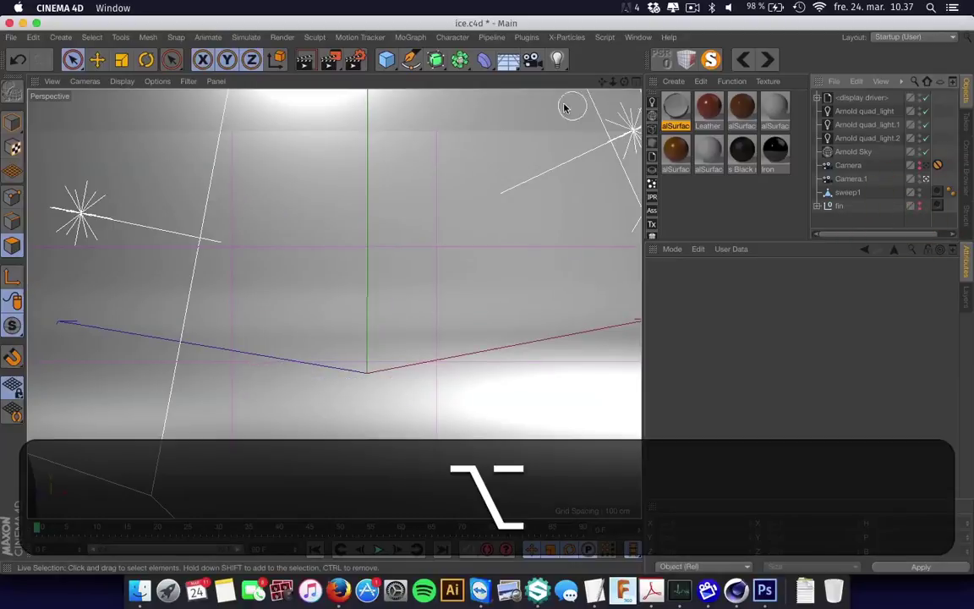
{"action": "left_click", "coordinate": [385, 58]}
{"action": "left_click", "coordinate": [652, 104]}
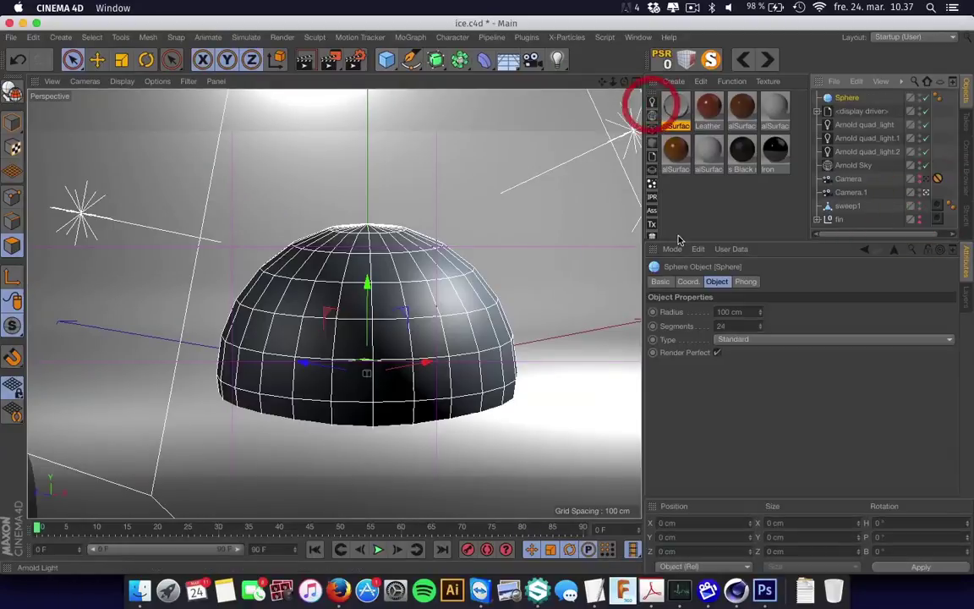
Set the sphere's radius to 25 cm and raise it vertically until it is clear of the floor
{"action": "type", "text": "50"}
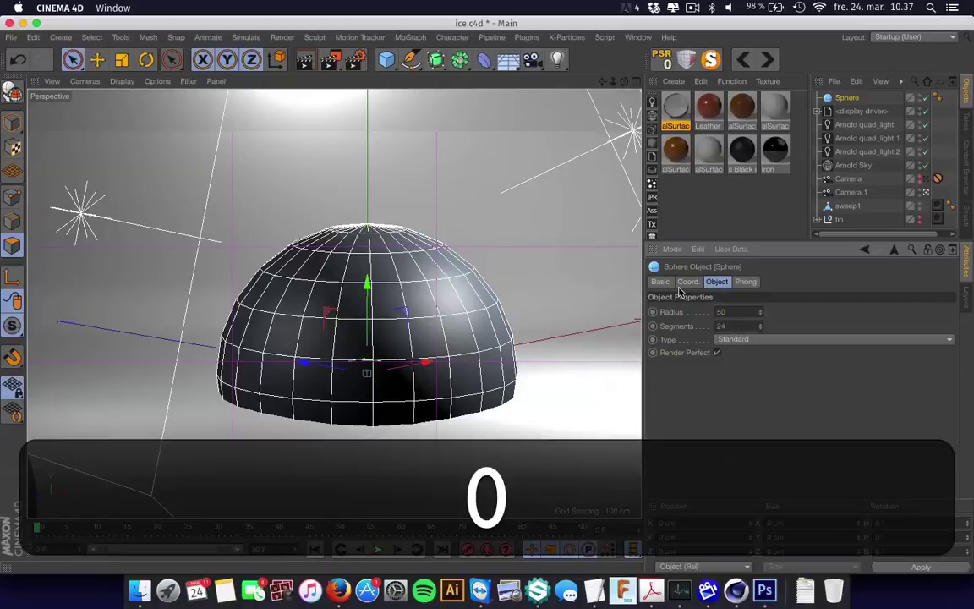
{"action": "key", "text": "BackSpace"}
{"action": "key", "text": "BackSpace"}
{"action": "type", "text": "25"}
{"action": "key", "text": "Return"}
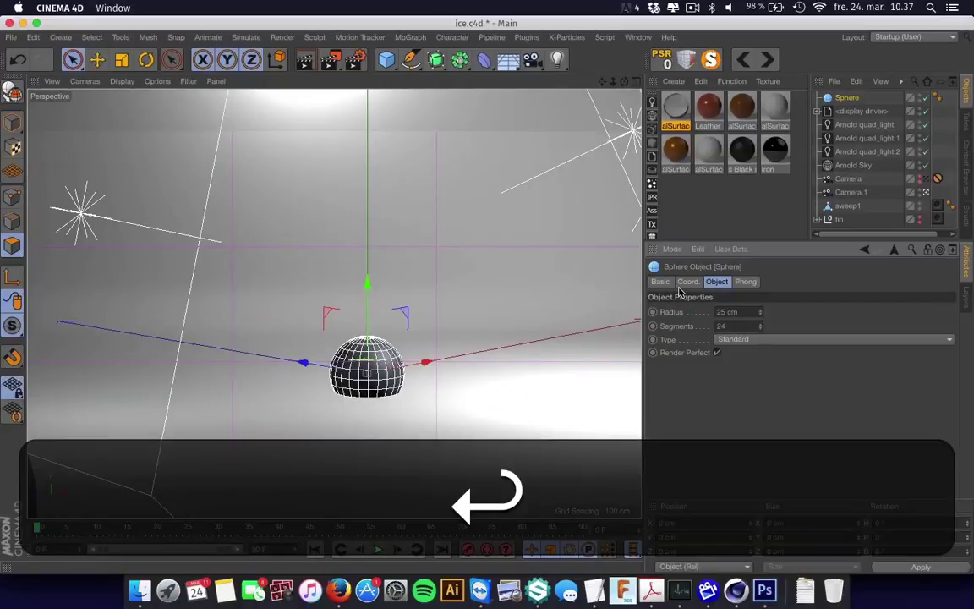
{"action": "left_click_drag", "start_coordinate": [370, 286], "coordinate": [377, 181]}
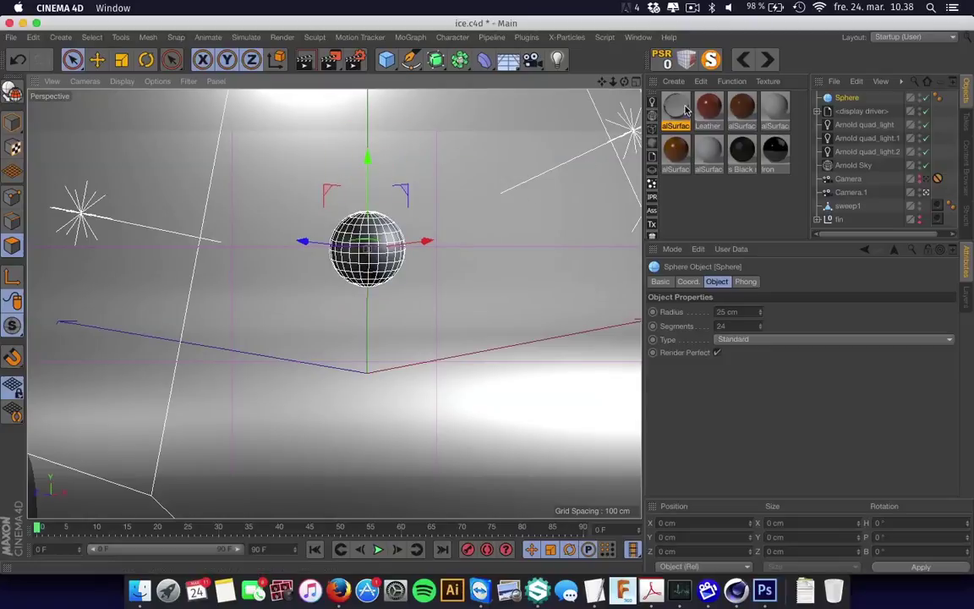
Apply the new alSurface material to the sphere and rename the material Ice
{"action": "left_click_drag", "start_coordinate": [678, 114], "coordinate": [850, 99]}
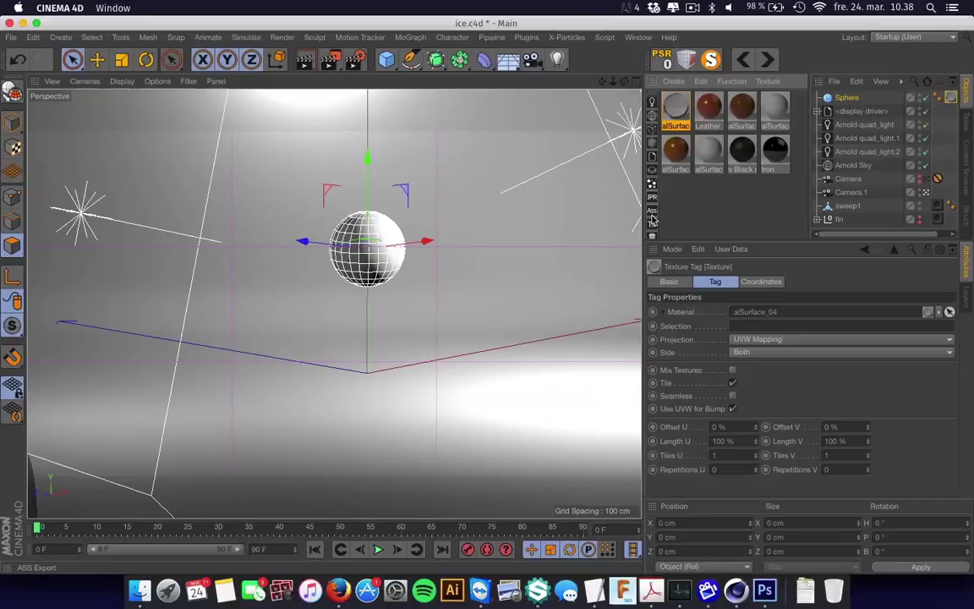
{"action": "key", "text": "Return"}
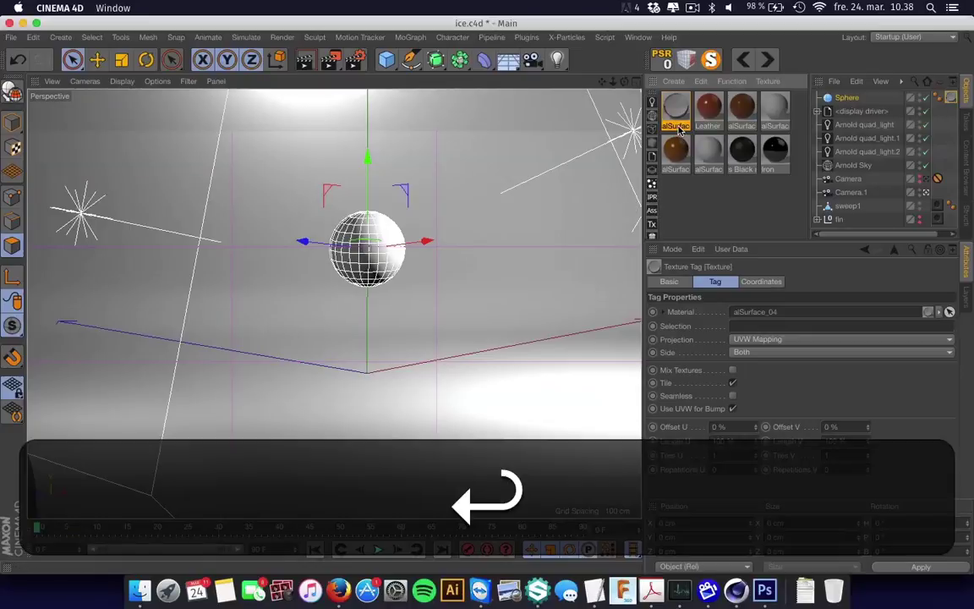
{"action": "left_click", "coordinate": [687, 126]}
{"action": "key", "text": "Return"}
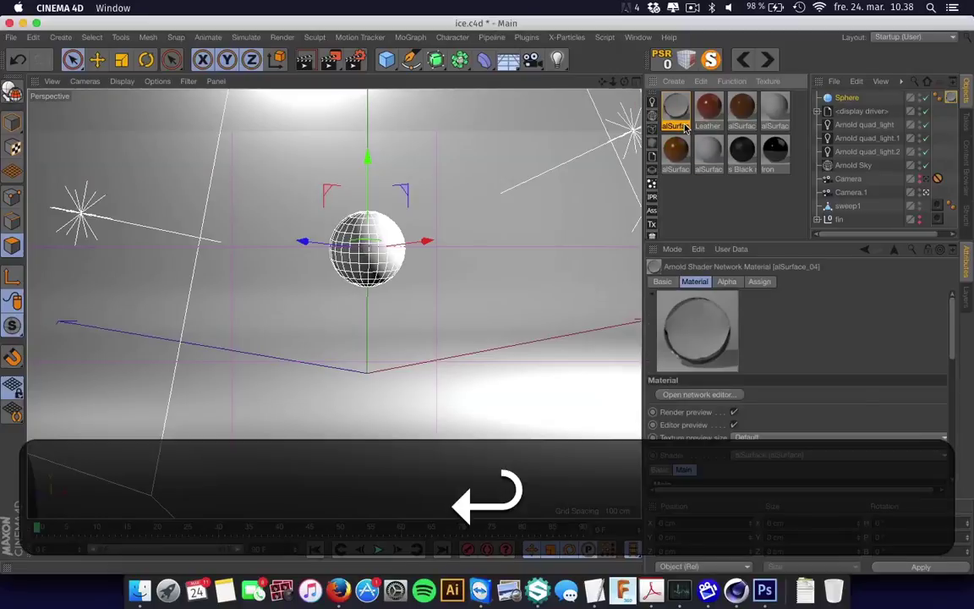
{"action": "left_click", "coordinate": [668, 131]}
{"action": "key", "text": "shift+c"}
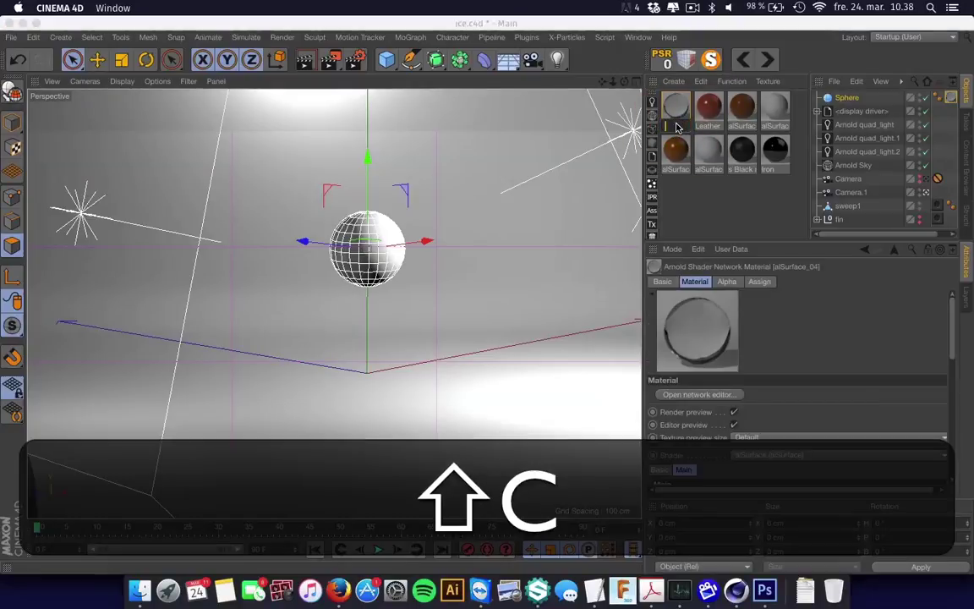
{"action": "key", "text": "Return"}
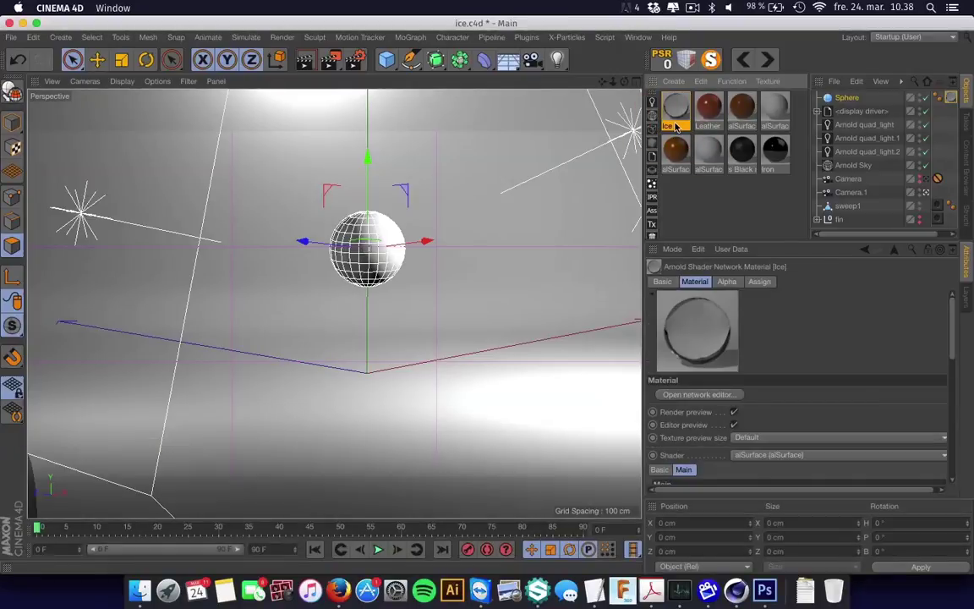
Open the Arnold IPR window and set its render scale to 25 %
{"action": "left_click", "coordinate": [653, 199]}
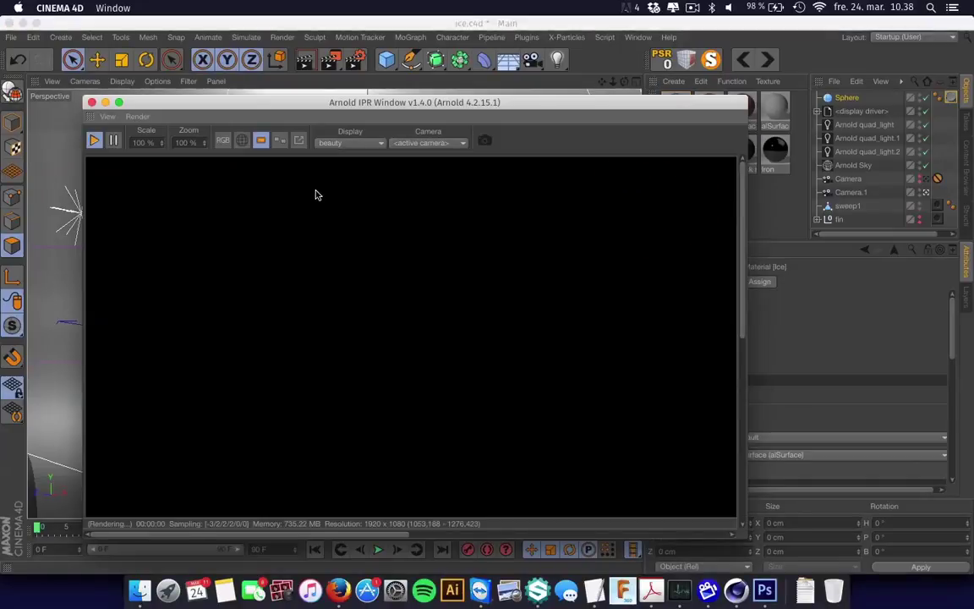
{"action": "left_click", "coordinate": [144, 142]}
{"action": "type", "text": "25"}
{"action": "key", "text": "Return"}
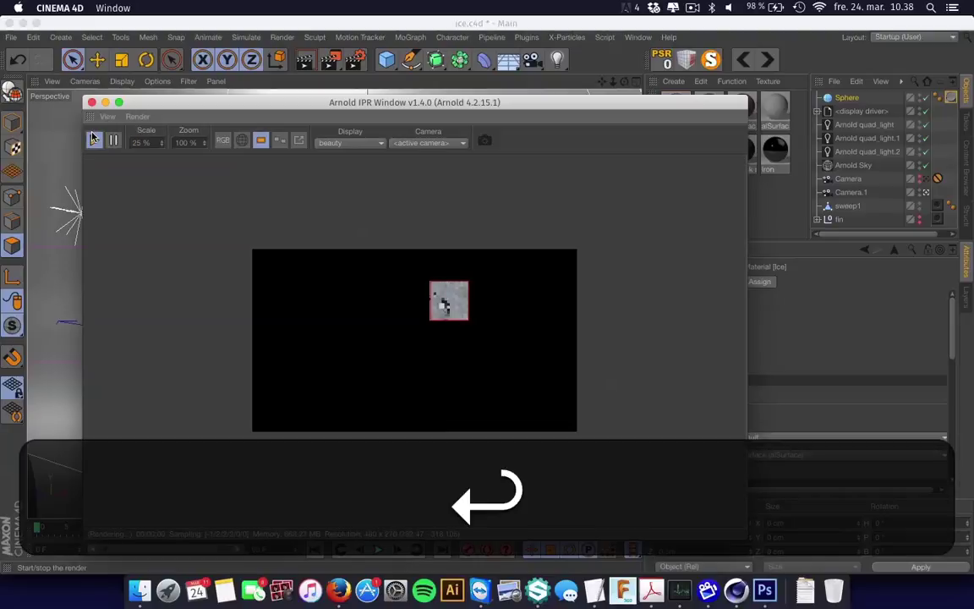
Redraw the IPR render region tightly around the sphere and set the render scale to 50 %
{"action": "left_click", "coordinate": [262, 142]}
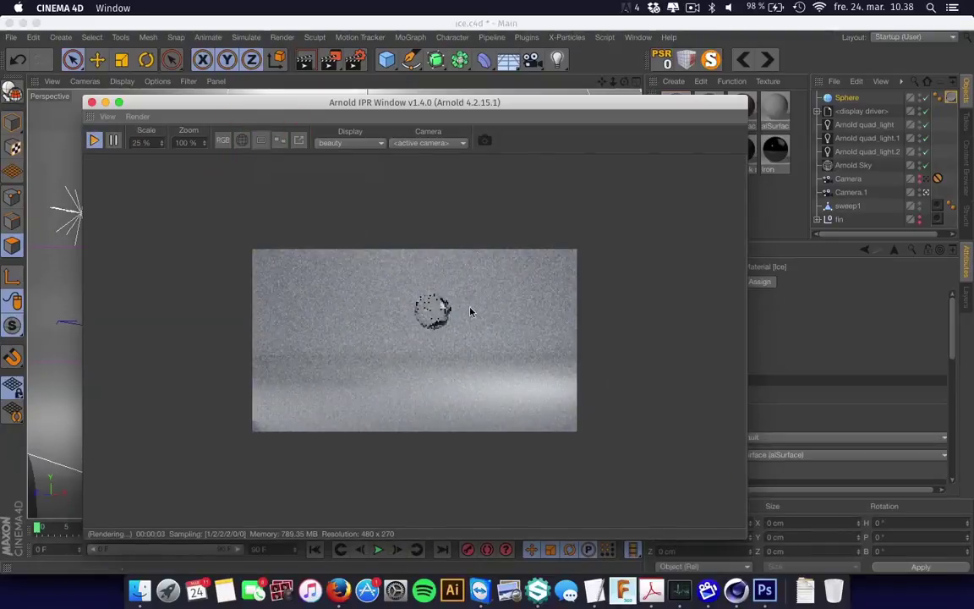
{"action": "left_click", "coordinate": [463, 340], "text": "shift"}
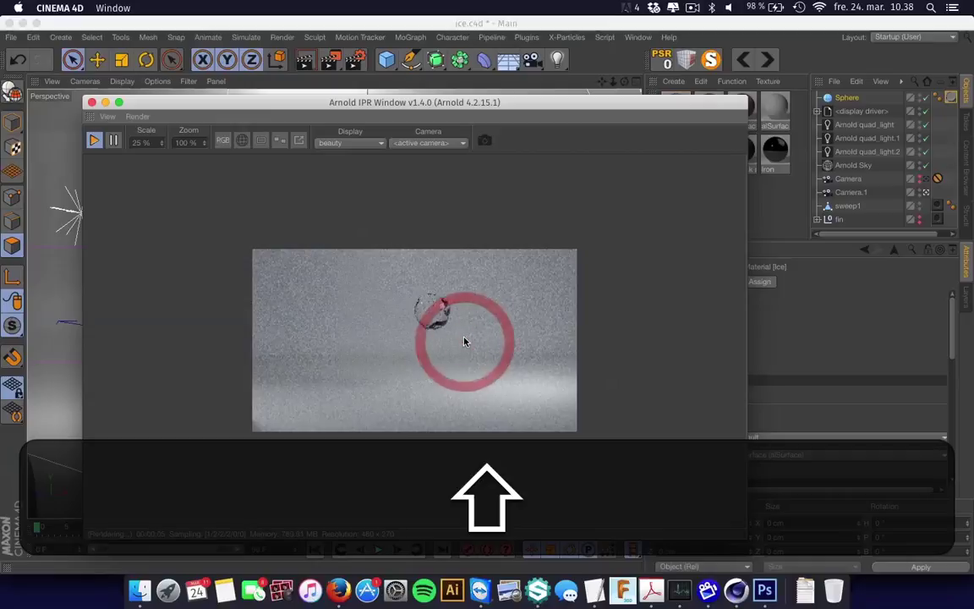
{"action": "left_click_drag", "start_coordinate": [405, 284], "coordinate": [459, 337]}
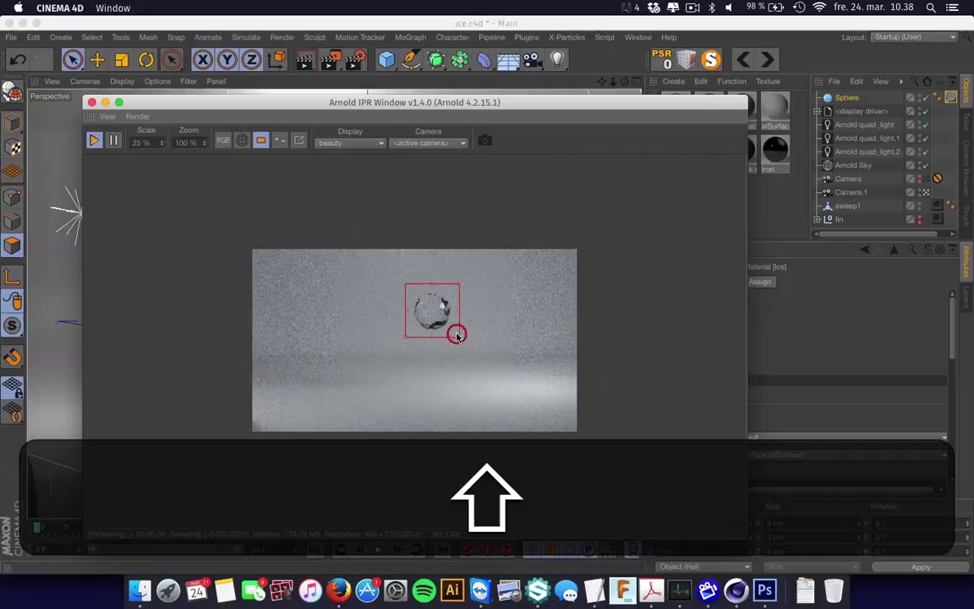
{"action": "left_click", "coordinate": [135, 142]}
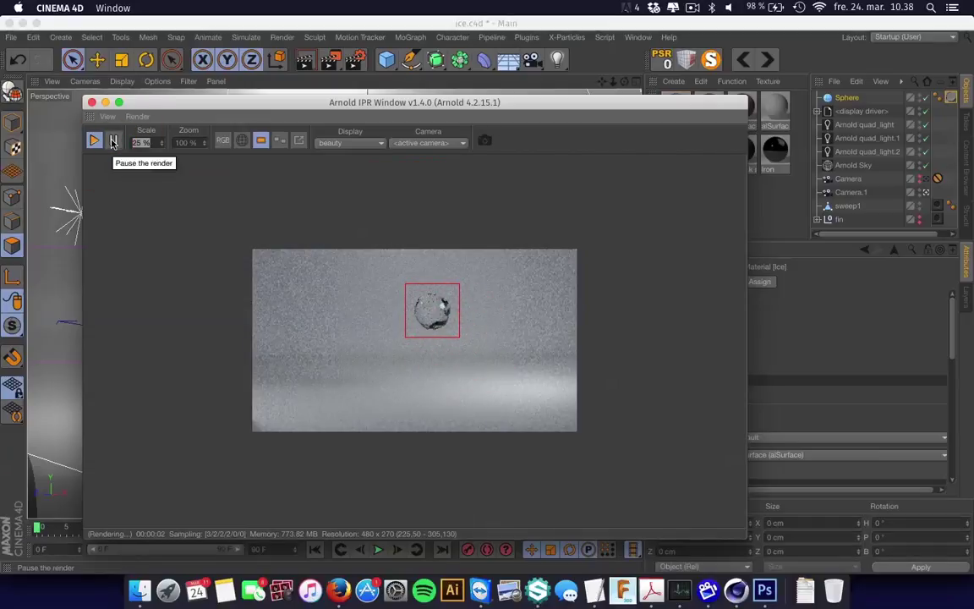
{"action": "type", "text": "50"}
{"action": "key", "text": "Return"}
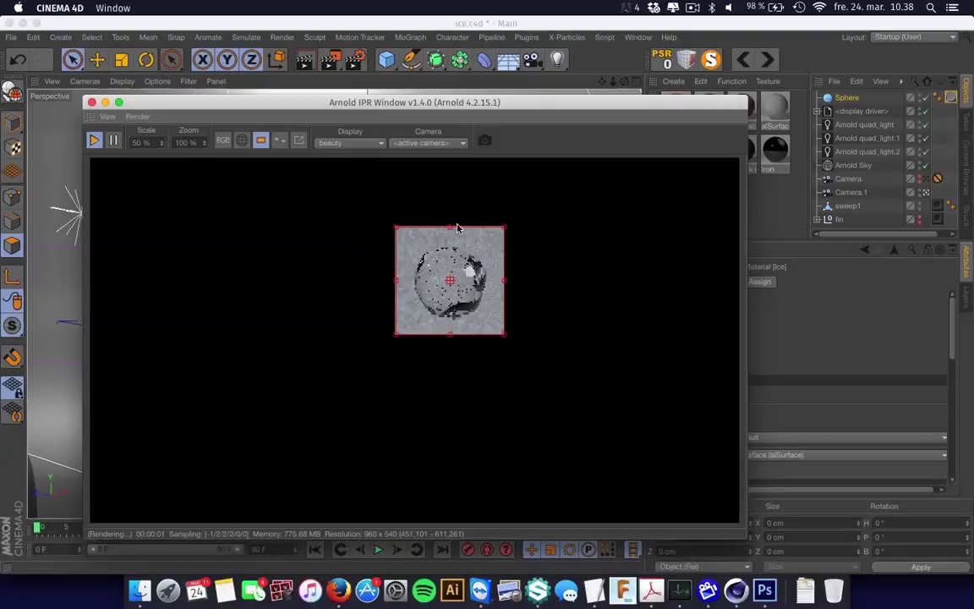
{"action": "left_click", "coordinate": [498, 266]}
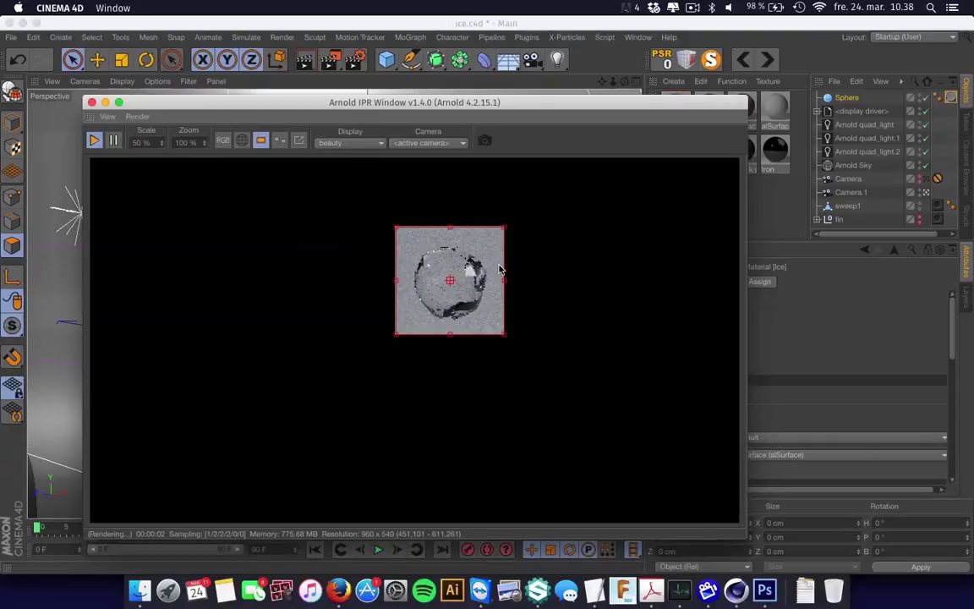
{"action": "left_click_drag", "start_coordinate": [563, 102], "coordinate": [480, 94]}
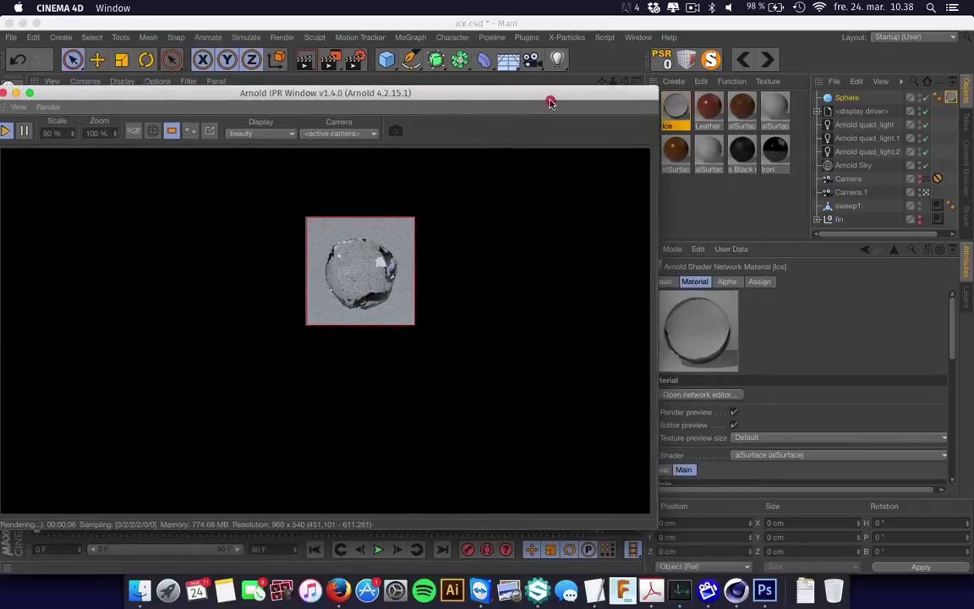
Add an Arnold Parameters tag to the sphere, with a displacement height of 1 cm and auto bump enabled
{"action": "right_click", "coordinate": [856, 96]}
{"action": "mouse_move", "coordinate": [786, 45]}
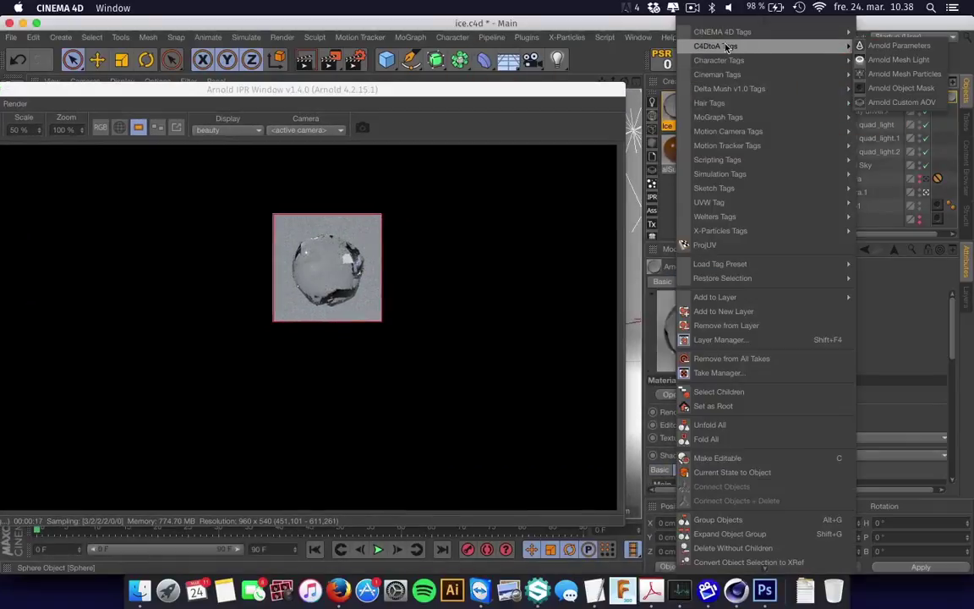
{"action": "left_click", "coordinate": [925, 48]}
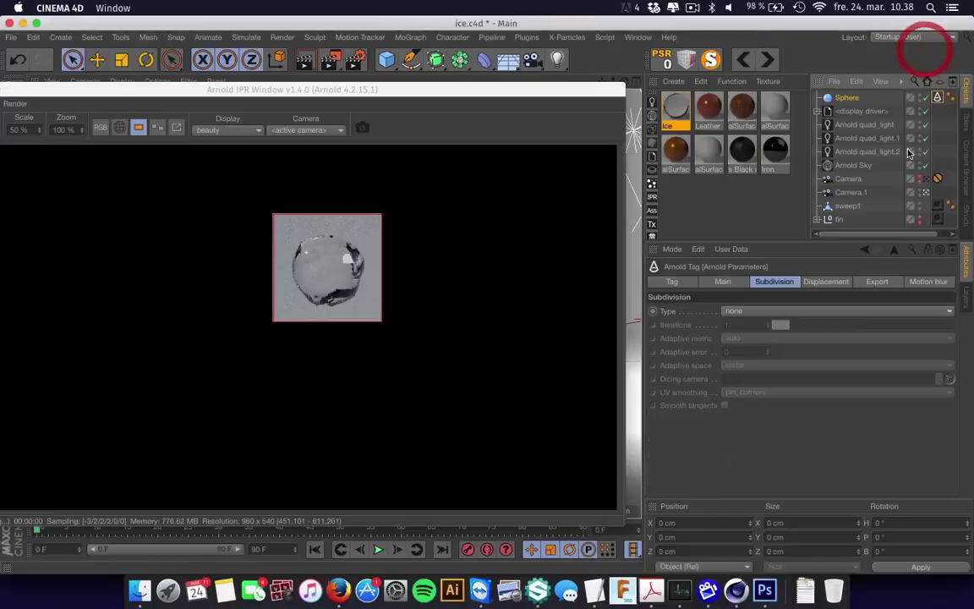
{"action": "left_click", "coordinate": [816, 280]}
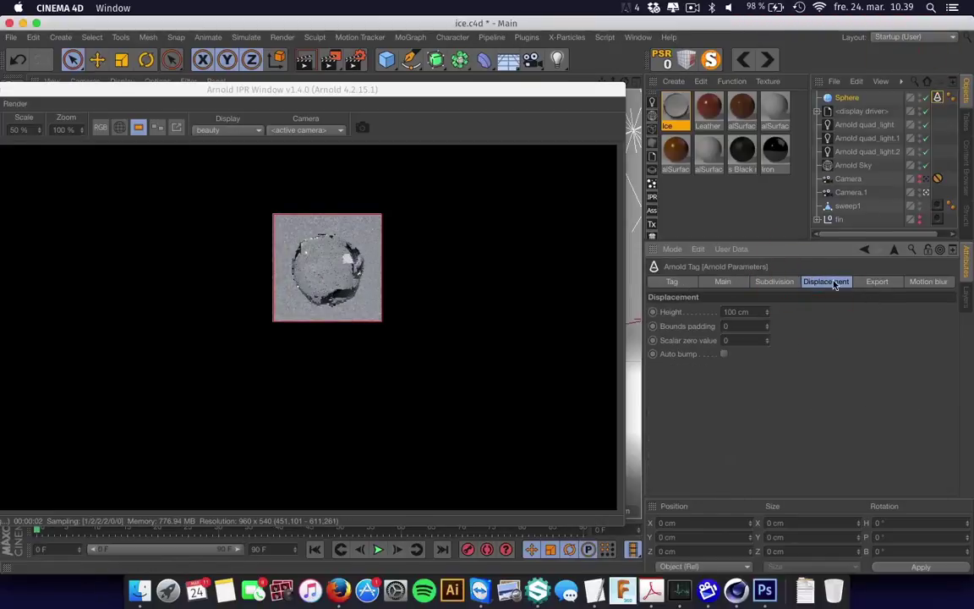
{"action": "double_click", "coordinate": [737, 312]}
{"action": "type", "text": "1"}
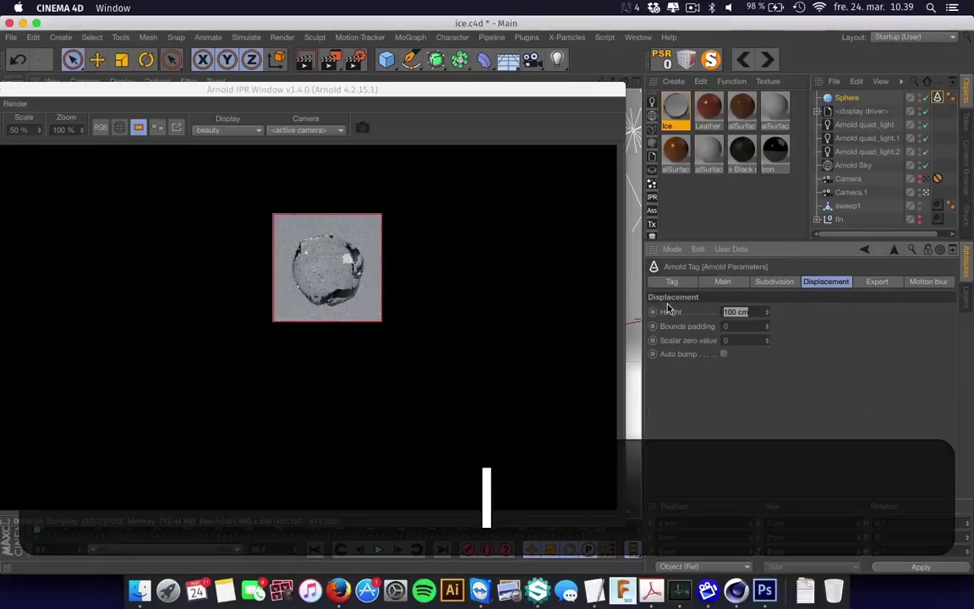
{"action": "left_click", "coordinate": [724, 354]}
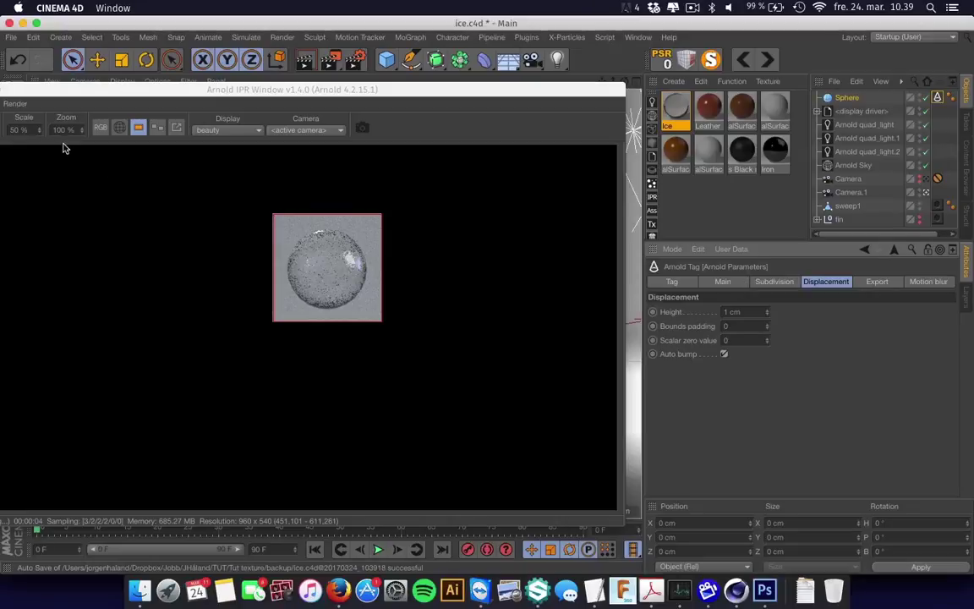
Set the IPR render scale to 100 % and bring the whole sphere into the preview
{"action": "left_click", "coordinate": [12, 129]}
{"action": "type", "text": "100"}
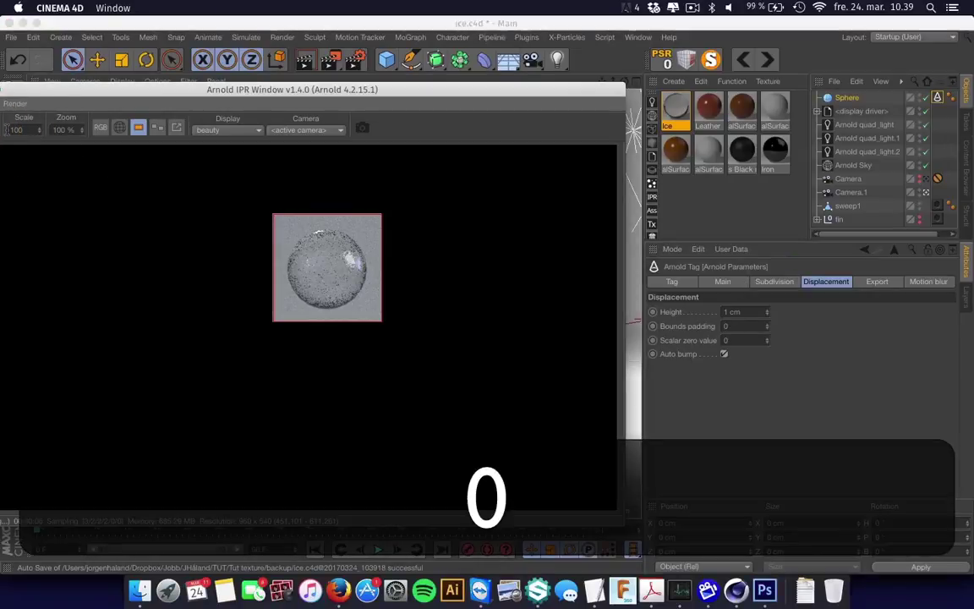
{"action": "key", "text": "Return"}
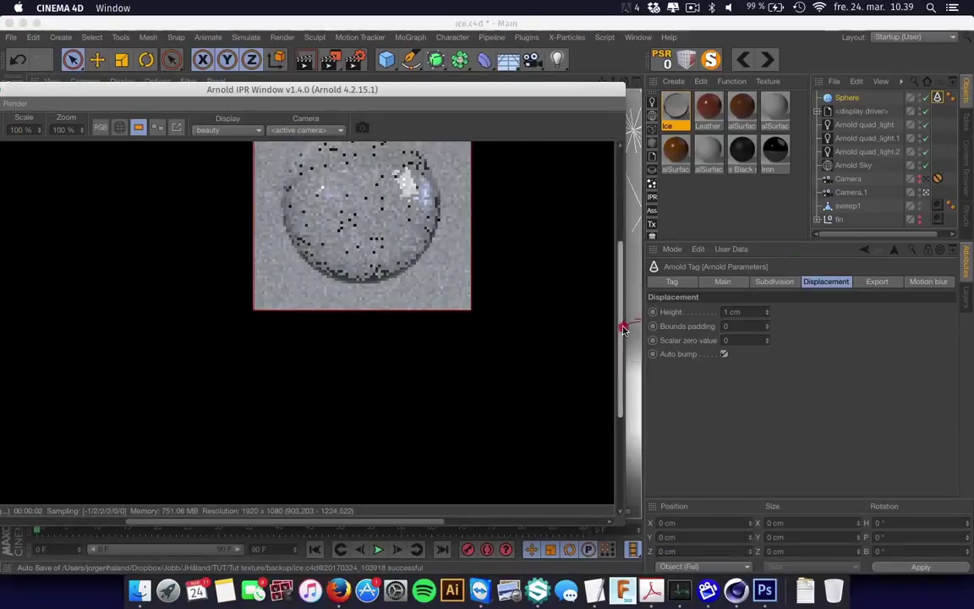
{"action": "left_click_drag", "start_coordinate": [620, 326], "coordinate": [622, 270]}
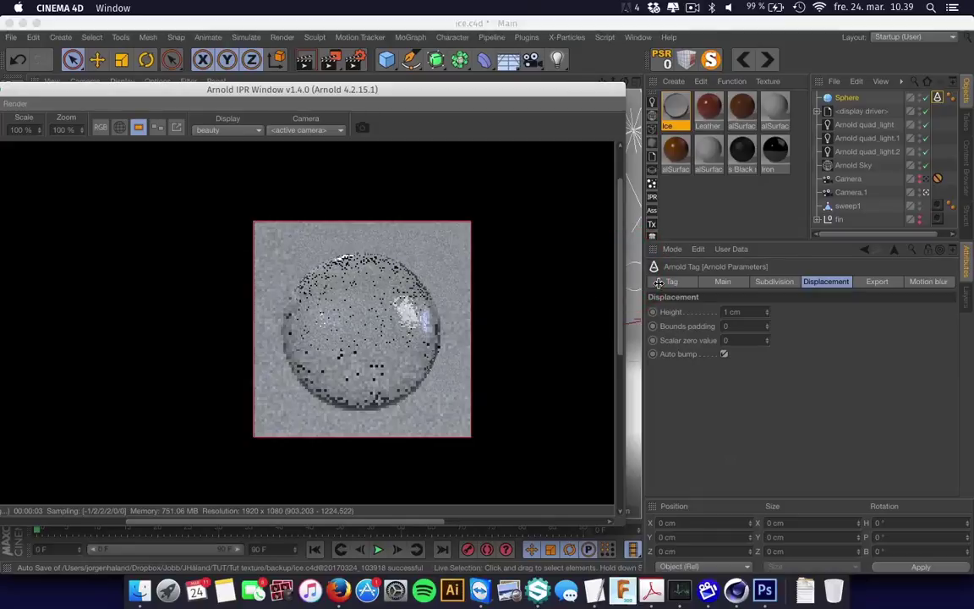
Set the subdivision type in the sphere's Arnold tag to catclark with 2 iterations
{"action": "left_click", "coordinate": [774, 282]}
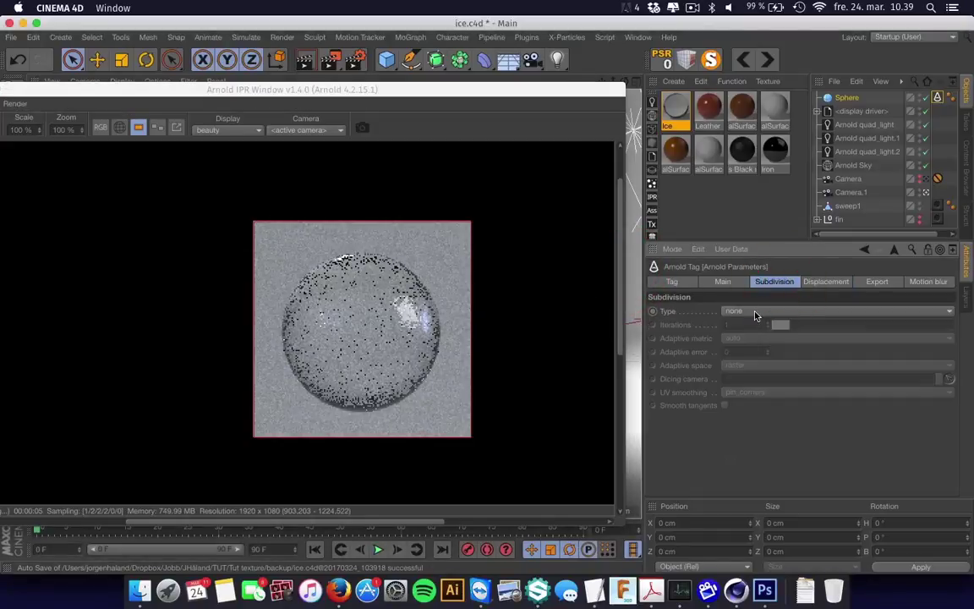
{"action": "left_click", "coordinate": [755, 311]}
{"action": "left_click", "coordinate": [757, 339]}
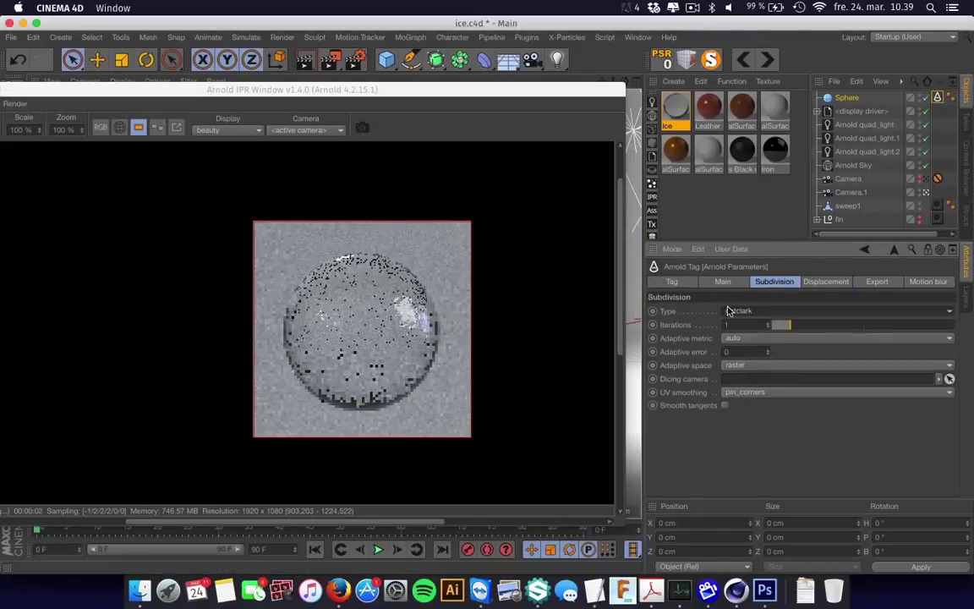
{"action": "left_click", "coordinate": [818, 328]}
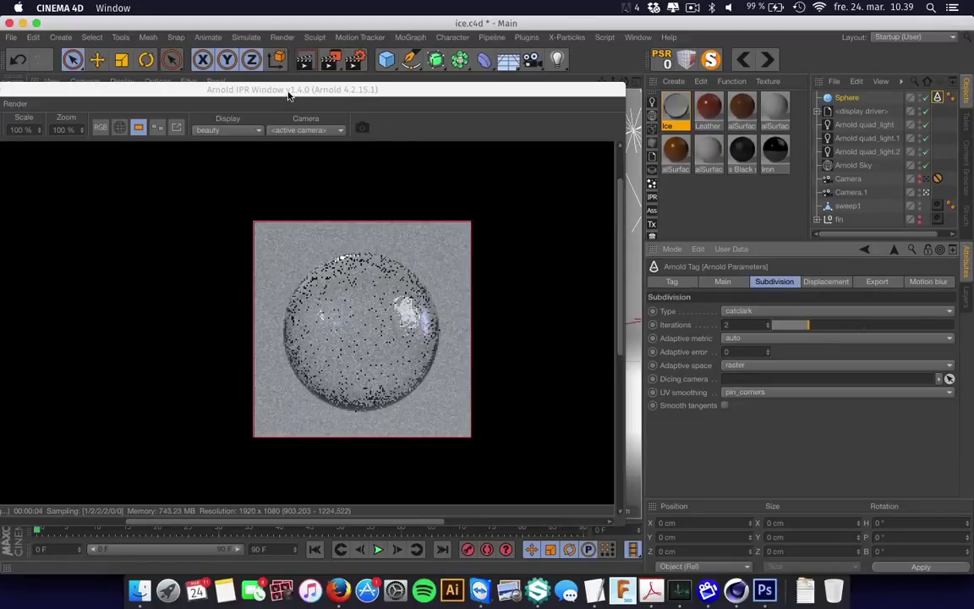
Enable debug shading in the IPR and switch it to Wireframe to inspect the sphere's subdivision
{"action": "left_click_drag", "start_coordinate": [288, 95], "coordinate": [326, 95]}
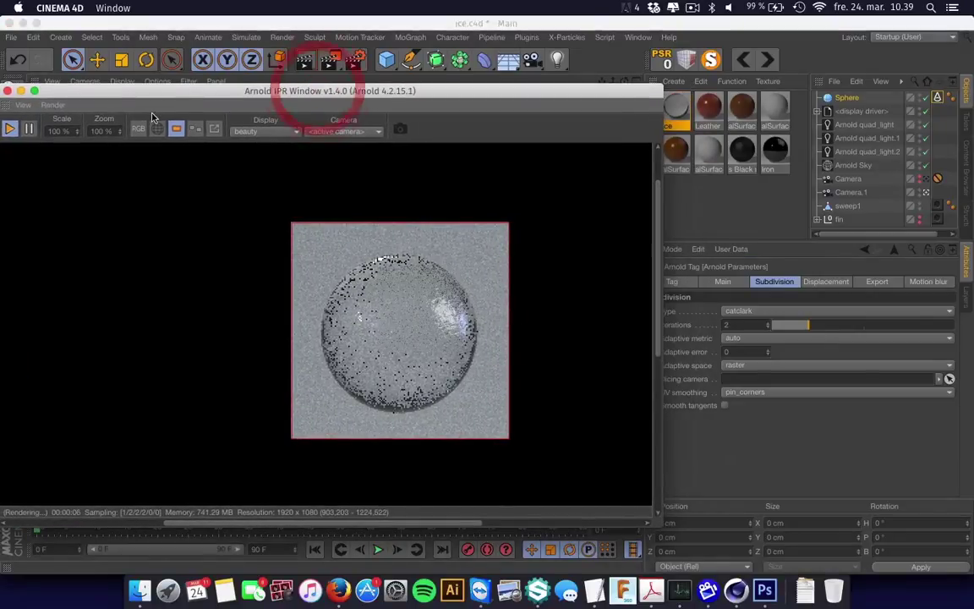
{"action": "left_click", "coordinate": [158, 128]}
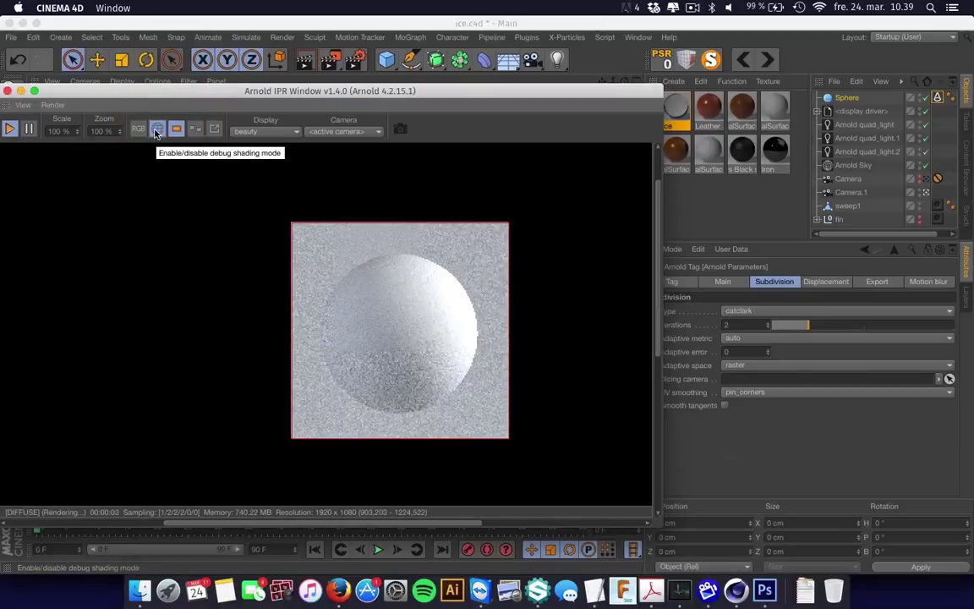
{"action": "left_click", "coordinate": [54, 105]}
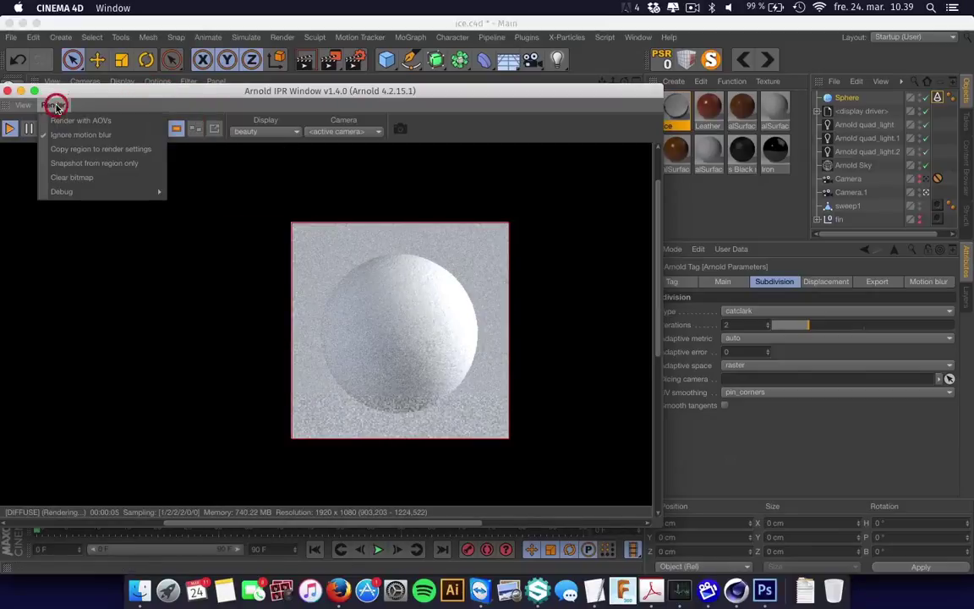
{"action": "mouse_move", "coordinate": [95, 192]}
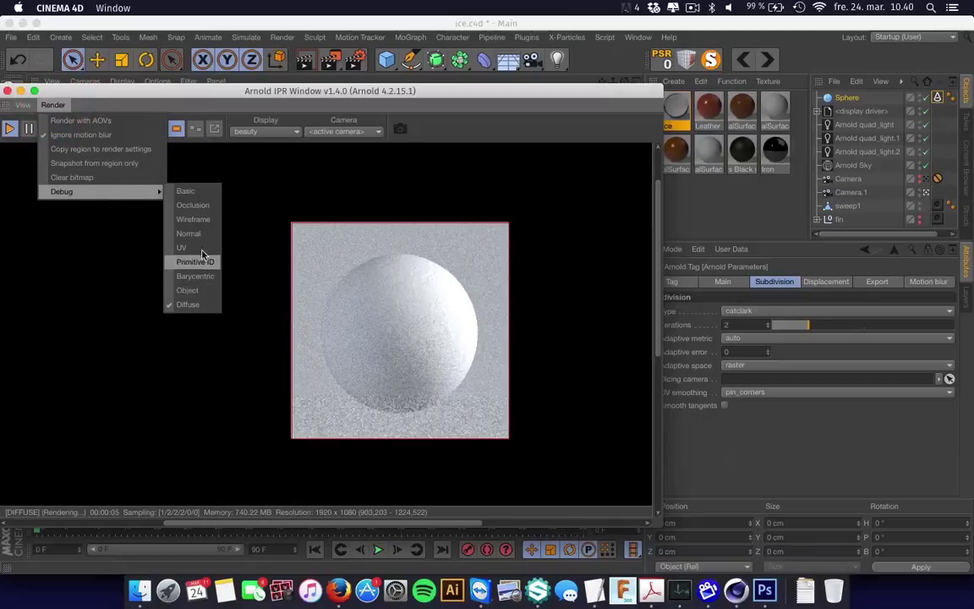
{"action": "left_click", "coordinate": [194, 221]}
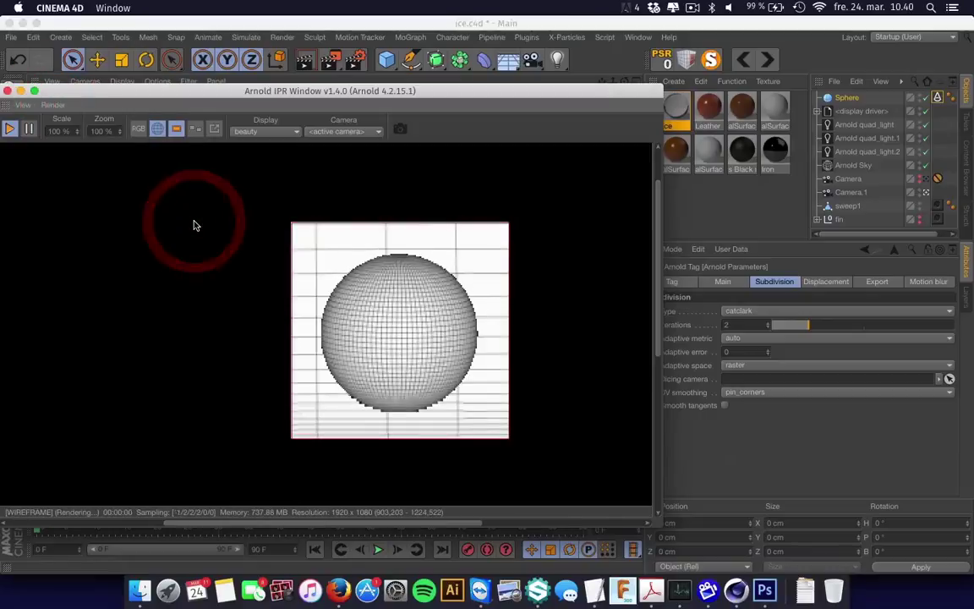
Try 3 subdivision iterations on the sphere, return to 2, and turn off debug shading
{"action": "left_click", "coordinate": [822, 326]}
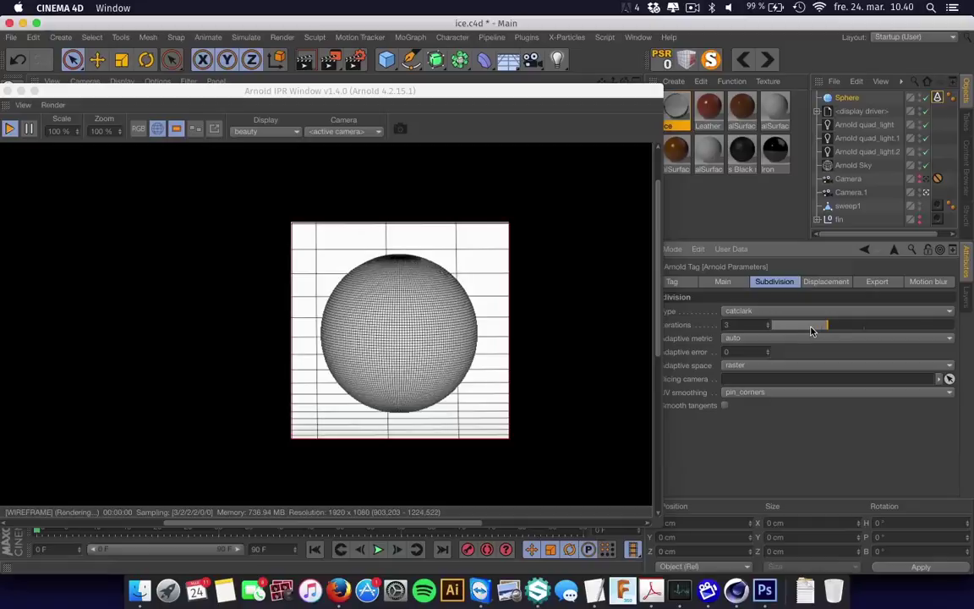
{"action": "left_click", "coordinate": [808, 329]}
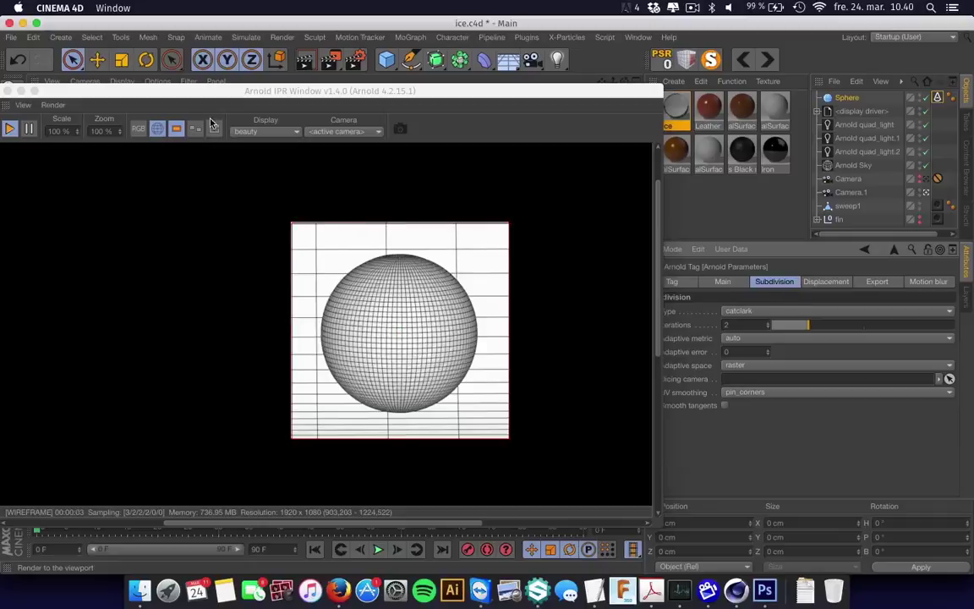
{"action": "left_click", "coordinate": [157, 130]}
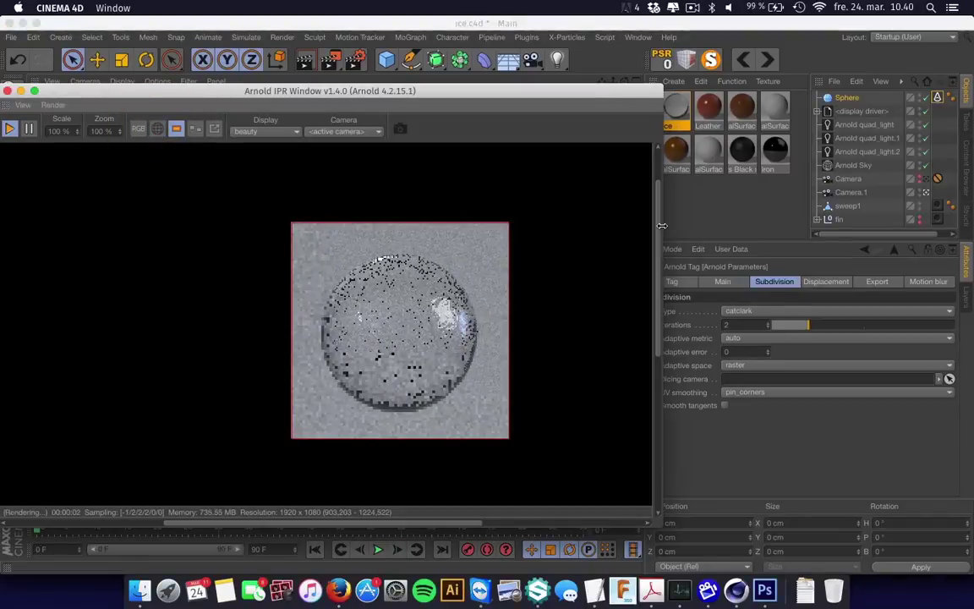
Turn off Opaque in the sphere's Arnold tag and close the IPR window
{"action": "left_click_drag", "start_coordinate": [663, 211], "coordinate": [570, 218]}
{"action": "left_click", "coordinate": [723, 281]}
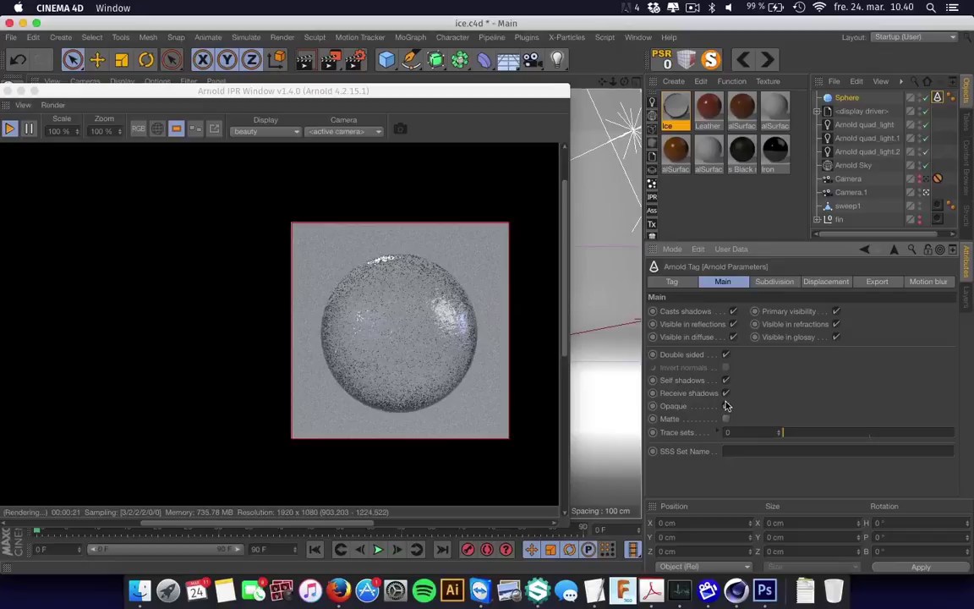
{"action": "left_click", "coordinate": [726, 407]}
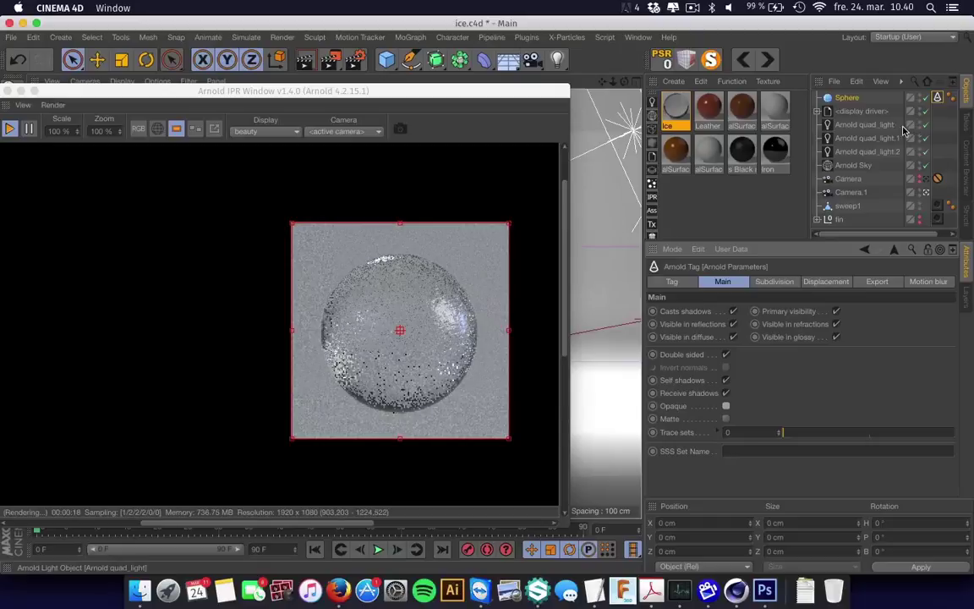
{"action": "key", "text": "super+w"}
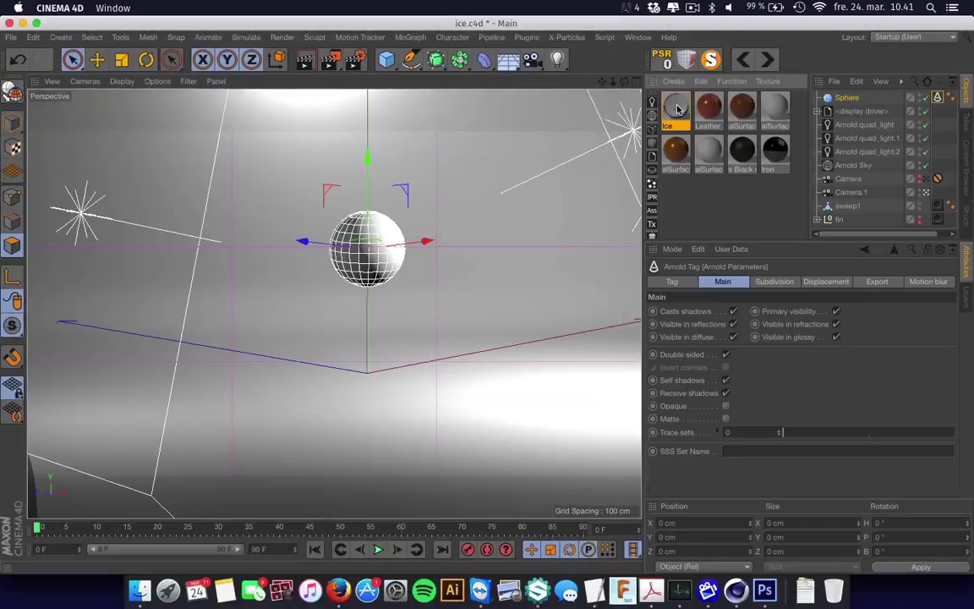
Open the Ice material's shader network and connect the stoneut Height image to Arnold Beauty to preview it
{"action": "left_click", "coordinate": [677, 108]}
{"action": "left_click", "coordinate": [706, 393]}
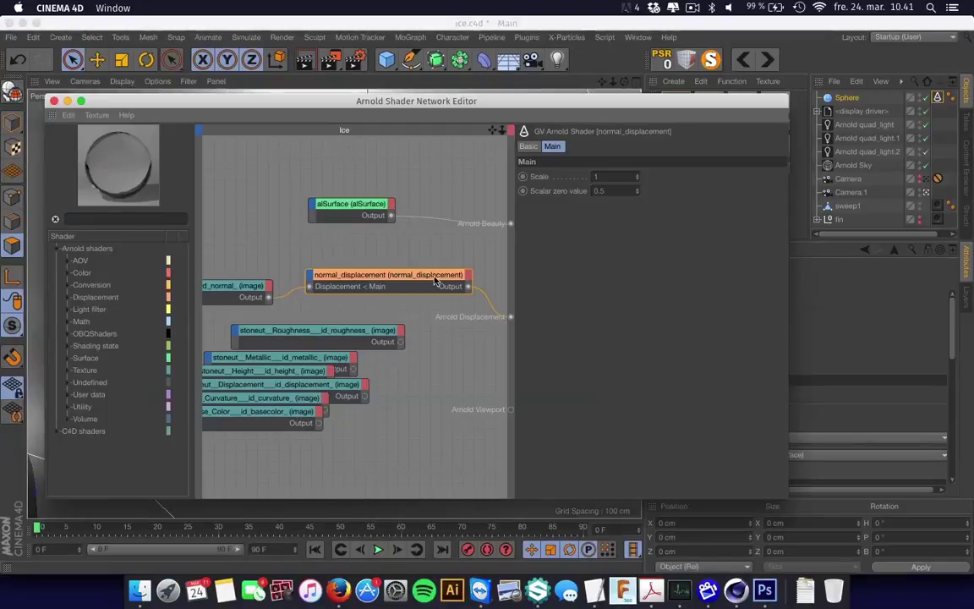
{"action": "left_click_drag", "start_coordinate": [272, 199], "coordinate": [407, 246]}
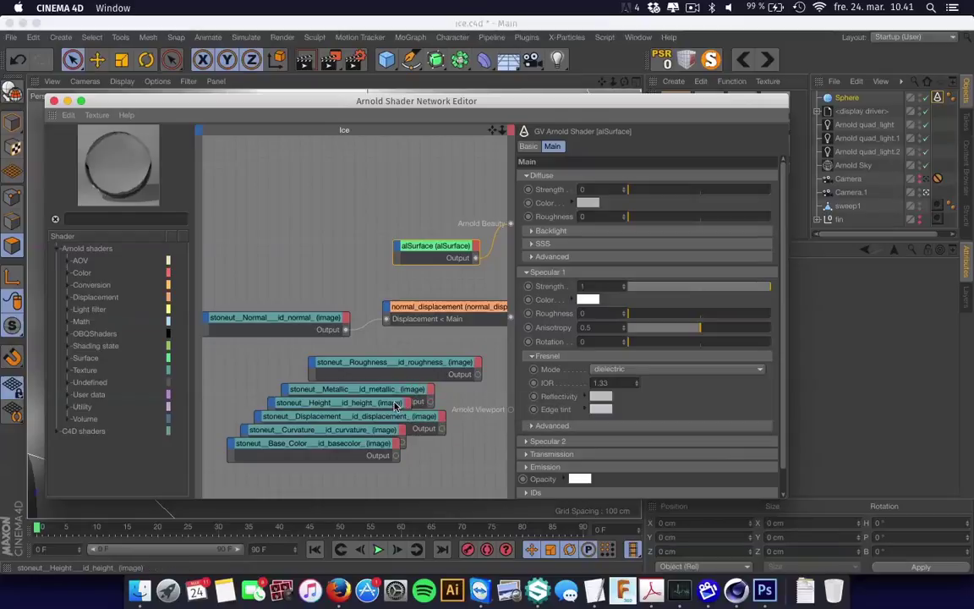
{"action": "left_click_drag", "start_coordinate": [373, 404], "coordinate": [511, 223]}
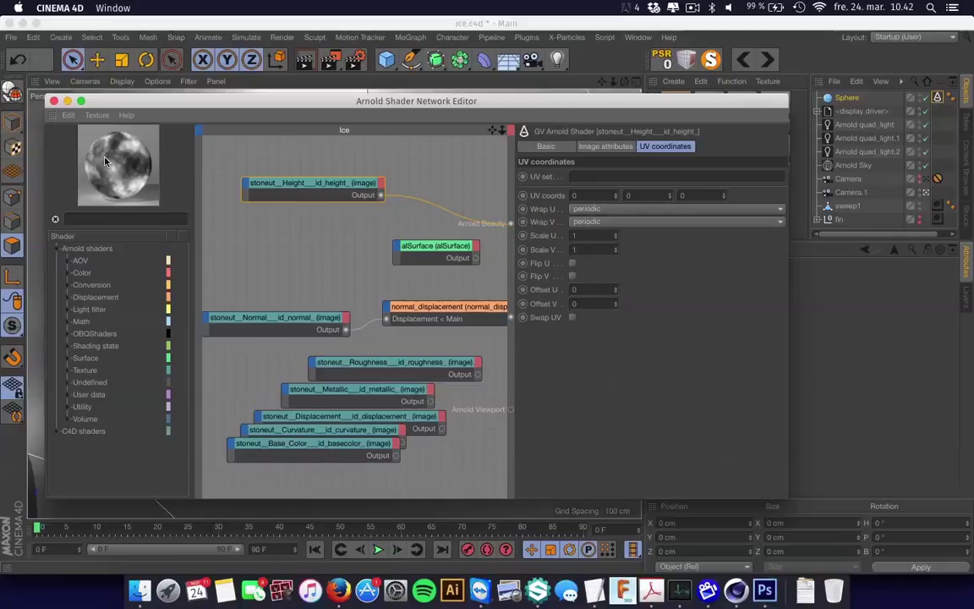
Connect the stoneut Height image's output to the diffuse strength of the alSurface shader
{"action": "left_click", "coordinate": [429, 251]}
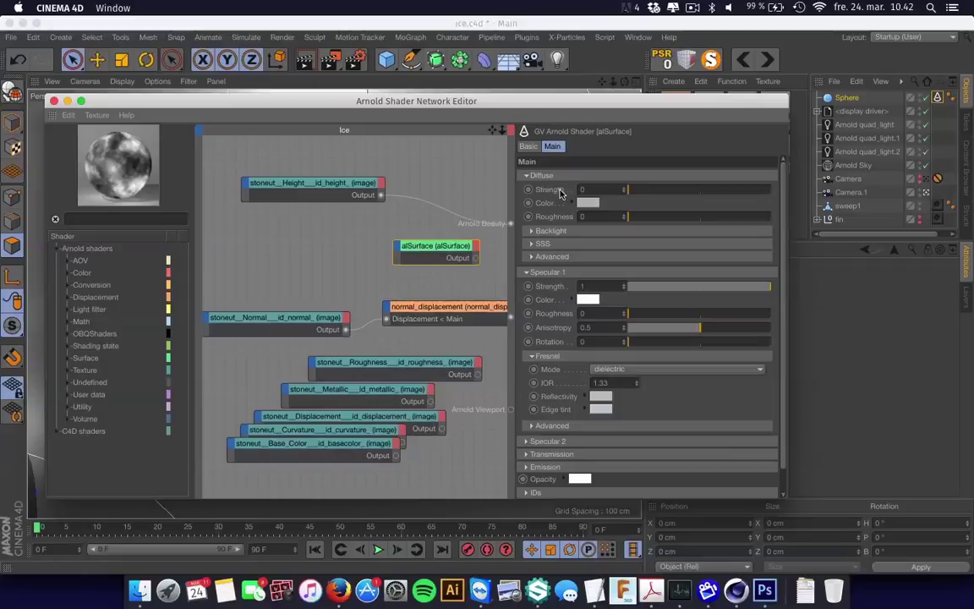
{"action": "left_click_drag", "start_coordinate": [380, 195], "coordinate": [392, 245]}
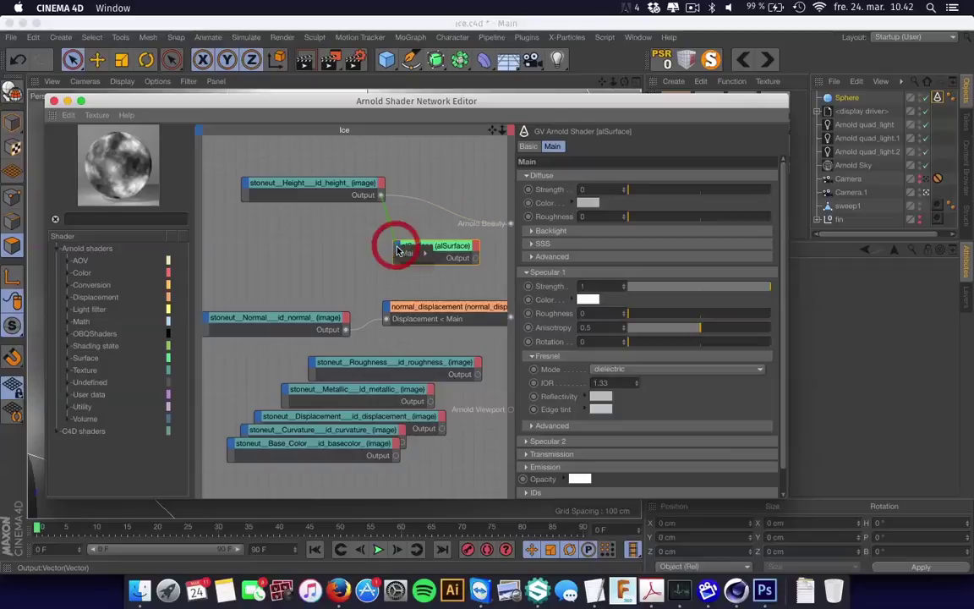
{"action": "mouse_move", "coordinate": [460, 255]}
{"action": "left_click", "coordinate": [508, 252]}
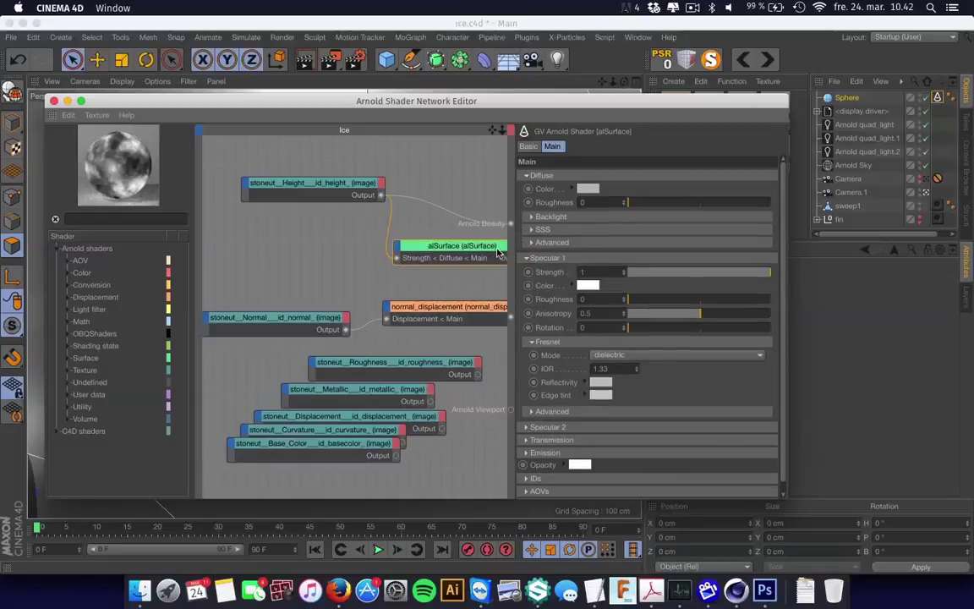
Reconnect alSurface to Arnold Beauty and set its diffuse color to red with hue 0°, saturation 100 % and value 73.536 %
{"action": "left_click", "coordinate": [462, 243]}
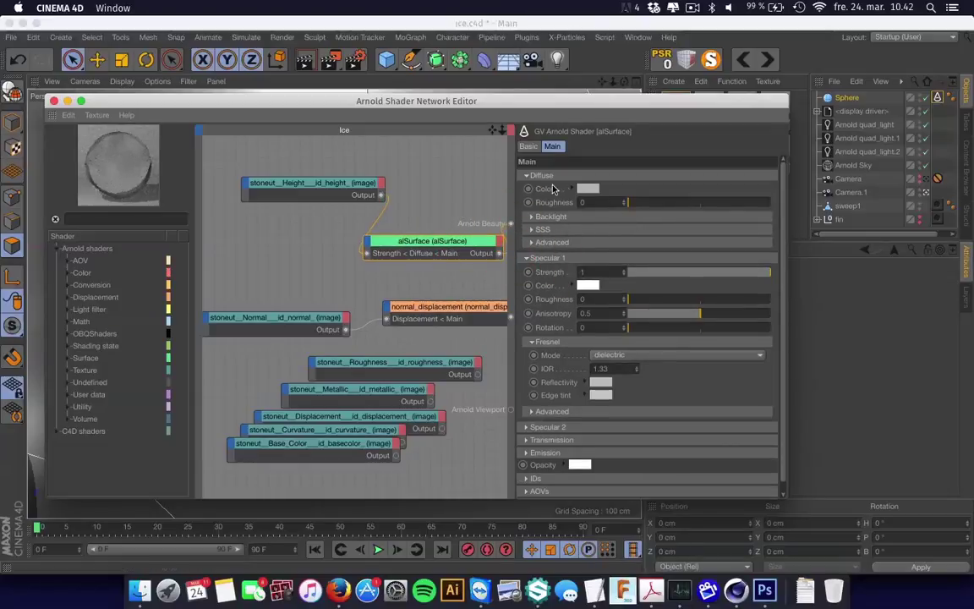
{"action": "left_click", "coordinate": [588, 187]}
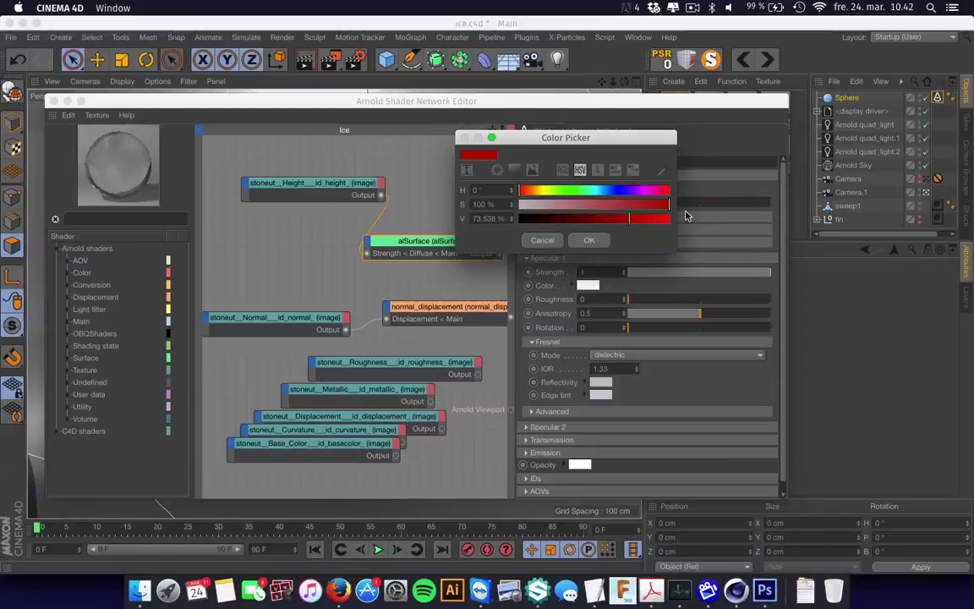
{"action": "left_click", "coordinate": [589, 240]}
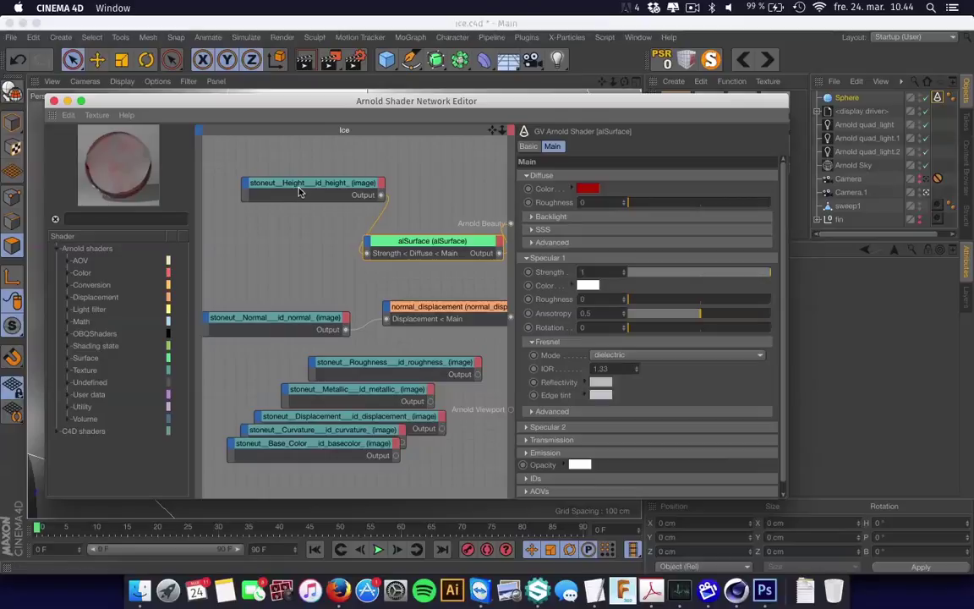
Desaturate the alSurface diffuse color to a neutral light grey
{"action": "left_click", "coordinate": [589, 188]}
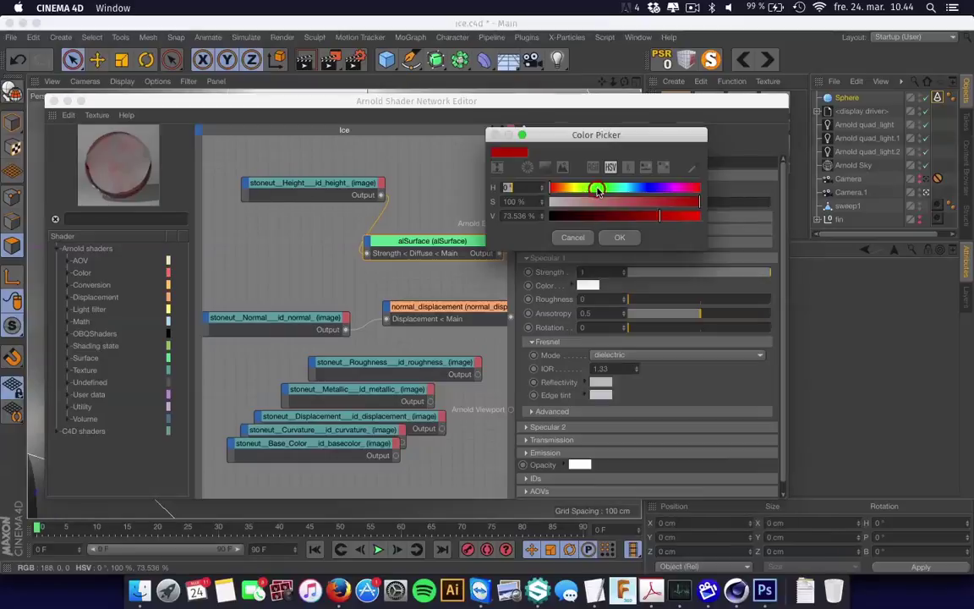
{"action": "left_click_drag", "start_coordinate": [587, 204], "coordinate": [515, 200]}
{"action": "left_click", "coordinate": [612, 240]}
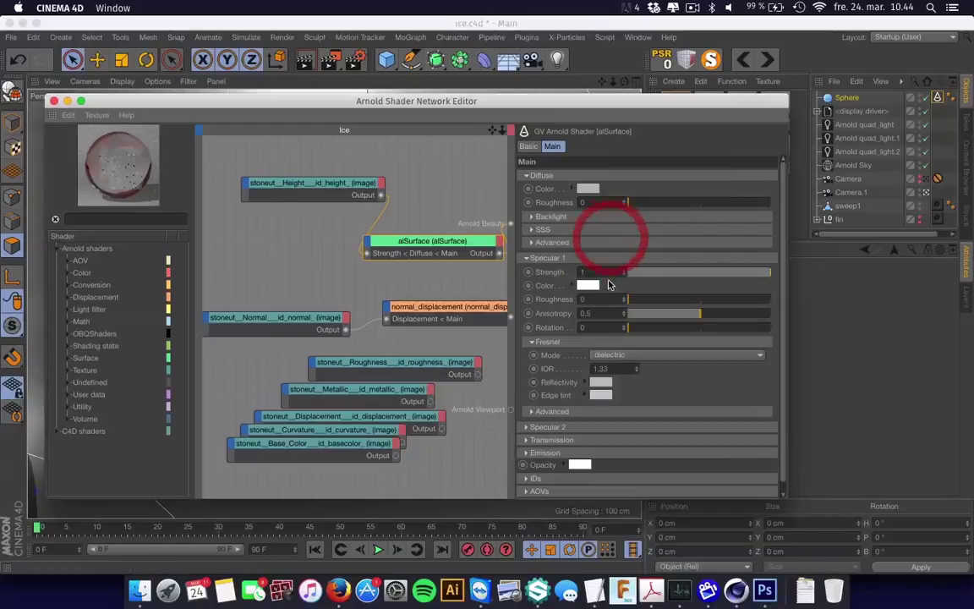
Add a ramp_float shader between the stoneut Height image and alSurface's diffuse strength, and place it beside the Height node
{"action": "left_click", "coordinate": [284, 183]}
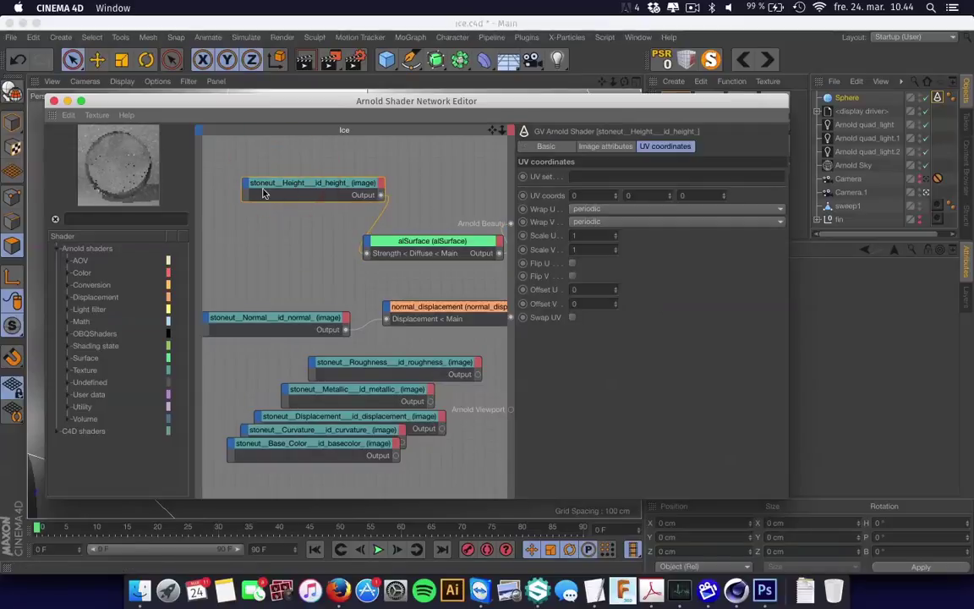
{"action": "left_click", "coordinate": [161, 219]}
{"action": "type", "text": "ramp"}
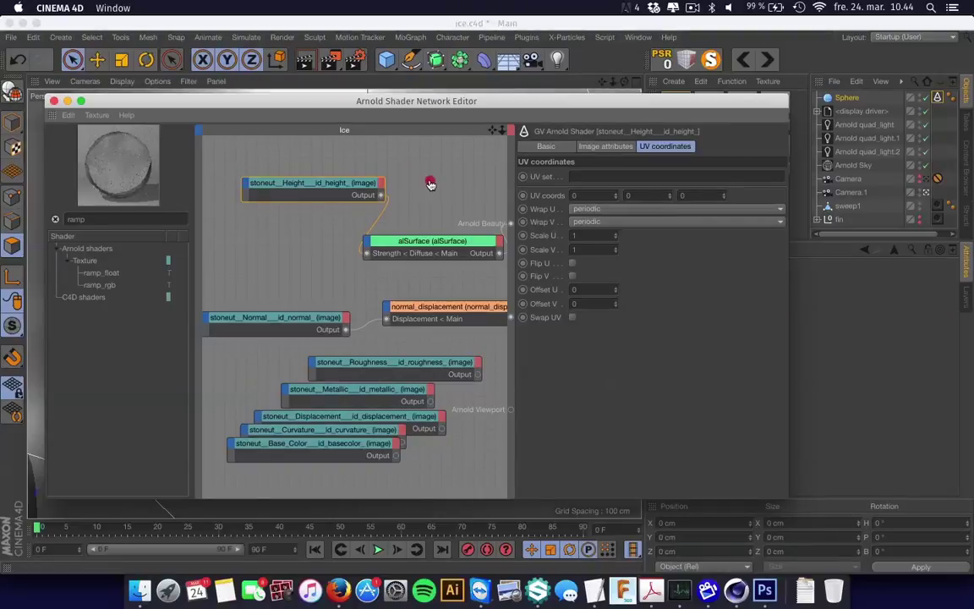
{"action": "left_click_drag", "start_coordinate": [431, 184], "coordinate": [389, 154]}
{"action": "left_click_drag", "start_coordinate": [283, 184], "coordinate": [338, 161]}
{"action": "left_click", "coordinate": [427, 163]}
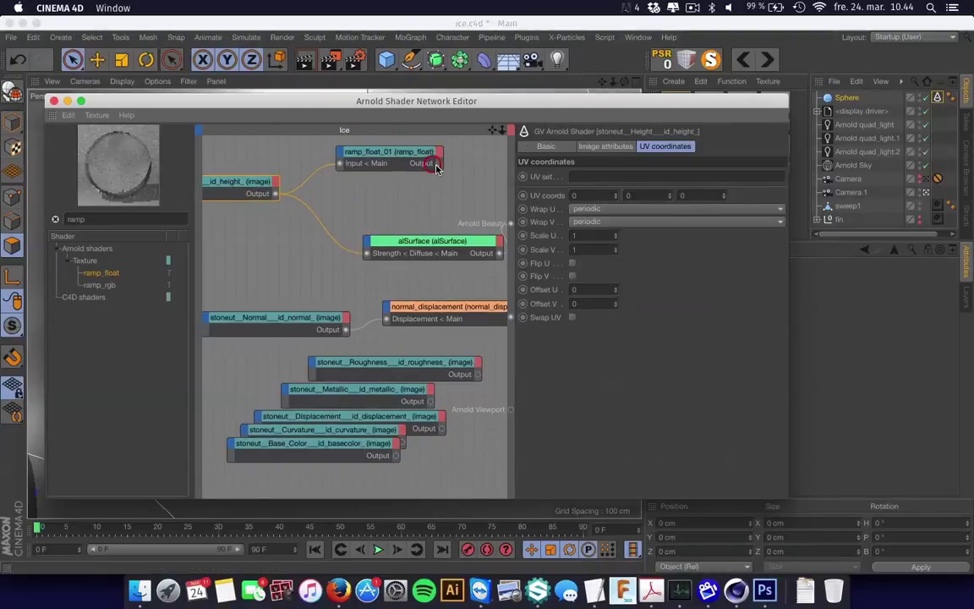
{"action": "left_click_drag", "start_coordinate": [438, 166], "coordinate": [363, 250]}
{"action": "left_click", "coordinate": [378, 183]}
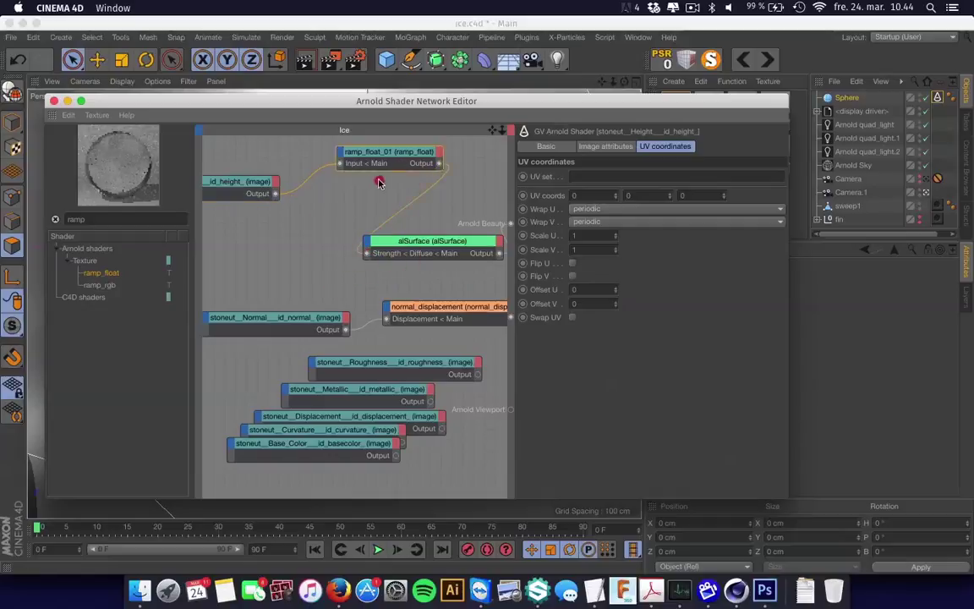
{"action": "left_click_drag", "start_coordinate": [379, 161], "coordinate": [340, 191]}
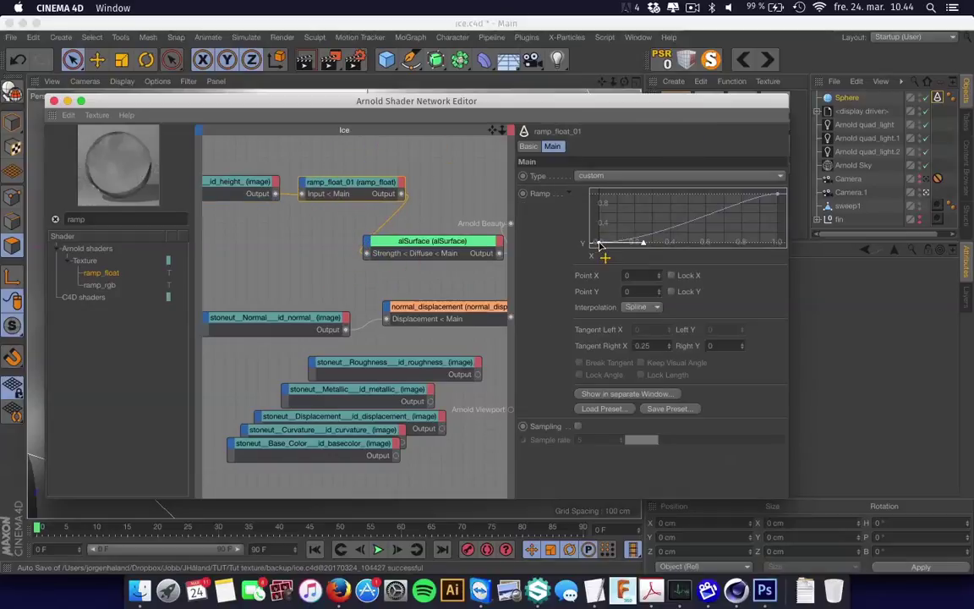
Steepen the ramp_float curve by moving its lower point to X 0.072 and its upper point to about X 0.245
{"action": "left_click_drag", "start_coordinate": [600, 245], "coordinate": [626, 243]}
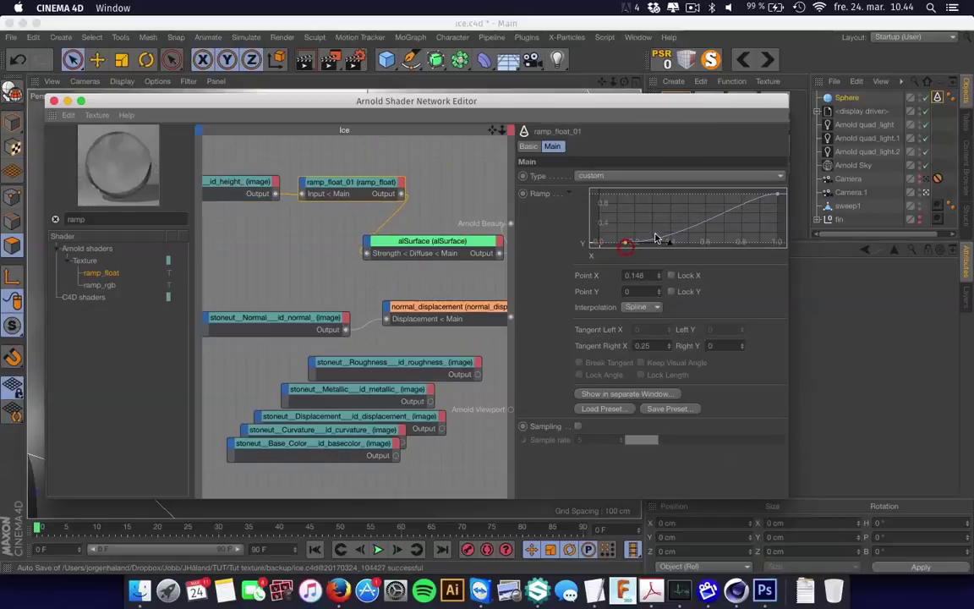
{"action": "left_click_drag", "start_coordinate": [779, 198], "coordinate": [714, 194]}
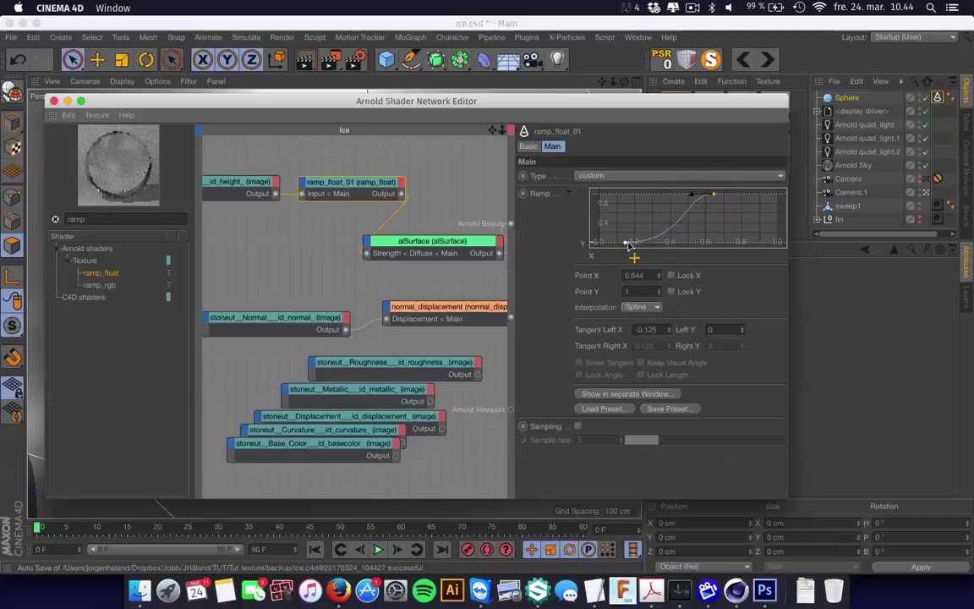
{"action": "left_click_drag", "start_coordinate": [626, 243], "coordinate": [652, 241]}
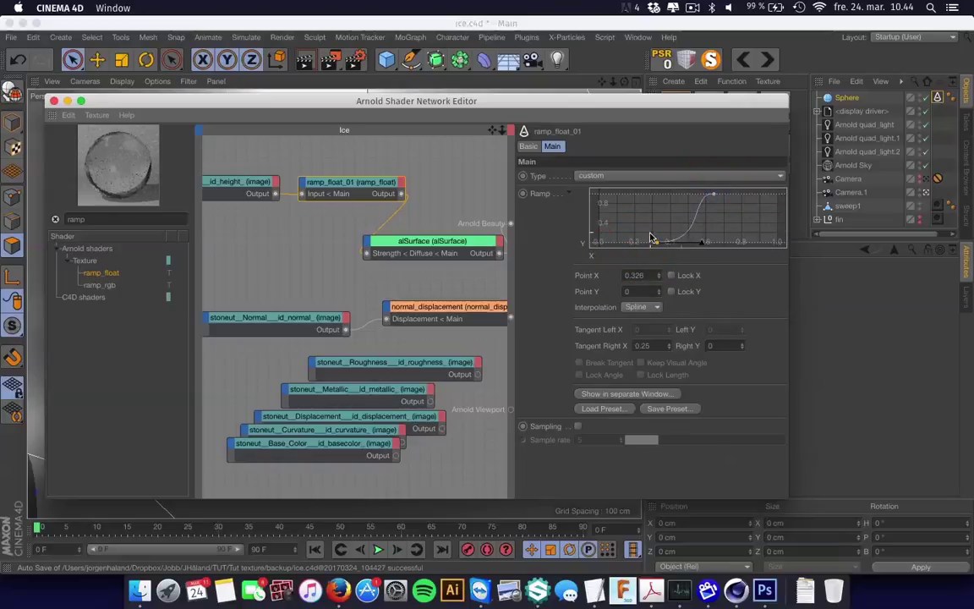
{"action": "left_click", "coordinate": [596, 243]}
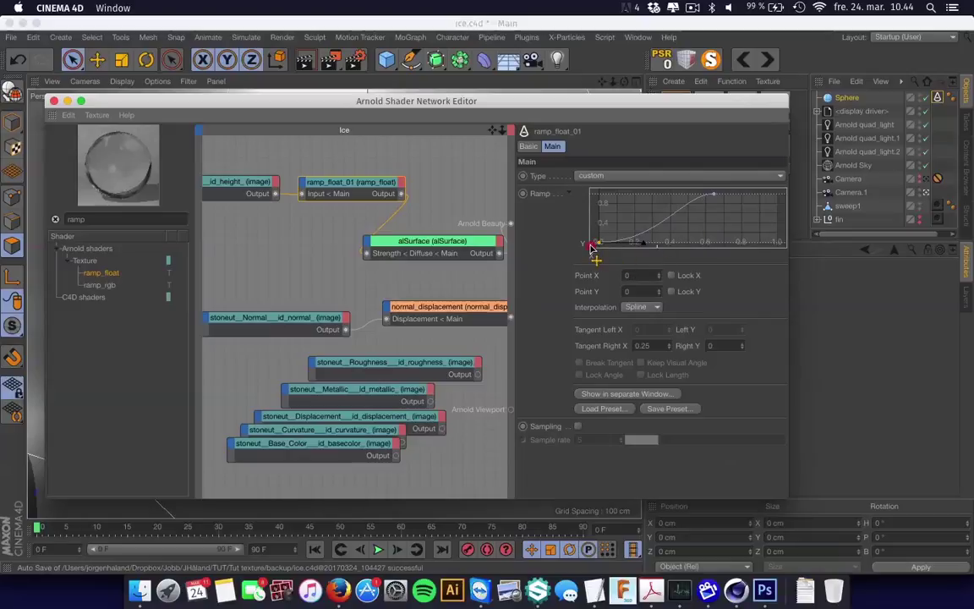
{"action": "left_click_drag", "start_coordinate": [714, 195], "coordinate": [636, 201]}
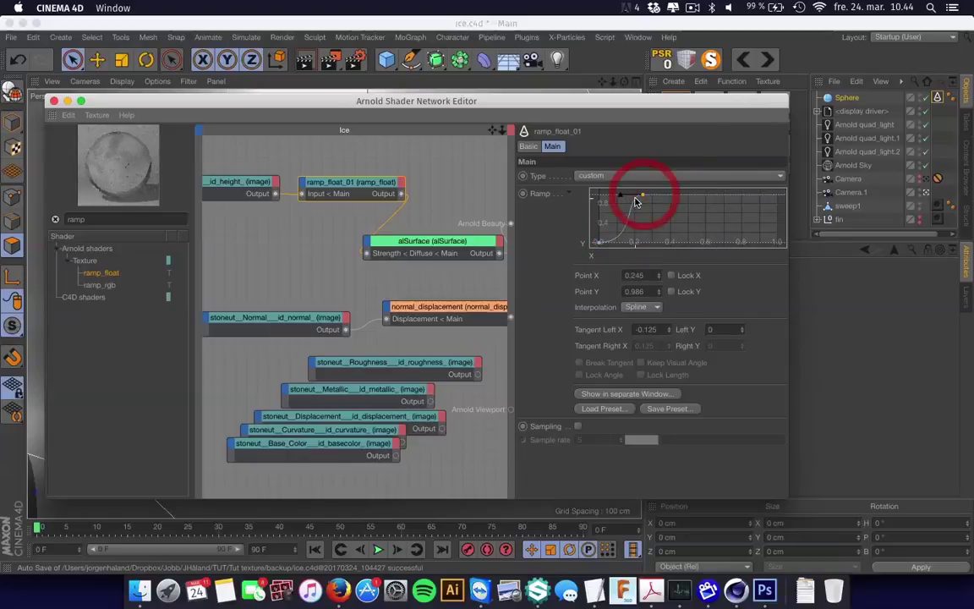
{"action": "left_click", "coordinate": [610, 245]}
{"action": "left_click_drag", "start_coordinate": [615, 250], "coordinate": [615, 251]}
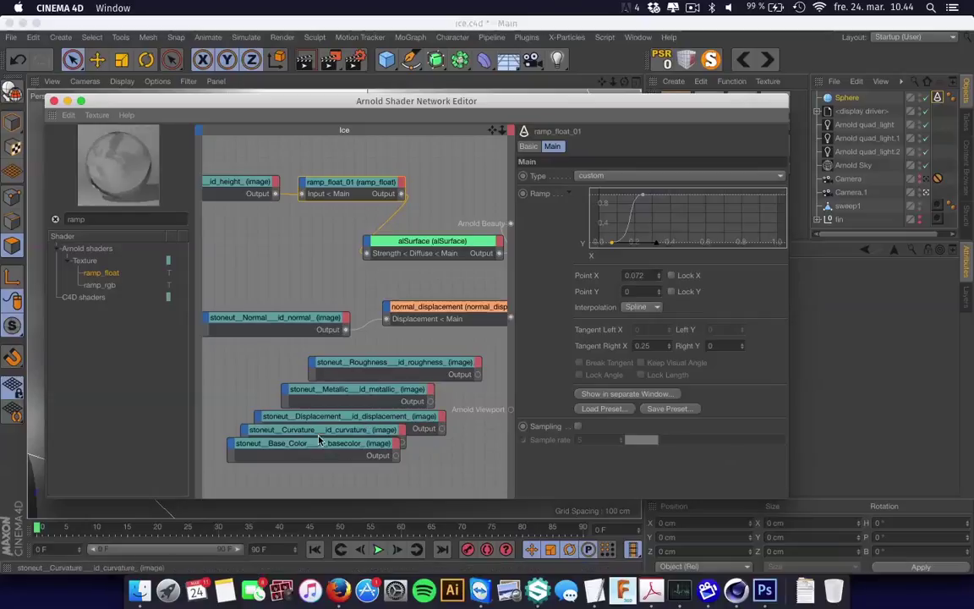
Connect the stoneut Base_Color image to alSurface's diffuse color and reposition the alSurface node
{"action": "left_click_drag", "start_coordinate": [320, 441], "coordinate": [497, 251]}
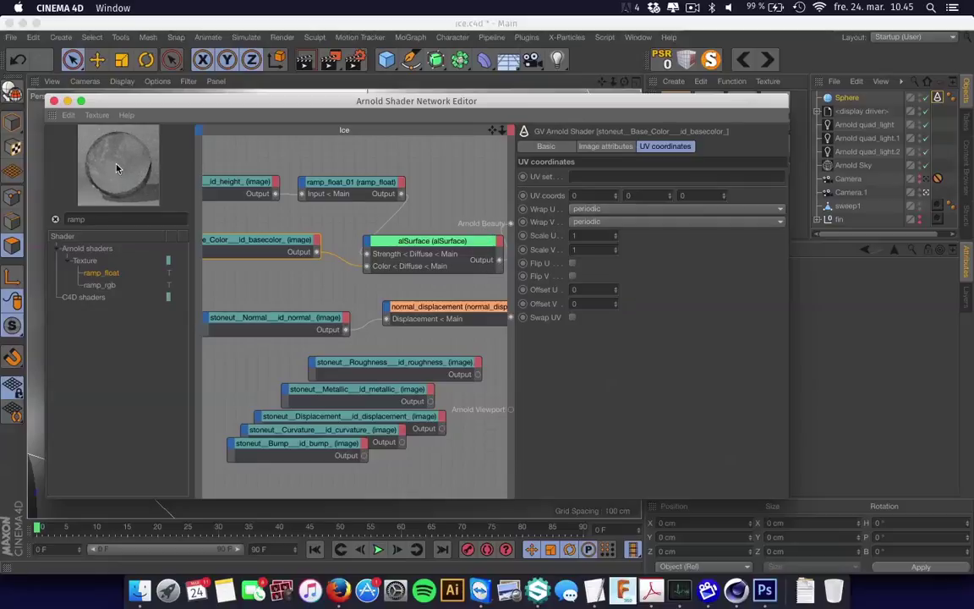
{"action": "scroll", "coordinate": [271, 279], "scroll_direction": "left", "scroll_amount": 3}
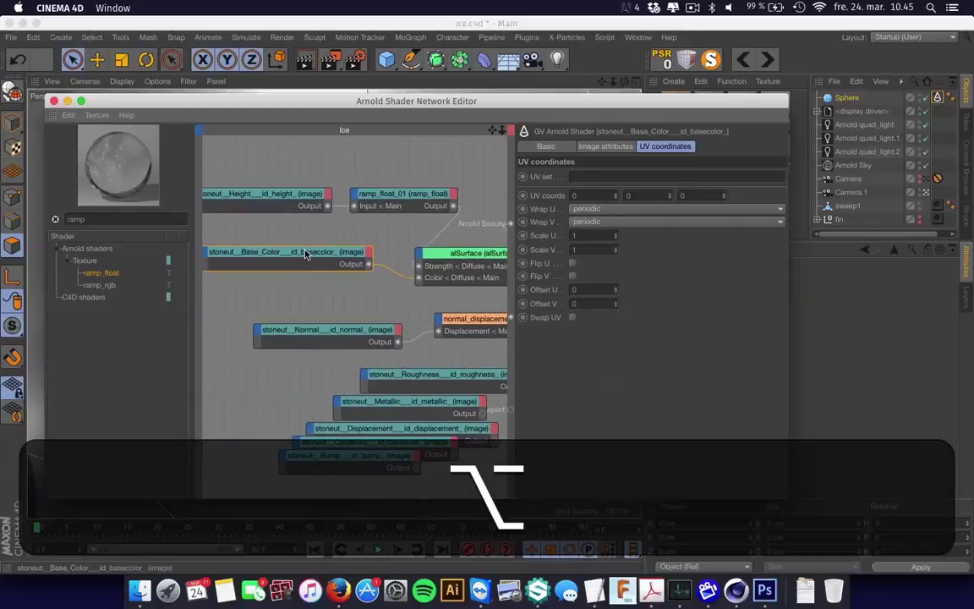
{"action": "left_click_drag", "start_coordinate": [486, 279], "coordinate": [462, 265]}
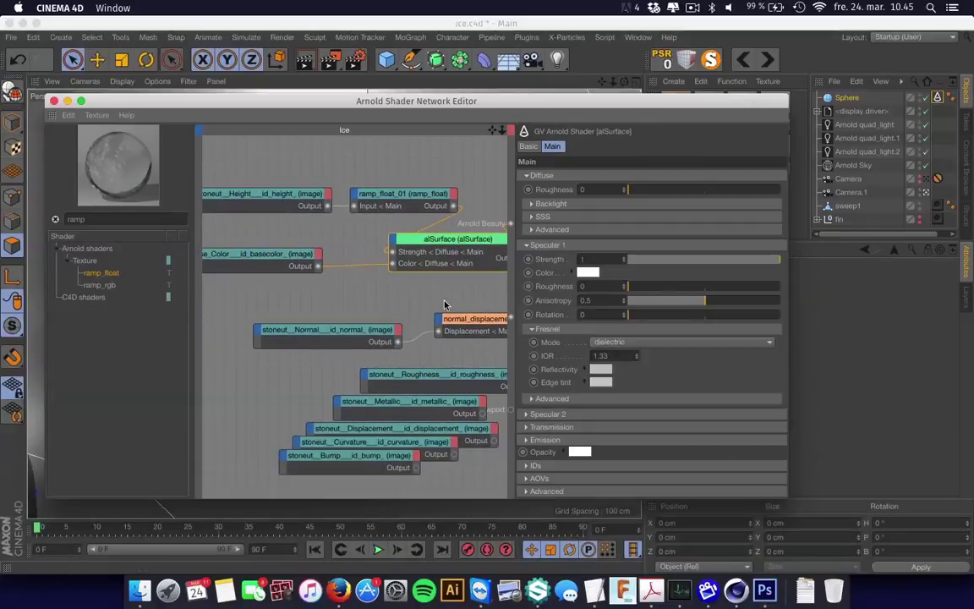
{"action": "scroll", "coordinate": [460, 301], "scroll_direction": "right", "scroll_amount": 3}
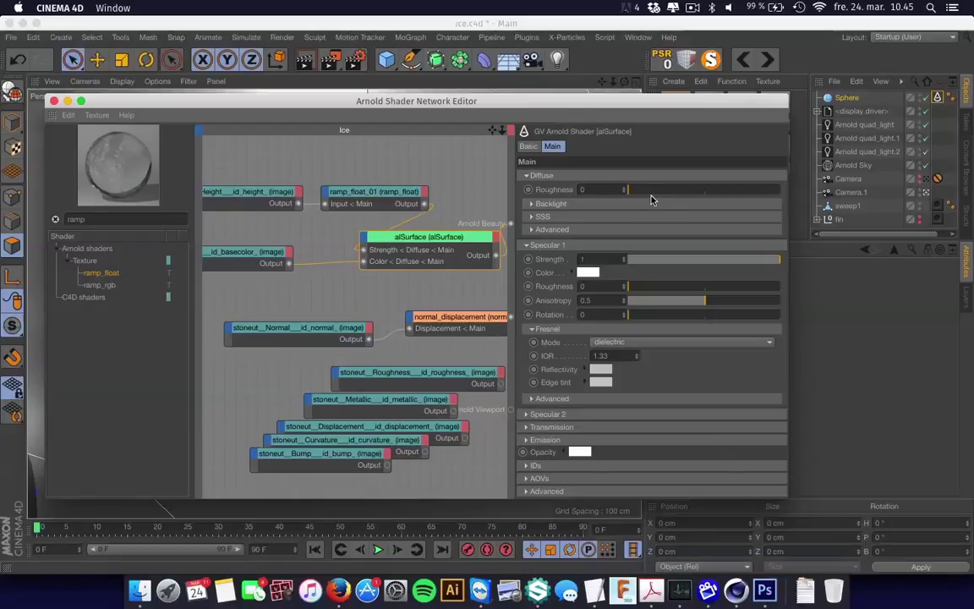
Set alSurface's diffuse roughness to 0.5 and briefly review its SSS settings
{"action": "left_click_drag", "start_coordinate": [644, 195], "coordinate": [706, 195]}
{"action": "left_click", "coordinate": [532, 217]}
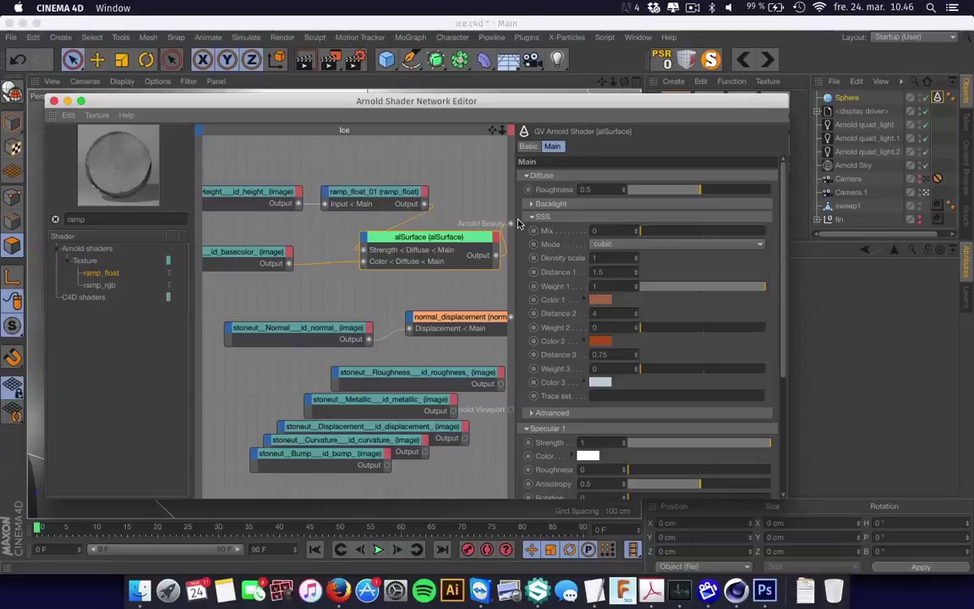
{"action": "key", "text": "super+Tab"}
{"action": "left_click", "coordinate": [532, 218]}
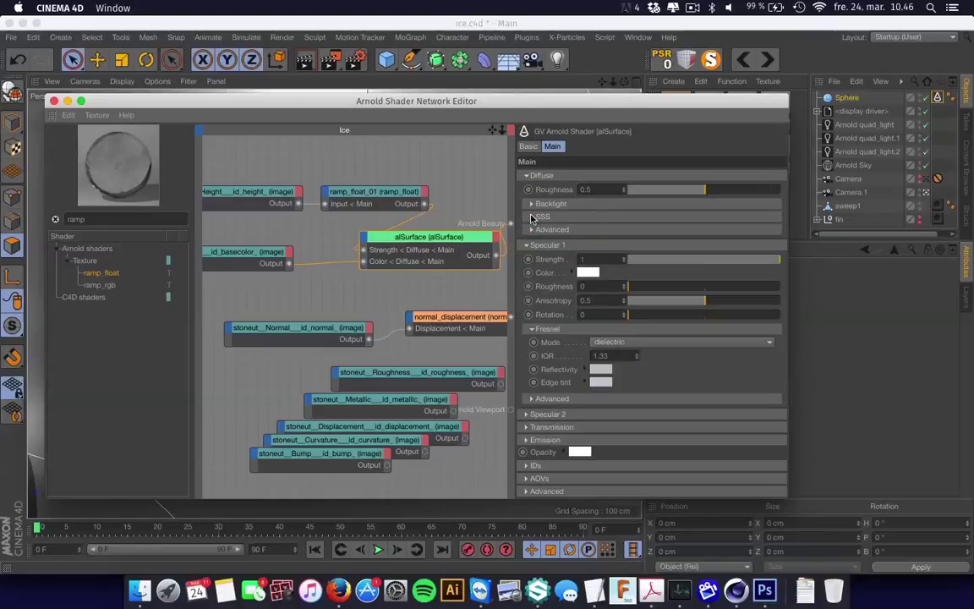
Connect the stoneut Roughness image to both the Specular 1 roughness and the Transmission roughness of alSurface
{"action": "left_click_drag", "start_coordinate": [476, 385], "coordinate": [360, 237]}
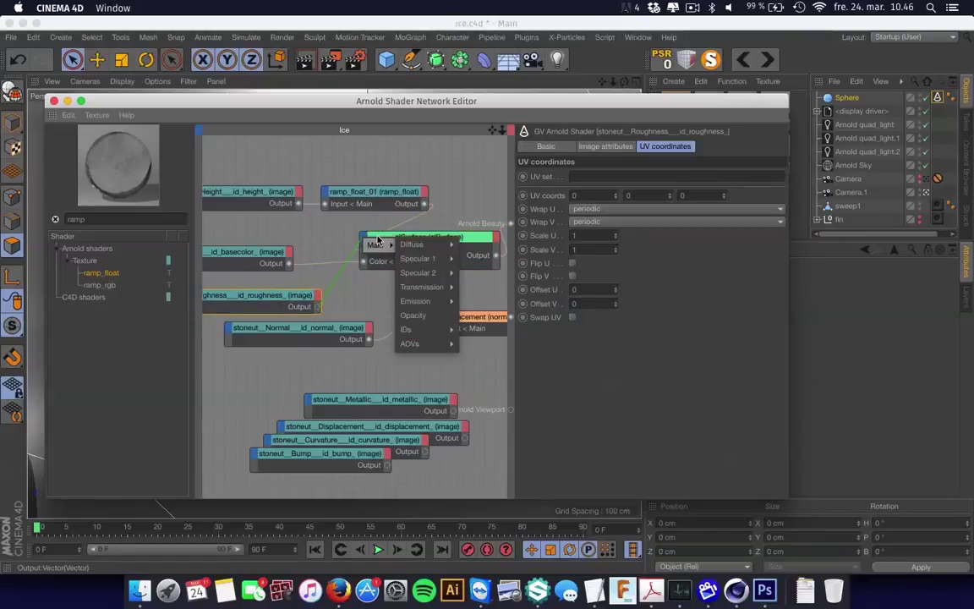
{"action": "mouse_move", "coordinate": [417, 260]}
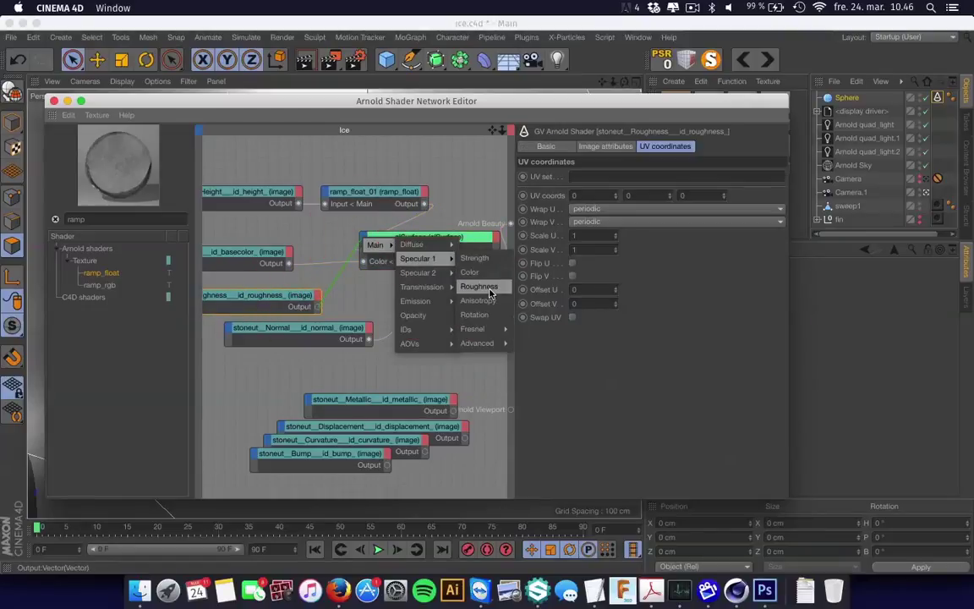
{"action": "left_click", "coordinate": [489, 288]}
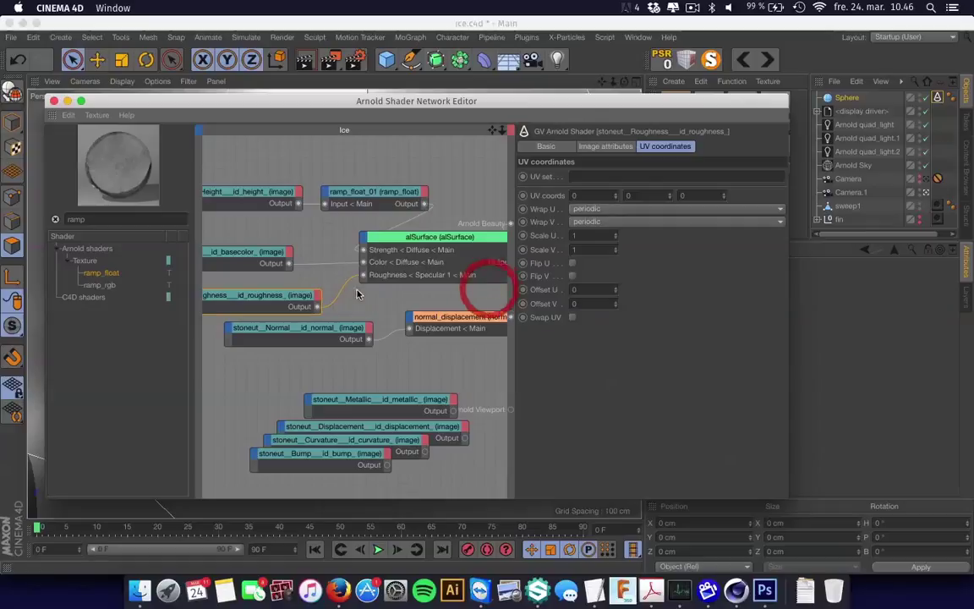
{"action": "left_click", "coordinate": [365, 240]}
{"action": "mouse_move", "coordinate": [427, 288]}
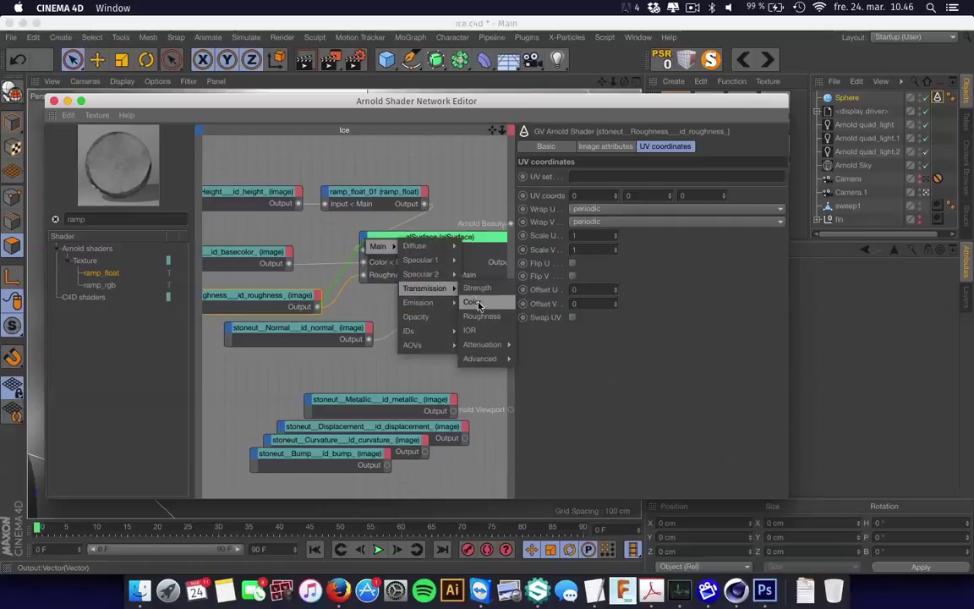
{"action": "left_click", "coordinate": [473, 303]}
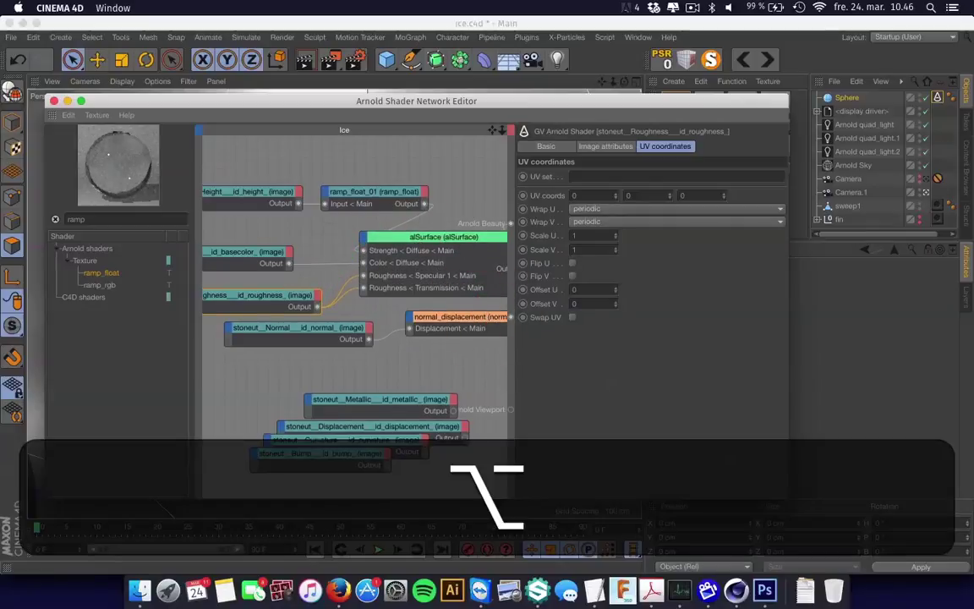
Move the stoneut Normal image and normal_displacement nodes down together to free space below alSurface
{"action": "left_click_drag", "start_coordinate": [423, 272], "coordinate": [420, 269]}
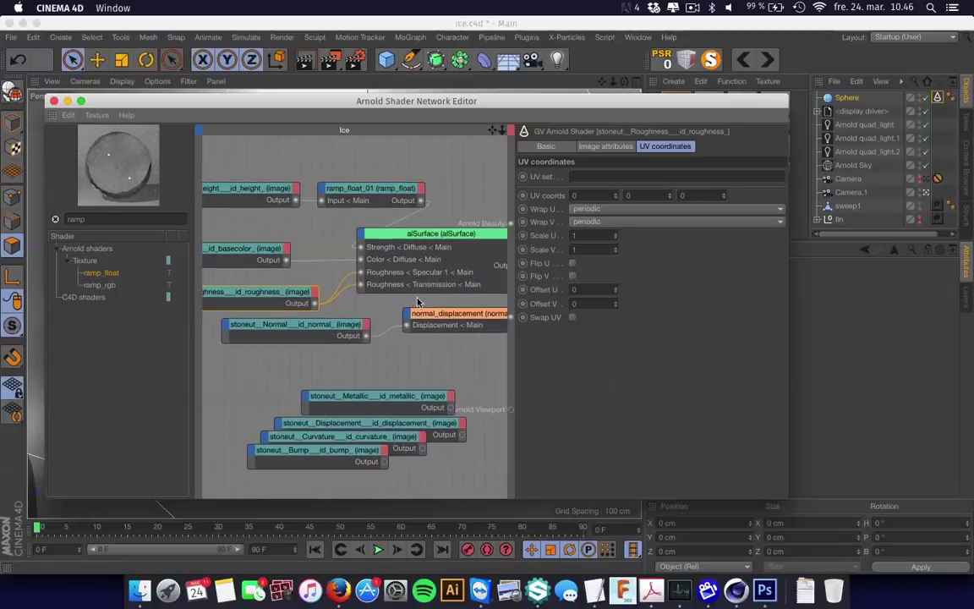
{"action": "left_click_drag", "start_coordinate": [473, 365], "coordinate": [343, 320]}
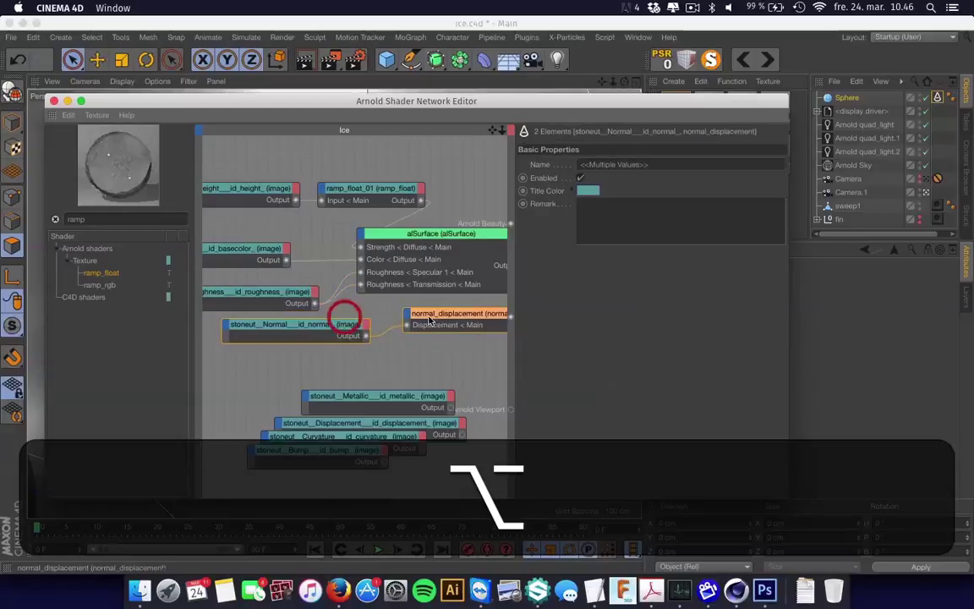
{"action": "left_click_drag", "start_coordinate": [407, 330], "coordinate": [357, 369]}
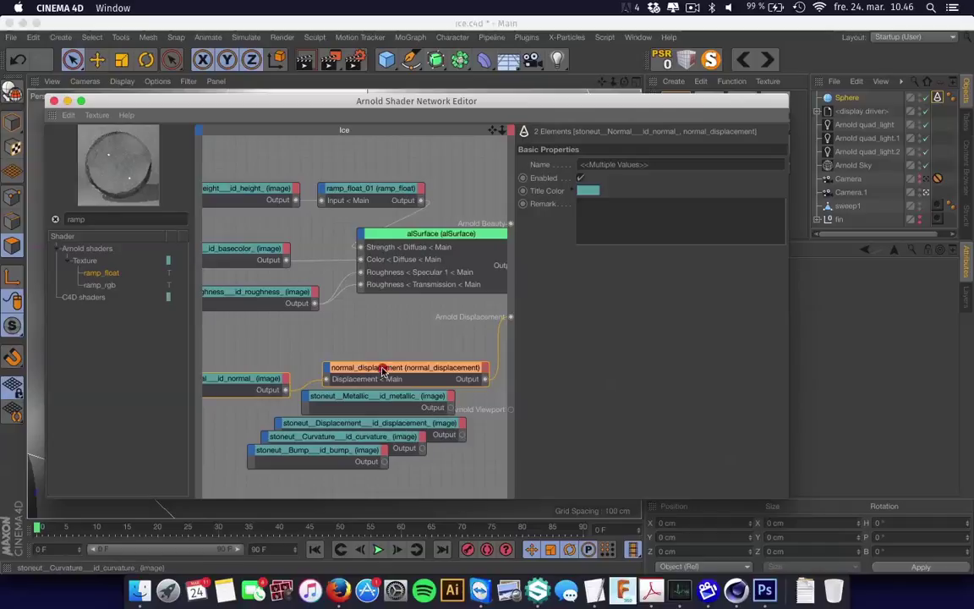
Connect the stoneut Curvature image to Arnold Beauty as a preview, and delete the Curvature node
{"action": "left_click_drag", "start_coordinate": [401, 440], "coordinate": [512, 224]}
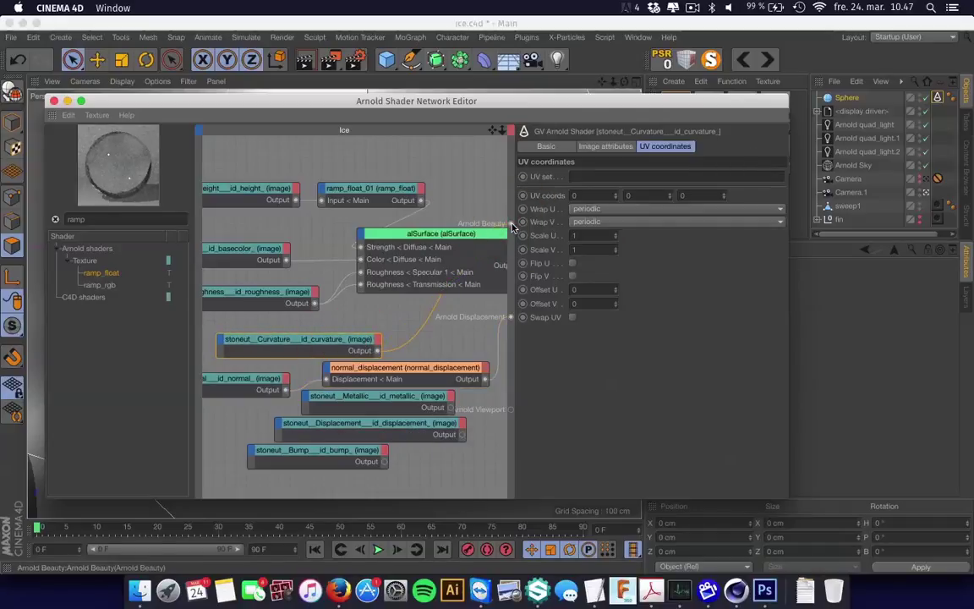
{"action": "left_click", "coordinate": [289, 342]}
{"action": "key", "text": "BackSpace"}
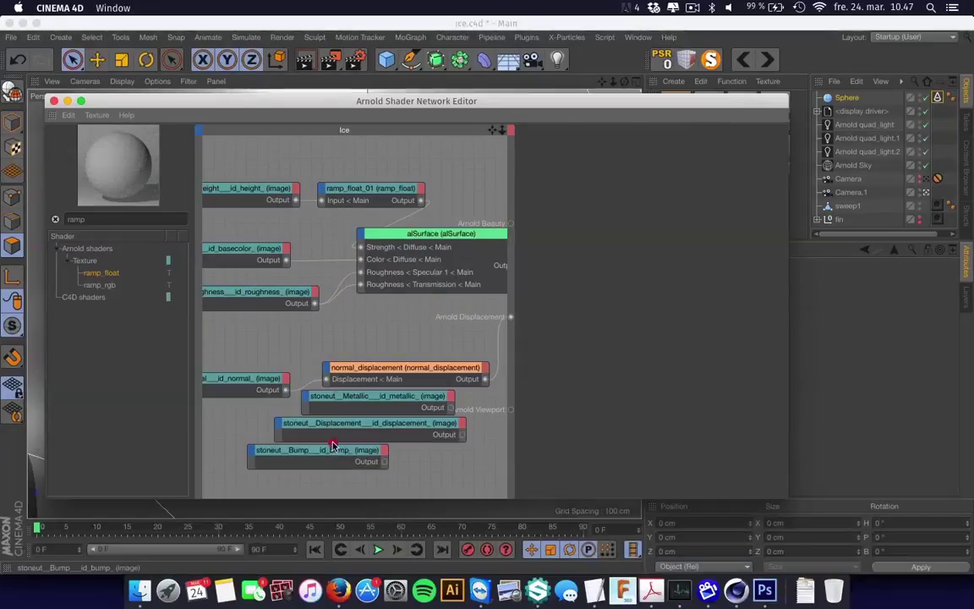
Connect the stoneut Bump image to Arnold Beauty to preview it, and select the Bump node
{"action": "left_click_drag", "start_coordinate": [385, 464], "coordinate": [505, 236]}
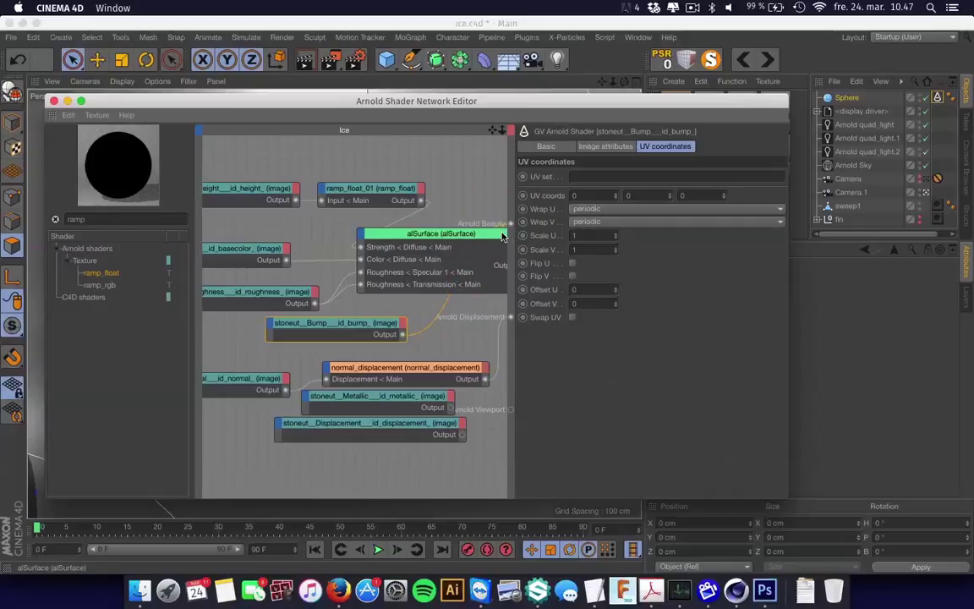
{"action": "left_click", "coordinate": [348, 323]}
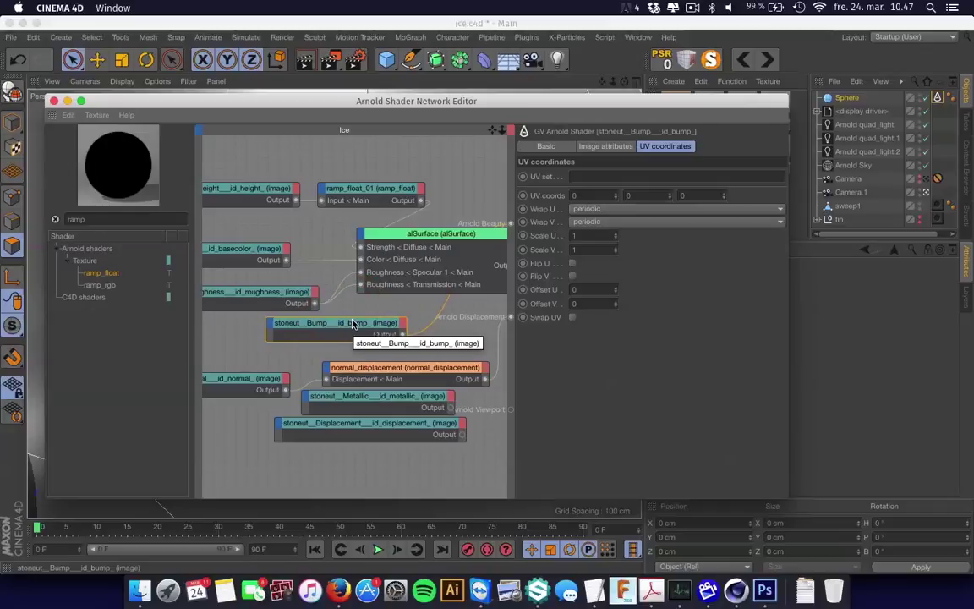
{"action": "left_click", "coordinate": [348, 323]}
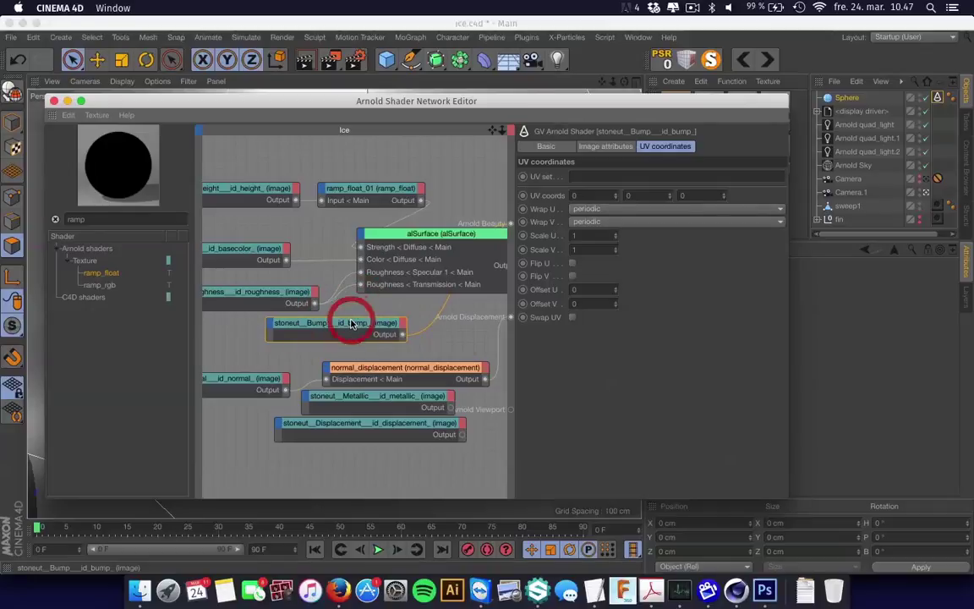
Delete the stoneut Bump node and connect the stoneut Displacement image to Arnold Beauty to preview it
{"action": "key", "text": "BackSpace"}
{"action": "left_click", "coordinate": [362, 423]}
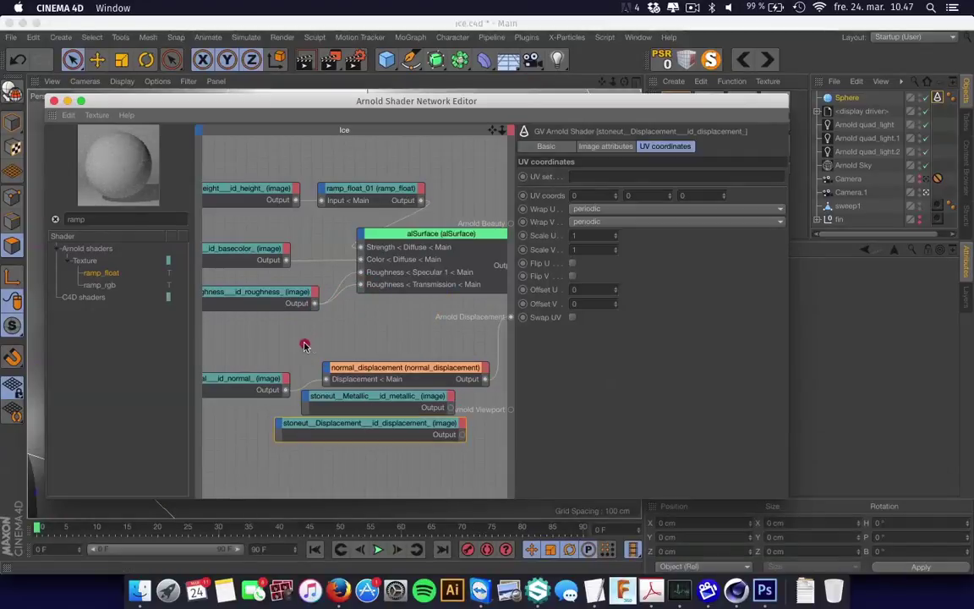
{"action": "left_click_drag", "start_coordinate": [361, 423], "coordinate": [510, 222]}
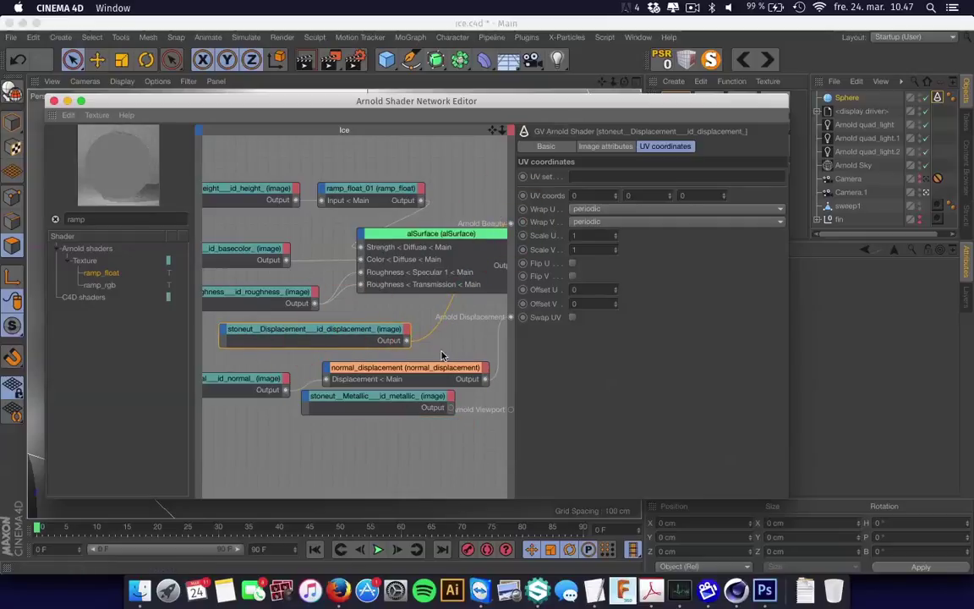
Delete the stoneut Displacement node, and move the stoneut Metallic image below alSurface and connect it to Arnold Beauty as a preview
{"action": "left_click", "coordinate": [286, 339]}
{"action": "key", "text": "BackSpace"}
{"action": "left_click_drag", "start_coordinate": [356, 405], "coordinate": [291, 341]}
{"action": "left_click_drag", "start_coordinate": [383, 345], "coordinate": [494, 243]}
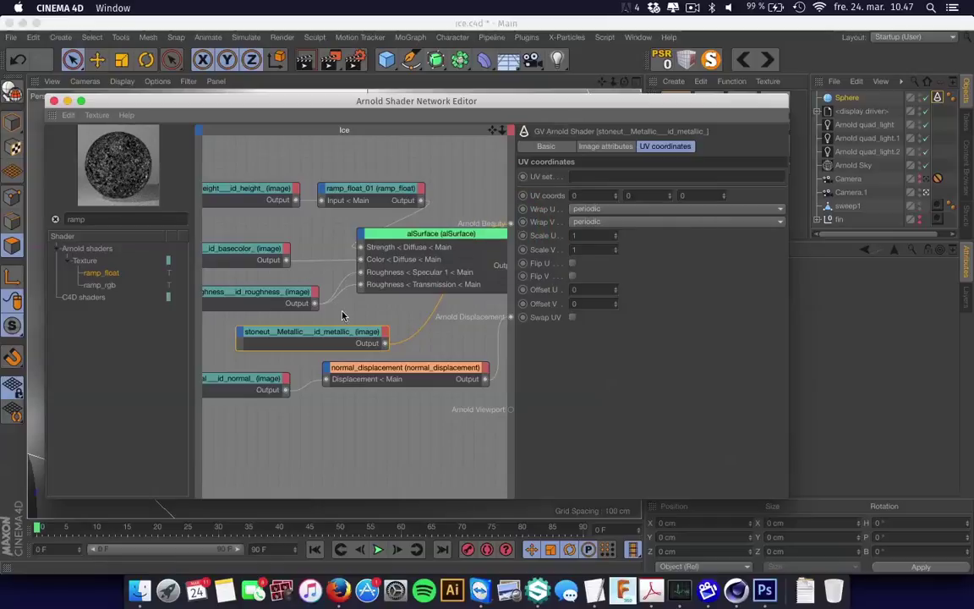
Connect the stoneut Metallic image to the Specular 1 strength of alSurface
{"action": "left_click", "coordinate": [414, 242]}
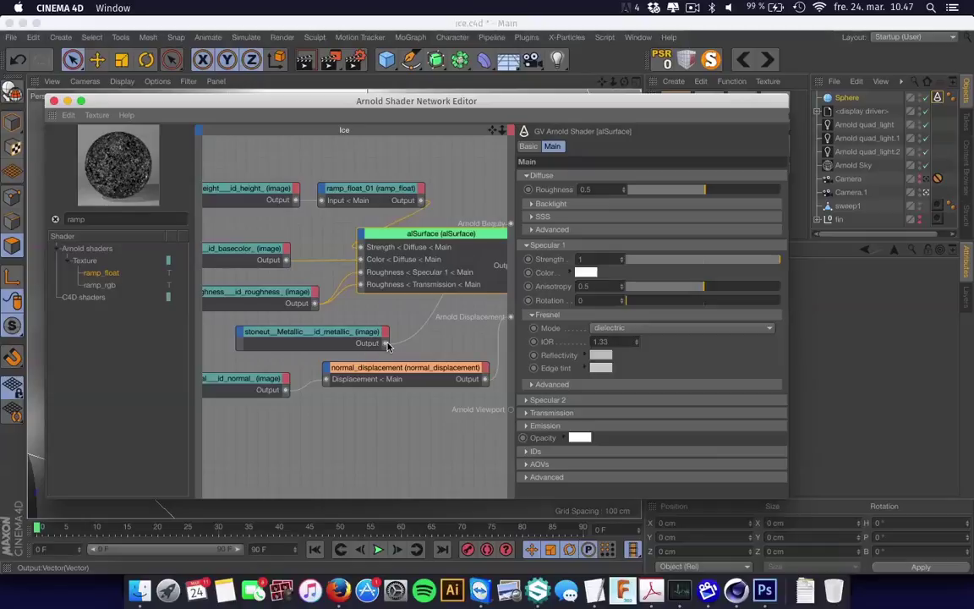
{"action": "left_click", "coordinate": [362, 236]}
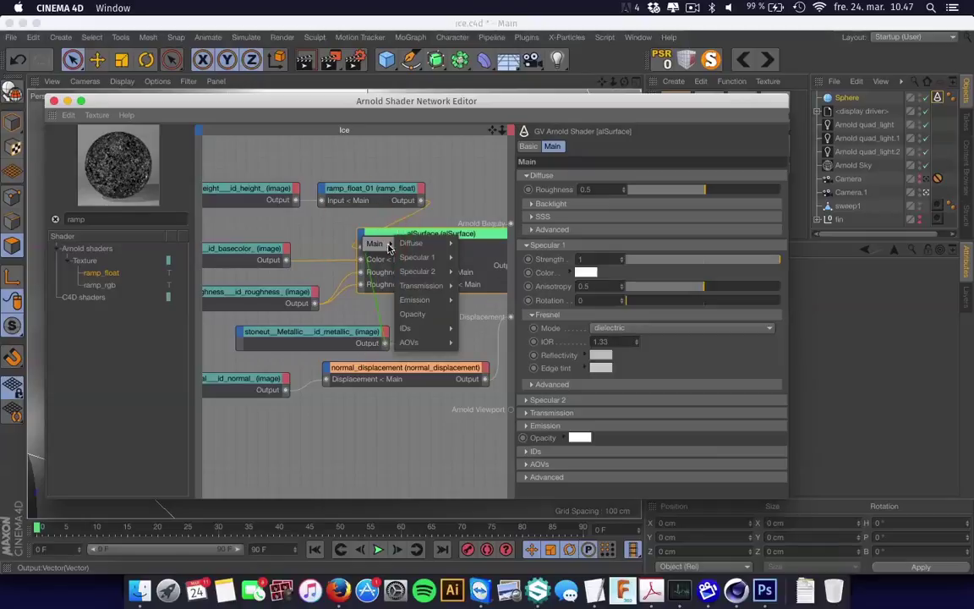
{"action": "mouse_move", "coordinate": [424, 259]}
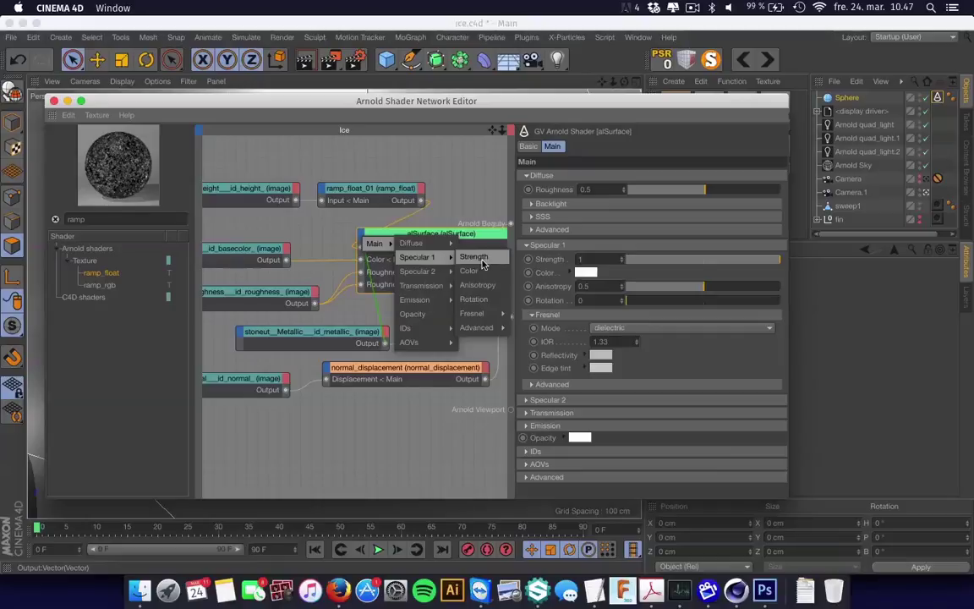
{"action": "left_click", "coordinate": [478, 261]}
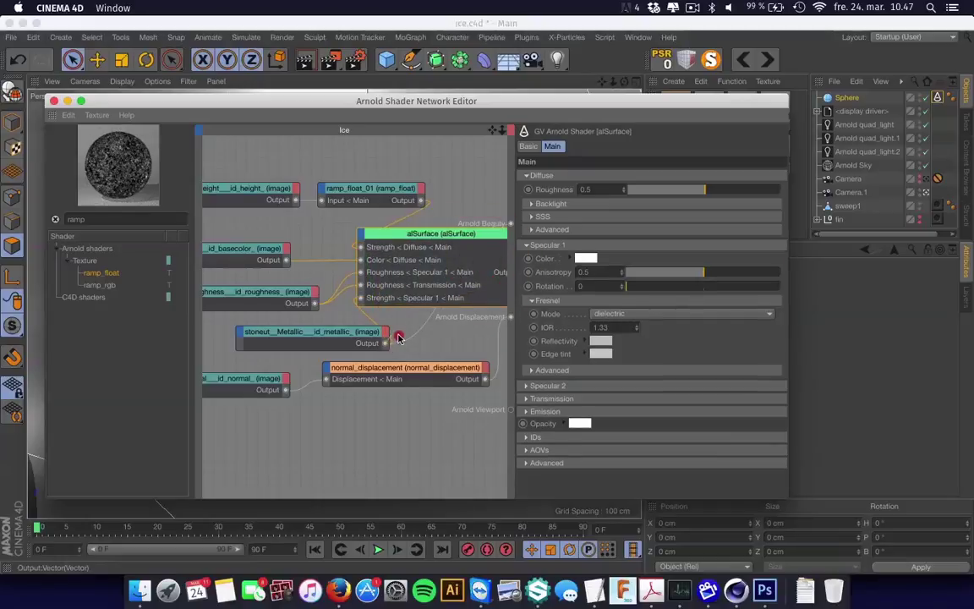
Move the Metallic image away from alSurface and feed its output into the Passthrough of a new uv_transform node
{"action": "left_click_drag", "start_coordinate": [391, 345], "coordinate": [229, 328]}
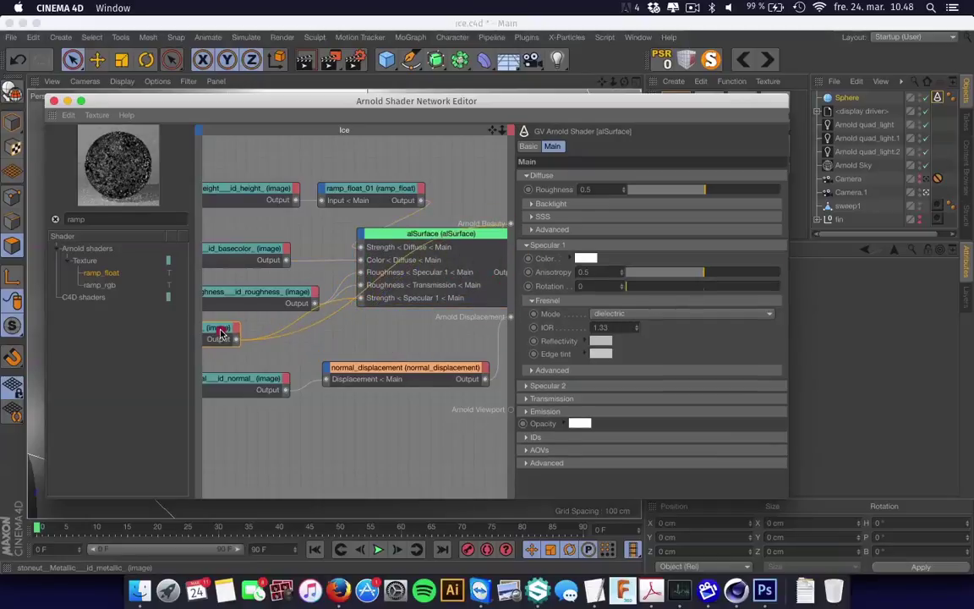
{"action": "left_click", "coordinate": [55, 219]}
{"action": "type", "text": "uv"}
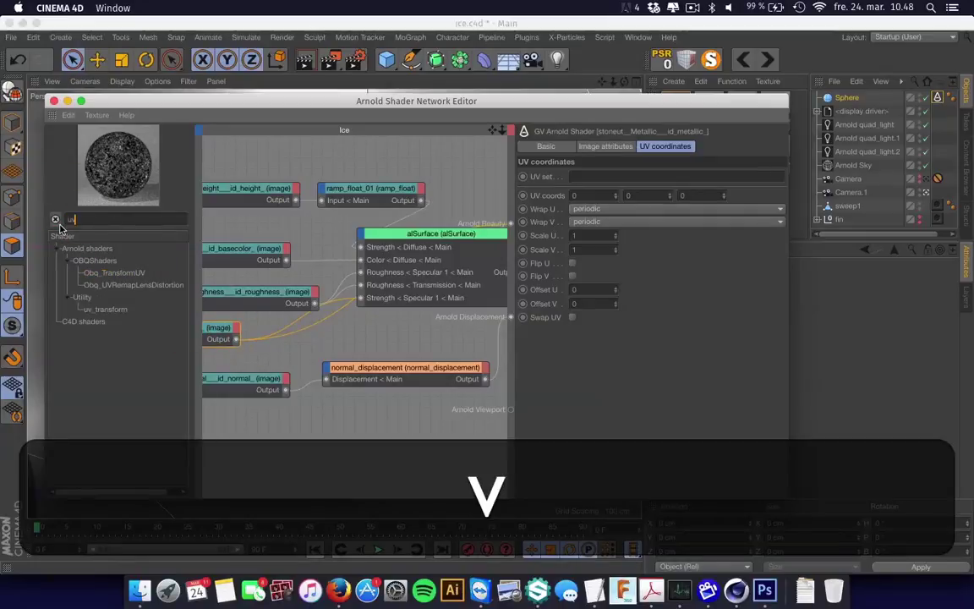
{"action": "left_click", "coordinate": [111, 310]}
{"action": "left_click_drag", "start_coordinate": [313, 352], "coordinate": [312, 350]}
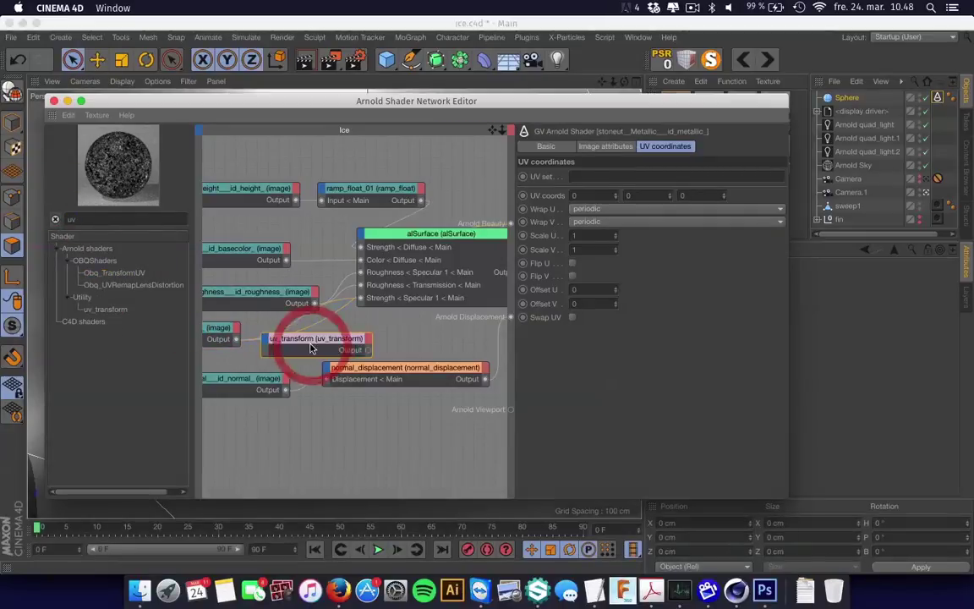
{"action": "left_click", "coordinate": [264, 342]}
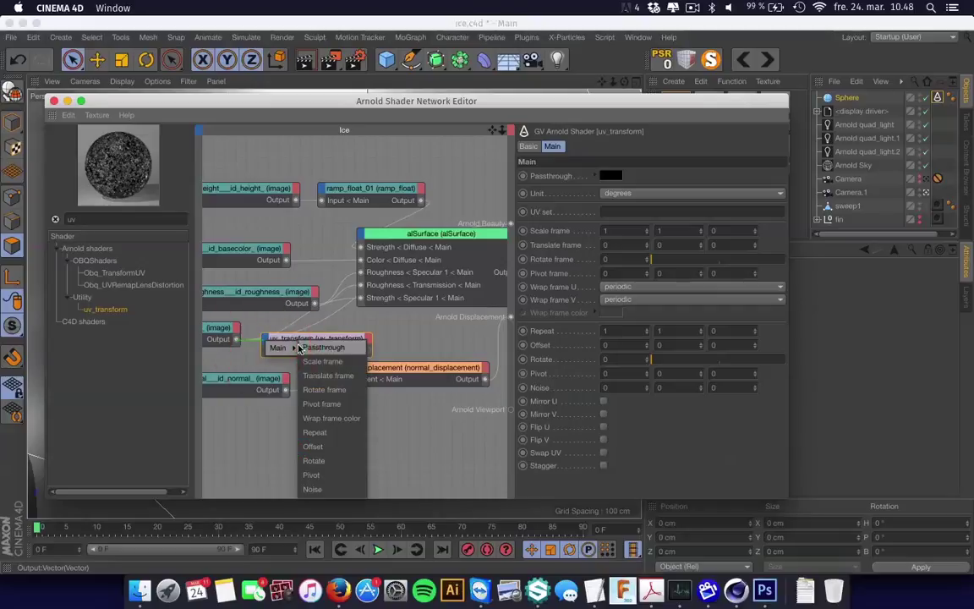
{"action": "left_click", "coordinate": [325, 348]}
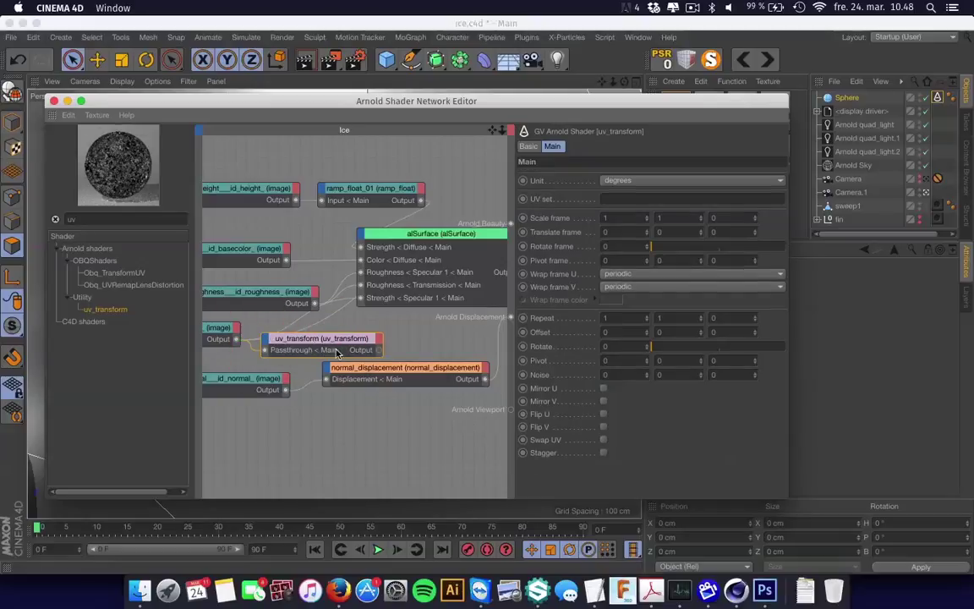
Connect the uv_transform output to the Transmission strength of alSurface
{"action": "left_click_drag", "start_coordinate": [378, 250], "coordinate": [367, 240]}
{"action": "mouse_move", "coordinate": [428, 286]}
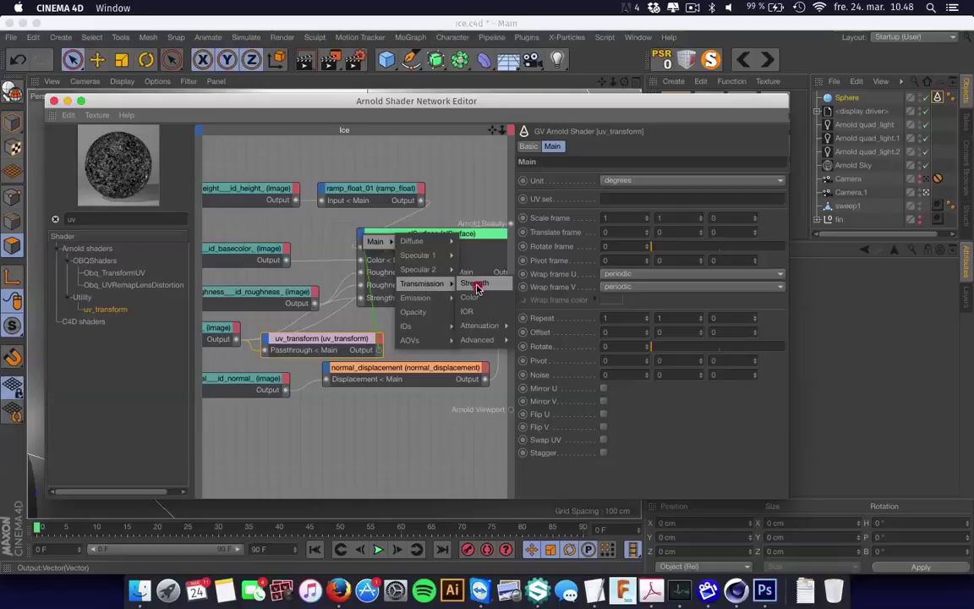
{"action": "left_click", "coordinate": [470, 285]}
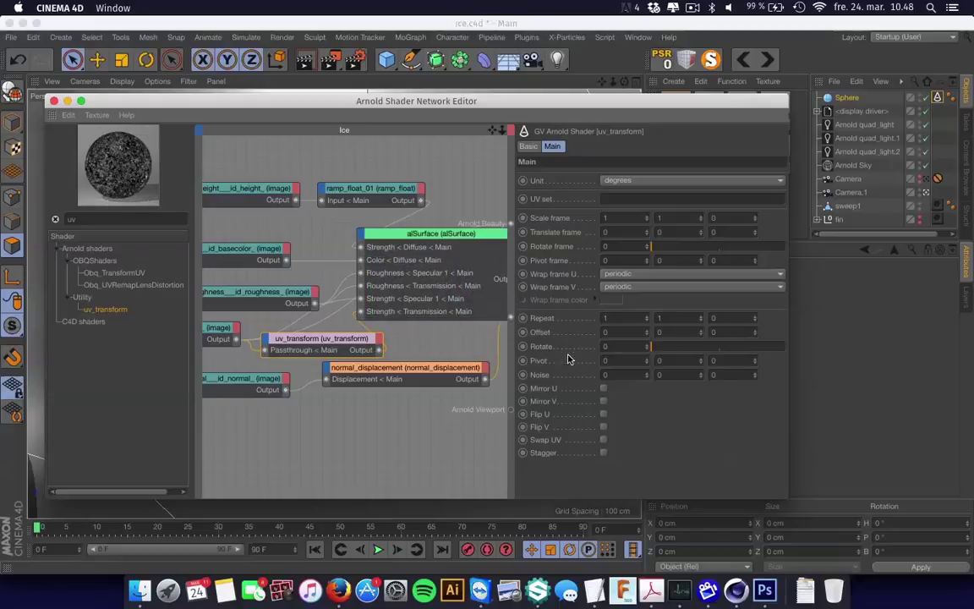
Preview the uv_transform through Arnold Beauty and set its Rotate value to 105 degrees
{"action": "left_click", "coordinate": [702, 347]}
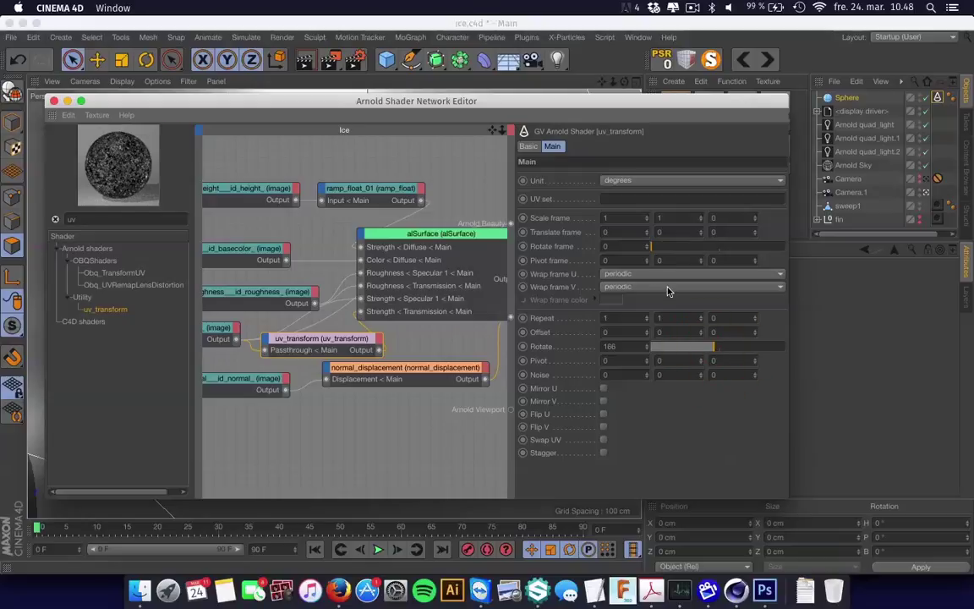
{"action": "left_click_drag", "start_coordinate": [473, 336], "coordinate": [380, 333]}
{"action": "left_click_drag", "start_coordinate": [285, 346], "coordinate": [510, 227]}
{"action": "left_click", "coordinate": [685, 348]}
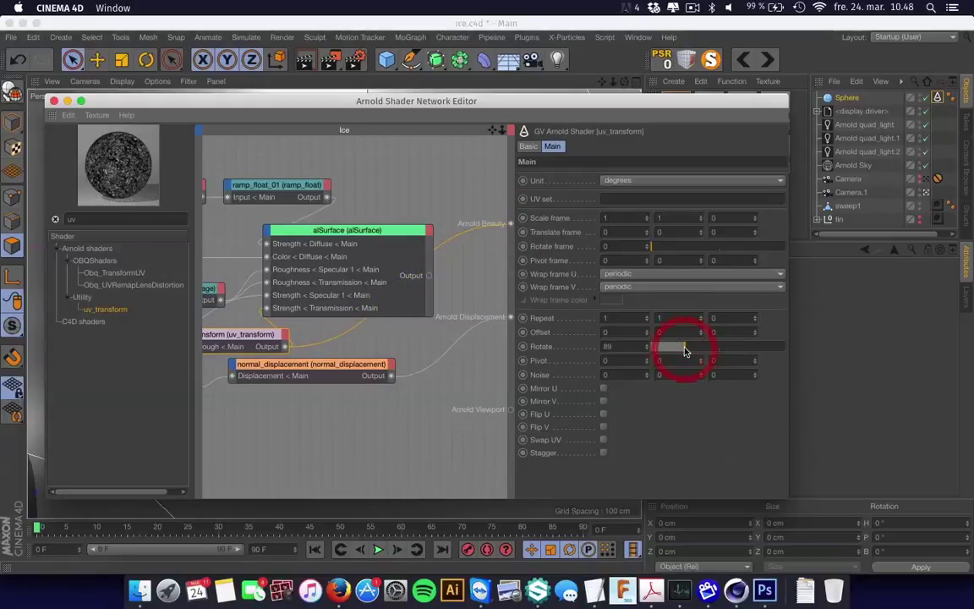
{"action": "left_click", "coordinate": [700, 347]}
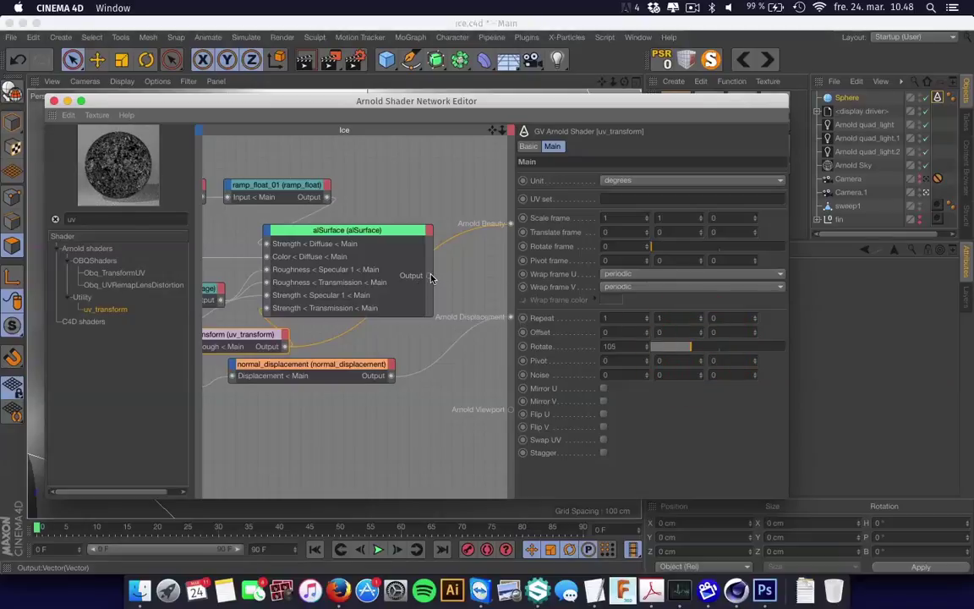
Reconnect alSurface to Arnold Beauty, and move the Metallic and uv_transform nodes together away from alSurface to make room
{"action": "left_click_drag", "start_coordinate": [345, 348], "coordinate": [403, 326]}
{"action": "left_click_drag", "start_coordinate": [387, 273], "coordinate": [510, 224]}
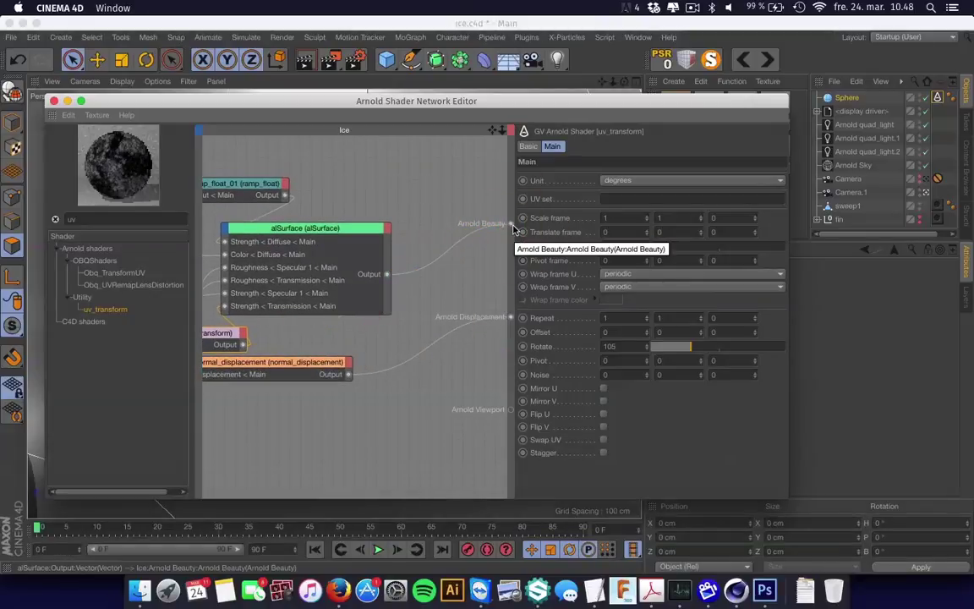
{"action": "left_click_drag", "start_coordinate": [390, 293], "coordinate": [472, 311]}
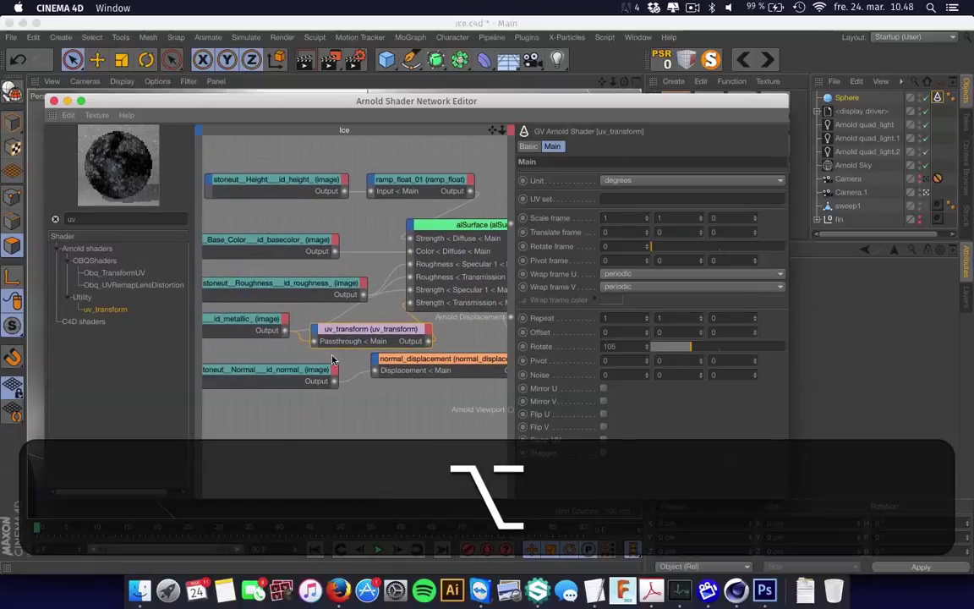
{"action": "left_click_drag", "start_coordinate": [306, 282], "coordinate": [244, 322]}
{"action": "left_click_drag", "start_coordinate": [347, 336], "coordinate": [233, 334]}
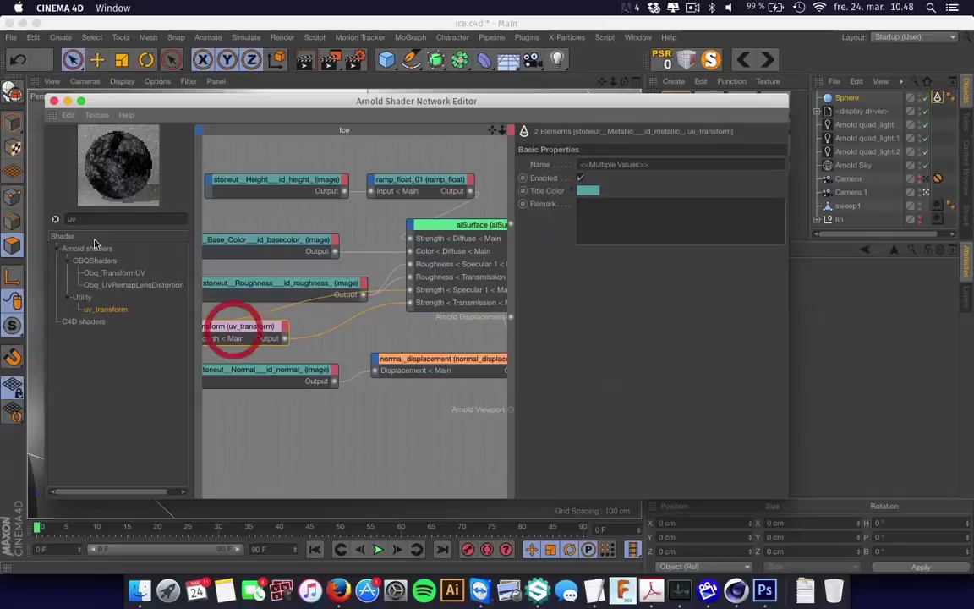
Add a ramp_rgb node beside uv_transform and connect the uv_transform output to its Input
{"action": "left_click_drag", "start_coordinate": [91, 220], "coordinate": [29, 222]}
{"action": "type", "text": "ramp"}
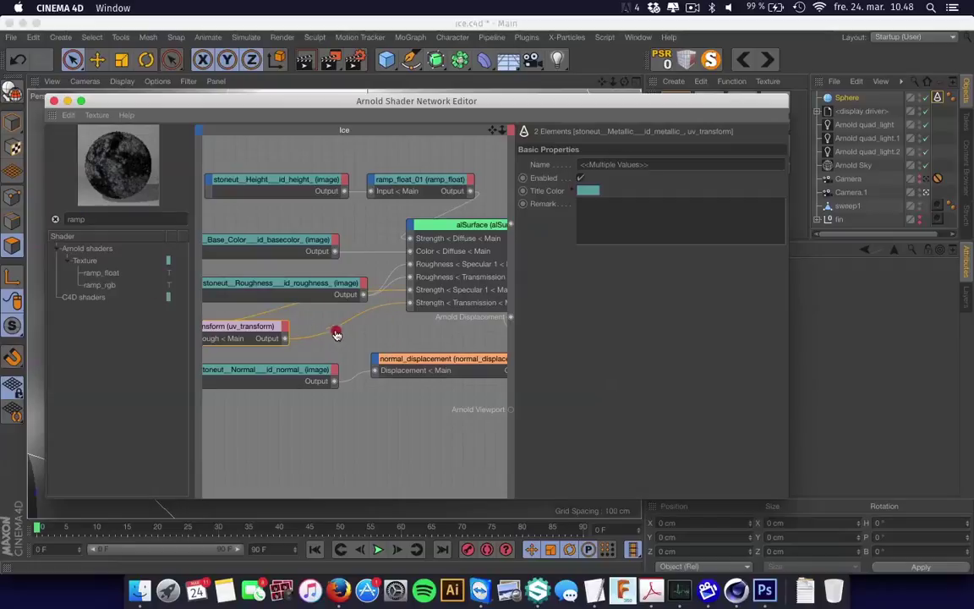
{"action": "left_click_drag", "start_coordinate": [336, 335], "coordinate": [315, 338]}
{"action": "mouse_move", "coordinate": [327, 331]}
{"action": "left_click", "coordinate": [397, 332]}
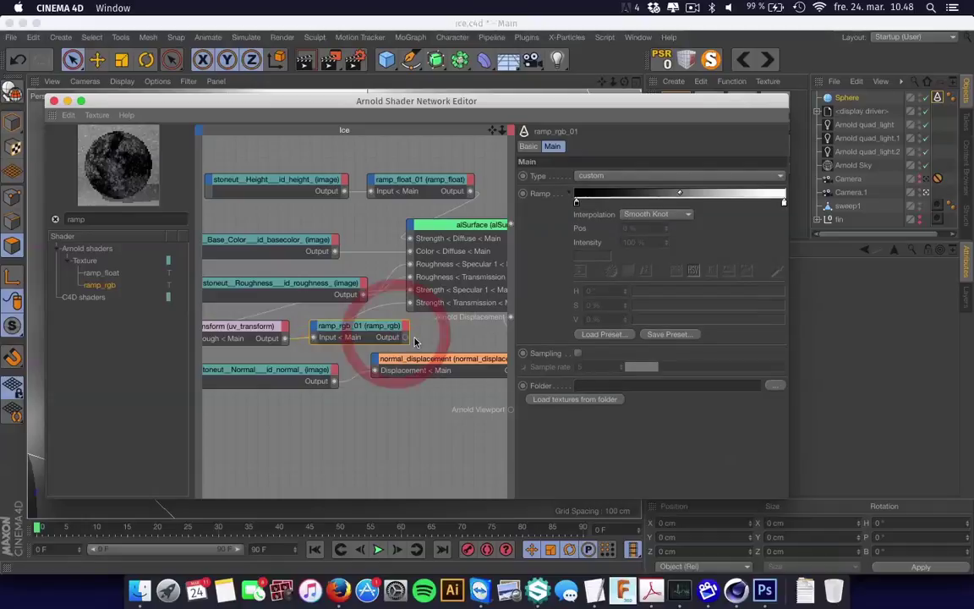
Connect the ramp_rgb output to the Transmission strength of alSurface and move the ramp's white knot to position 2.28 %
{"action": "left_click_drag", "start_coordinate": [411, 306], "coordinate": [410, 304]}
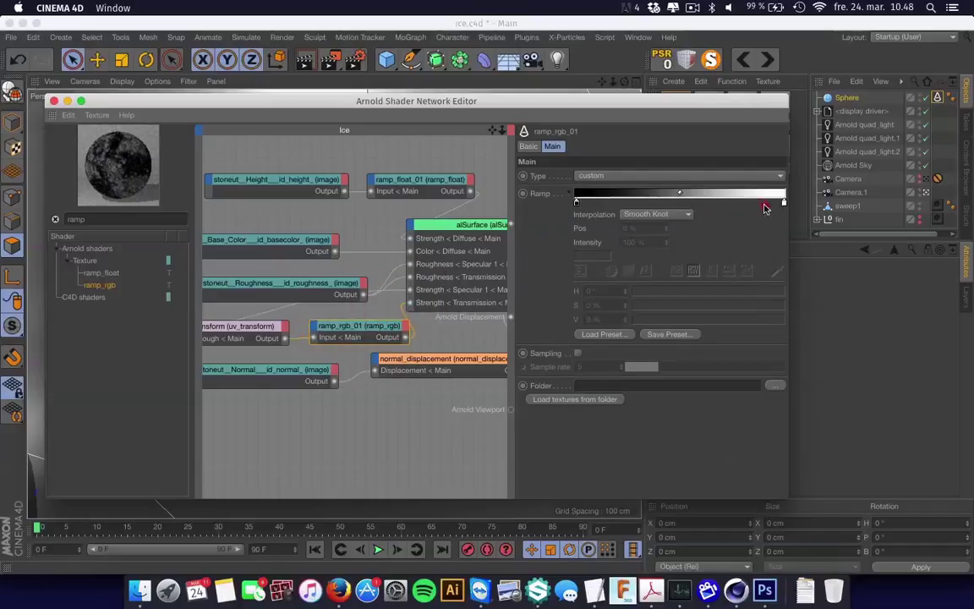
{"action": "left_click_drag", "start_coordinate": [765, 208], "coordinate": [604, 208]}
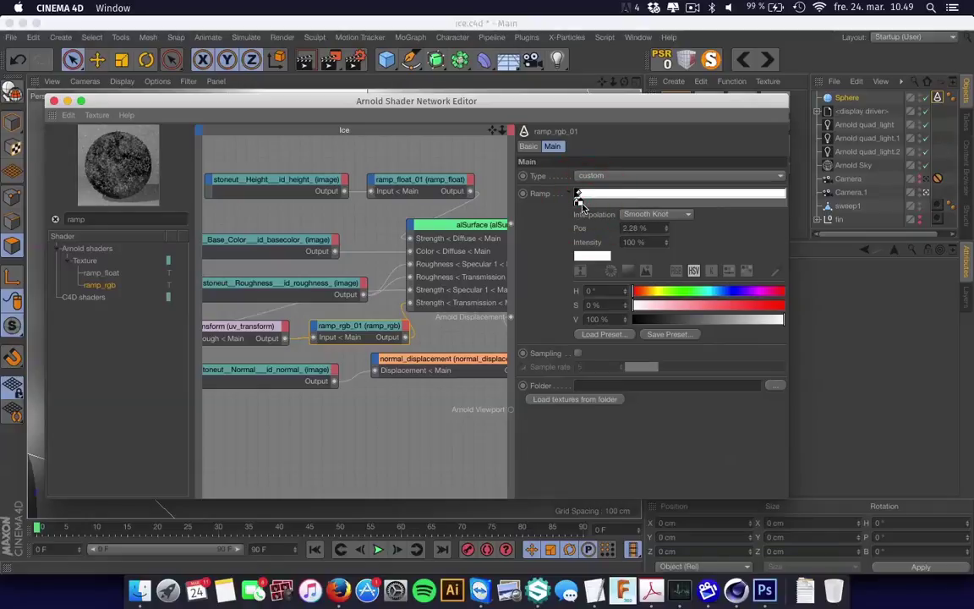
{"action": "left_click", "coordinate": [52, 100]}
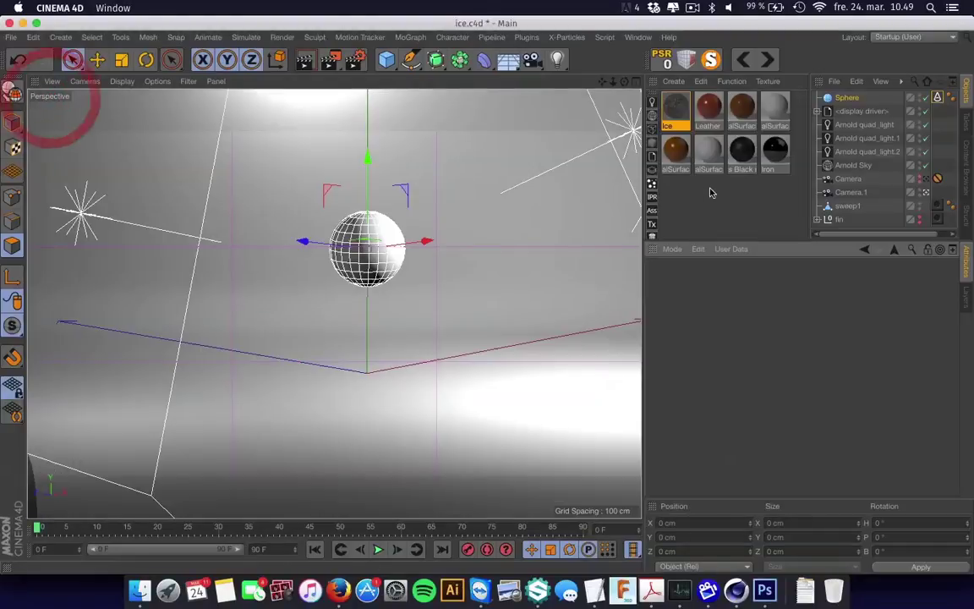
Start the Arnold IPR render of the sphere and review the Sampling and Ray depth values in the Arnold Renderer settings
{"action": "left_click", "coordinate": [833, 100]}
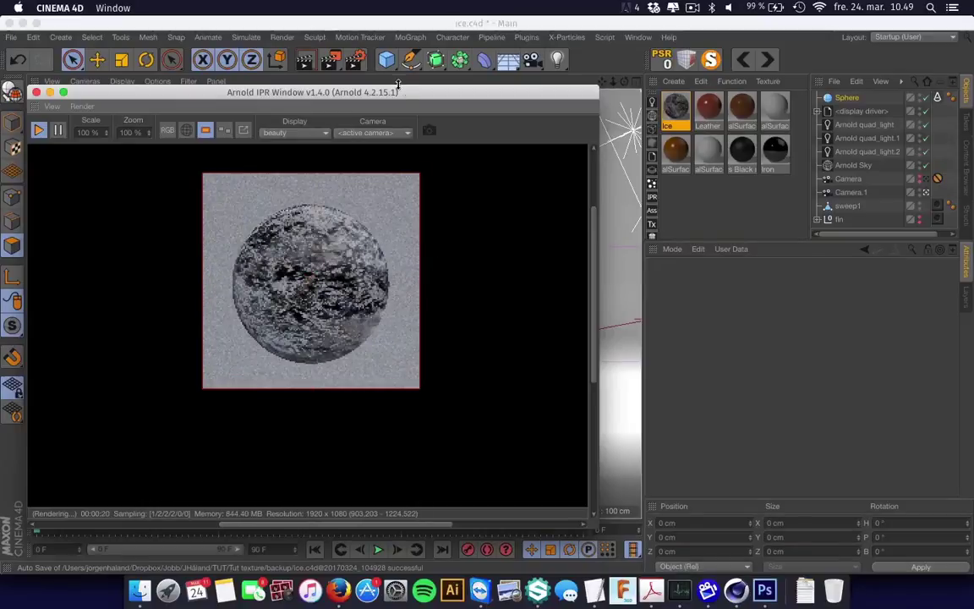
{"action": "left_click", "coordinate": [356, 63]}
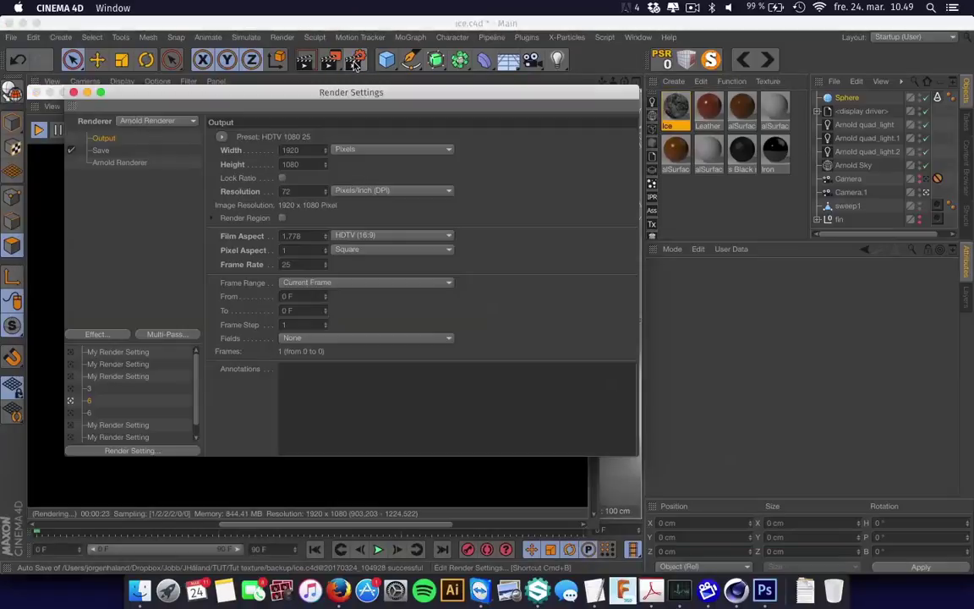
{"action": "left_click", "coordinate": [121, 164]}
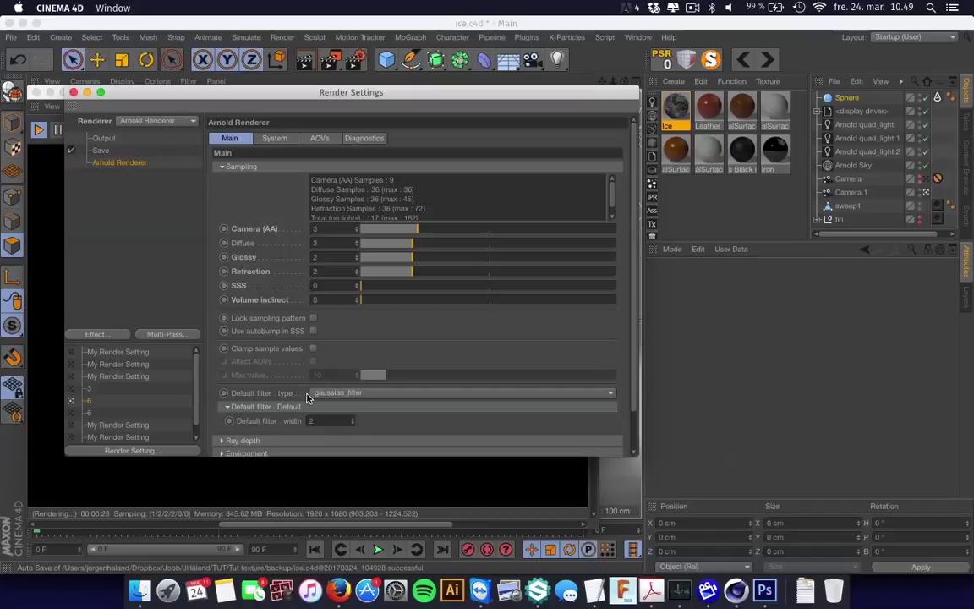
{"action": "left_click", "coordinate": [222, 440]}
{"action": "scroll", "coordinate": [221, 389], "scroll_direction": "down", "scroll_amount": 4}
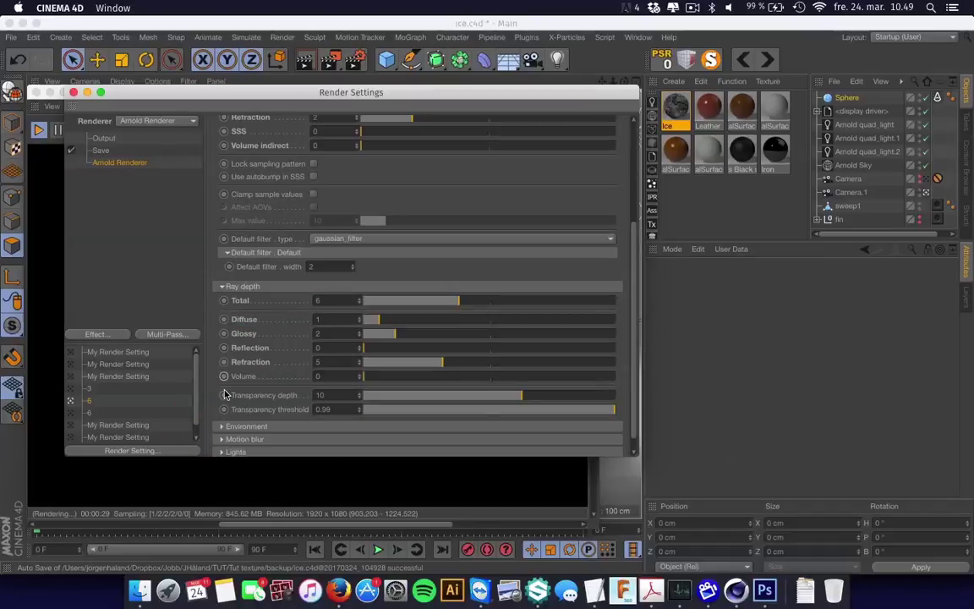
{"action": "scroll", "coordinate": [423, 367], "scroll_direction": "up", "scroll_amount": 8}
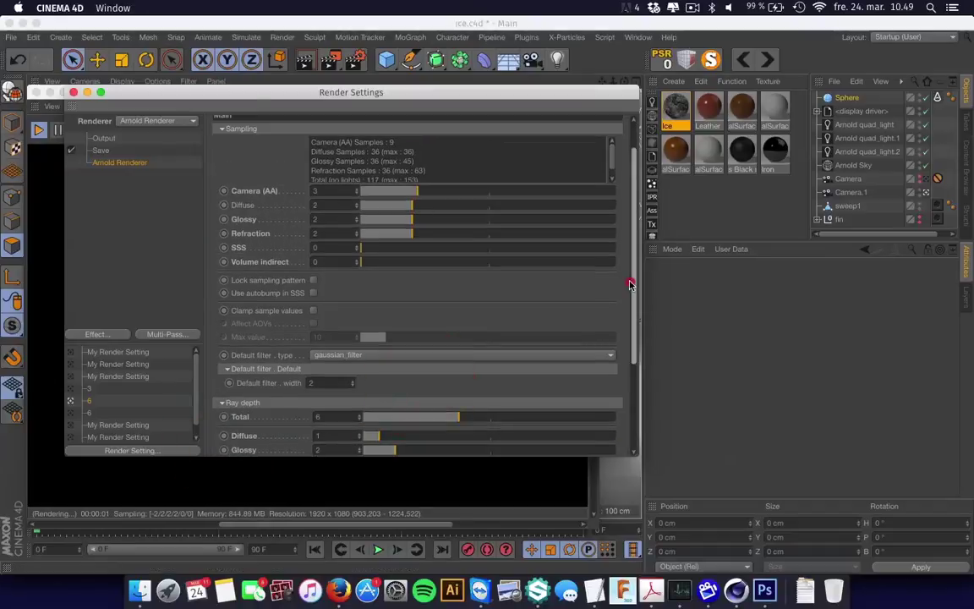
{"action": "left_click", "coordinate": [633, 269]}
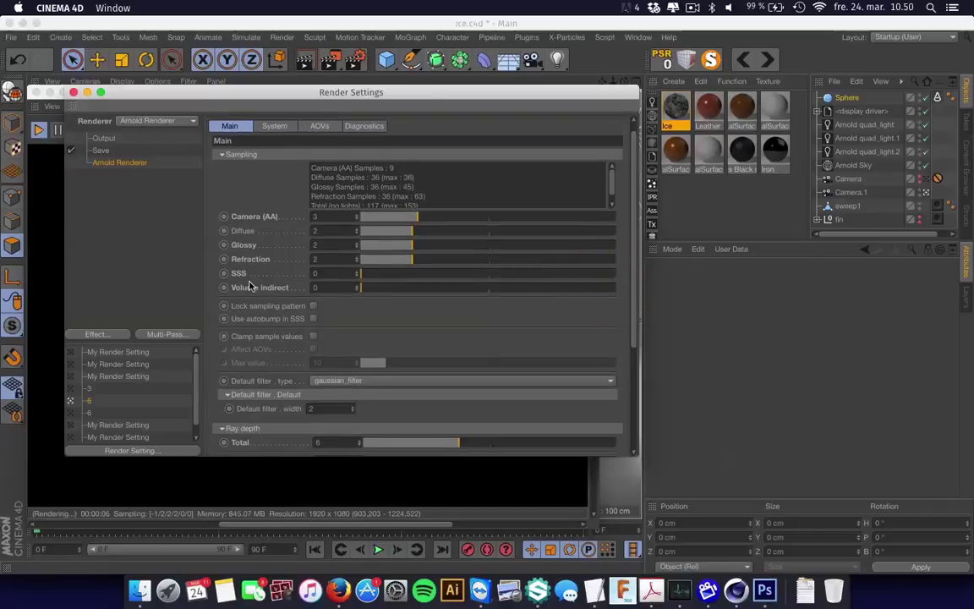
{"action": "left_click", "coordinate": [74, 92]}
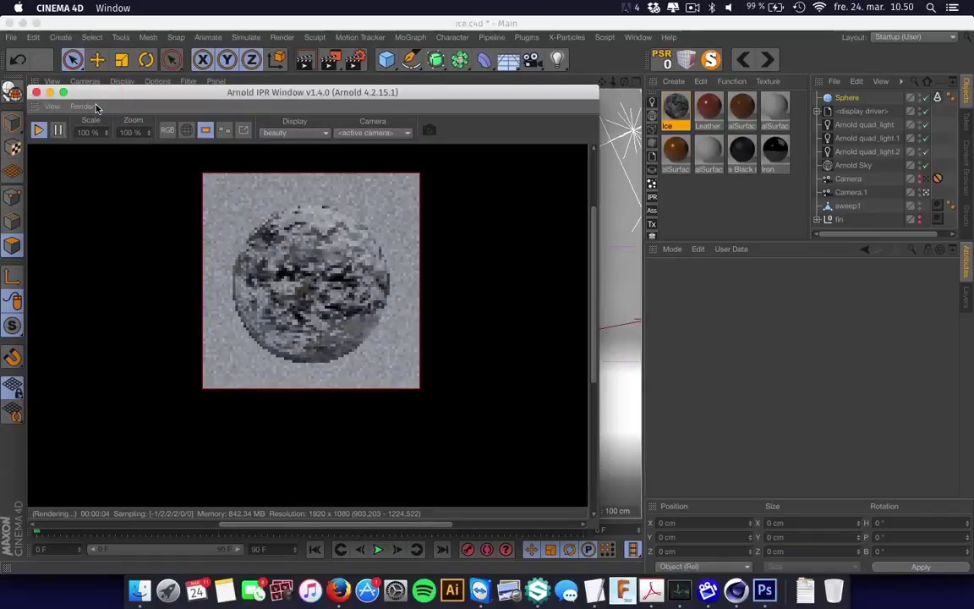
Open the Ice material's shader network and move the editor window clear of the IPR render
{"action": "mouse_move", "coordinate": [262, 254]}
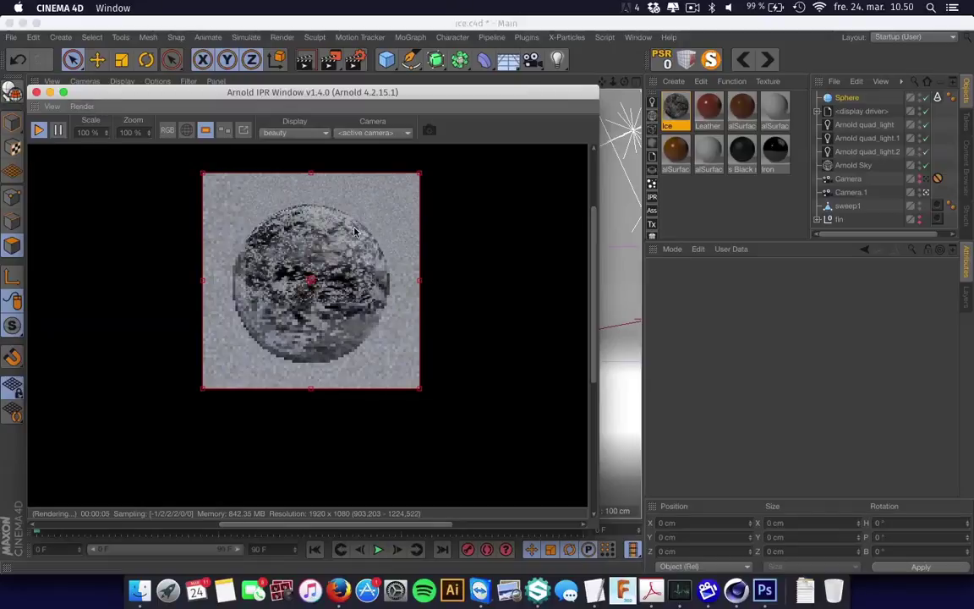
{"action": "left_click", "coordinate": [676, 107]}
{"action": "left_click", "coordinate": [704, 394]}
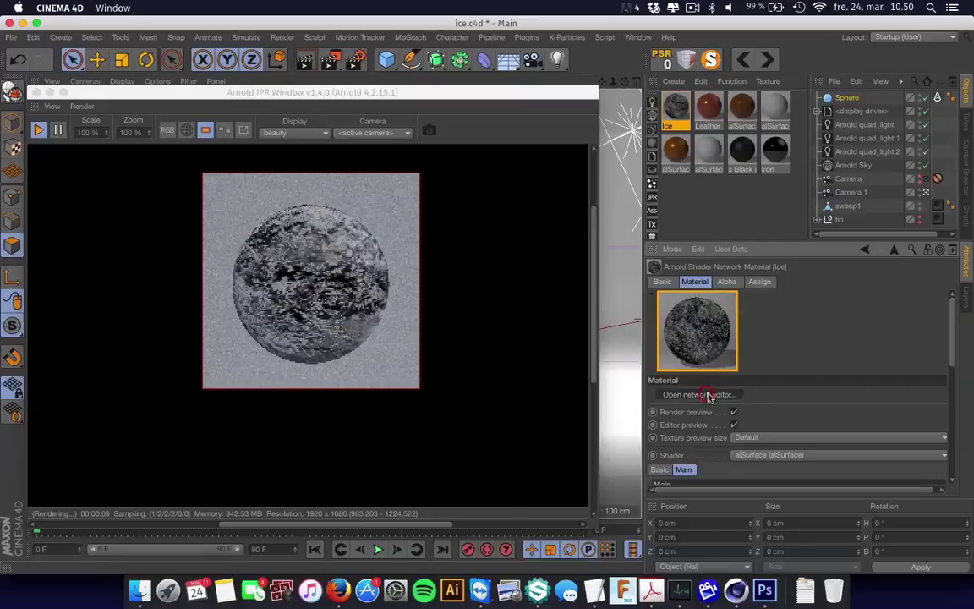
{"action": "left_click_drag", "start_coordinate": [341, 100], "coordinate": [735, 248]}
{"action": "left_click", "coordinate": [796, 459]}
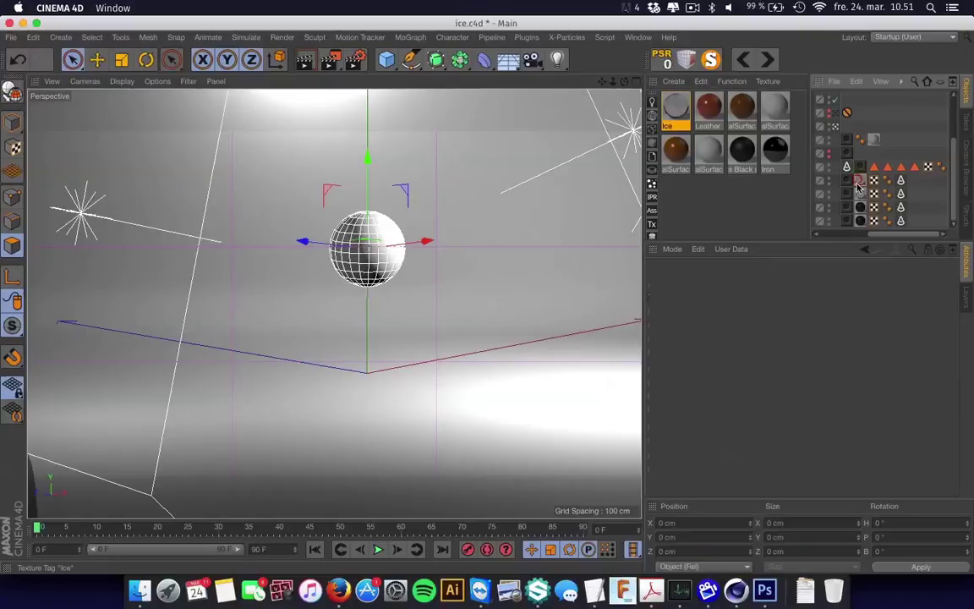
Delete the texture tags from Line230, Line231, Object01.split.22 and Object01.split, and apply the Ice material to the fin null
{"action": "left_click", "coordinate": [861, 220], "text": "shift"}
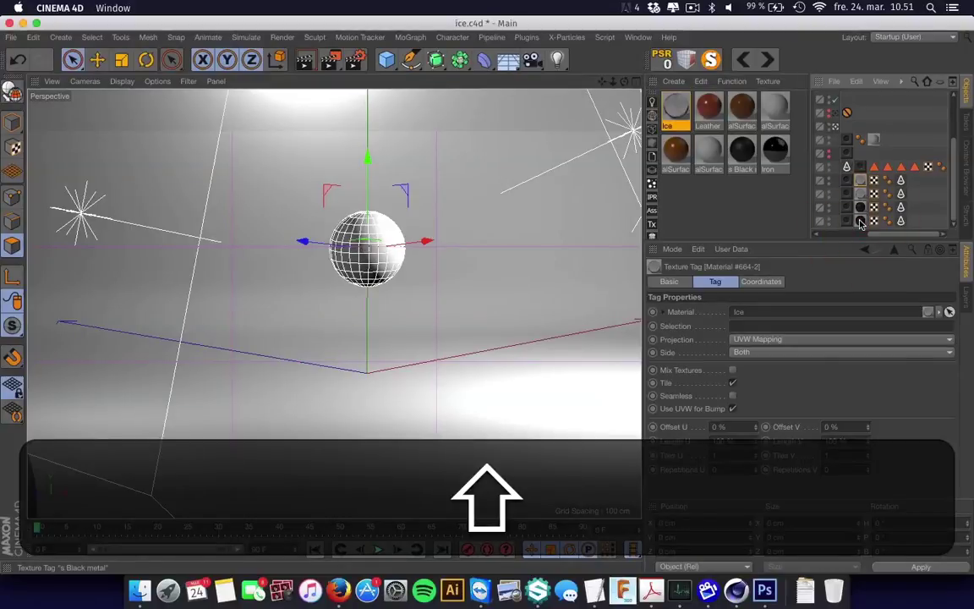
{"action": "left_click", "coordinate": [859, 209], "text": "shift"}
{"action": "key", "text": "shift+BackSpace"}
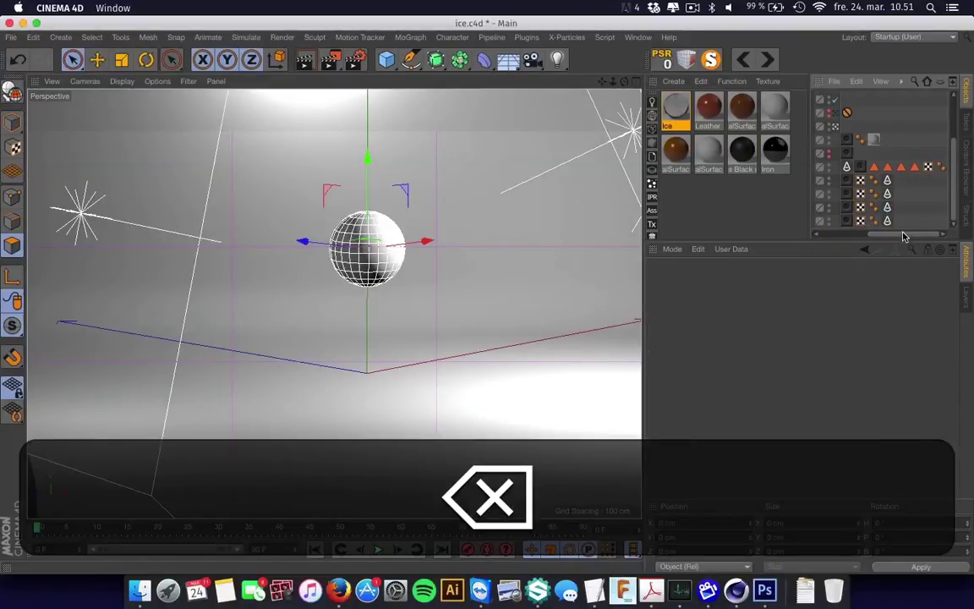
{"action": "mouse_move", "coordinate": [905, 233]}
{"action": "left_mouse_down"}
{"action": "mouse_move", "coordinate": [841, 236]}
{"action": "mouse_move", "coordinate": [937, 237]}
{"action": "mouse_move", "coordinate": [838, 235]}
{"action": "mouse_move", "coordinate": [915, 235]}
{"action": "left_mouse_up"}
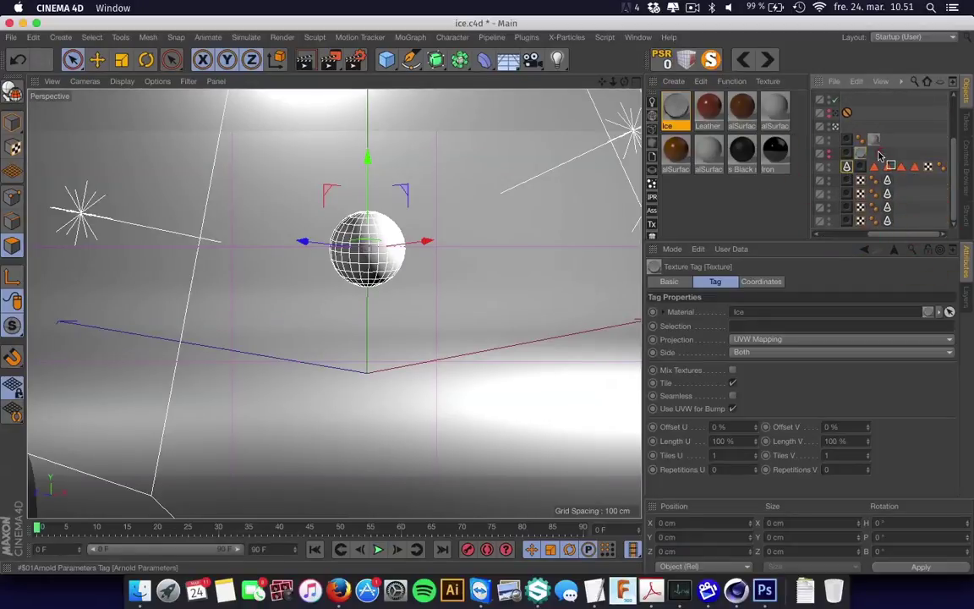
Move Object015's Arnold Parameters tag to the fin null, delete those on the other chair parts, and open fin's tag settings
{"action": "left_click", "coordinate": [887, 179]}
{"action": "left_click", "coordinate": [887, 220], "text": "shift"}
{"action": "key", "text": "BackSpace"}
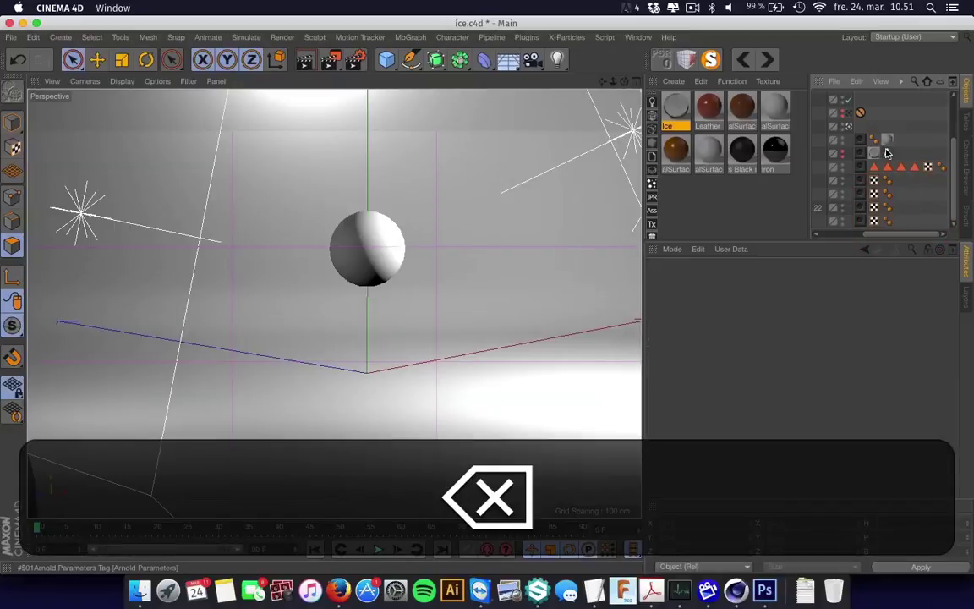
{"action": "left_click", "coordinate": [887, 153]}
{"action": "left_click", "coordinate": [764, 301]}
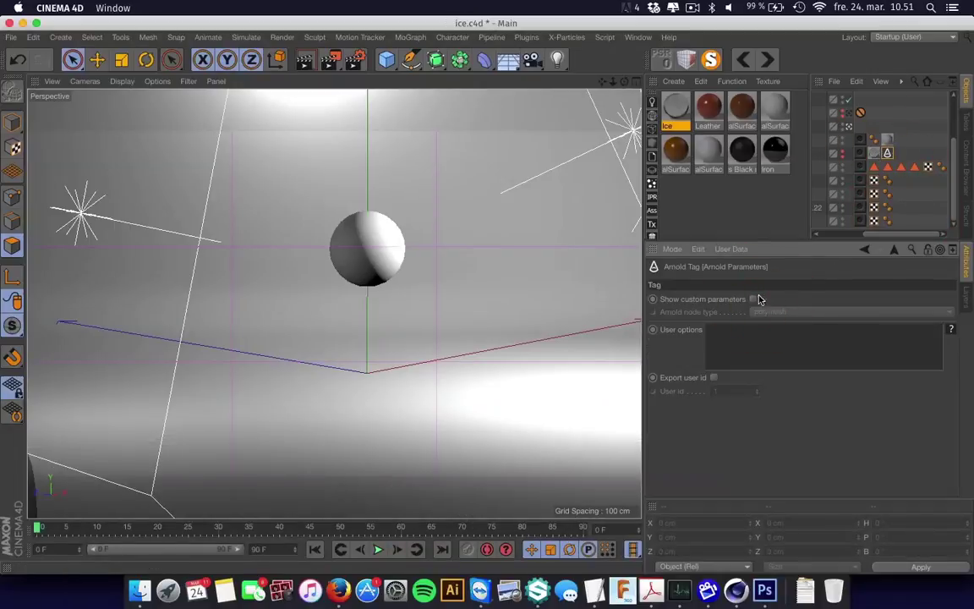
Make the fin chair group visible in place of the sphere and delete fin's Arnold Parameters tag
{"action": "left_click_drag", "start_coordinate": [891, 237], "coordinate": [833, 236]}
{"action": "left_click", "coordinate": [919, 154], "text": "alt"}
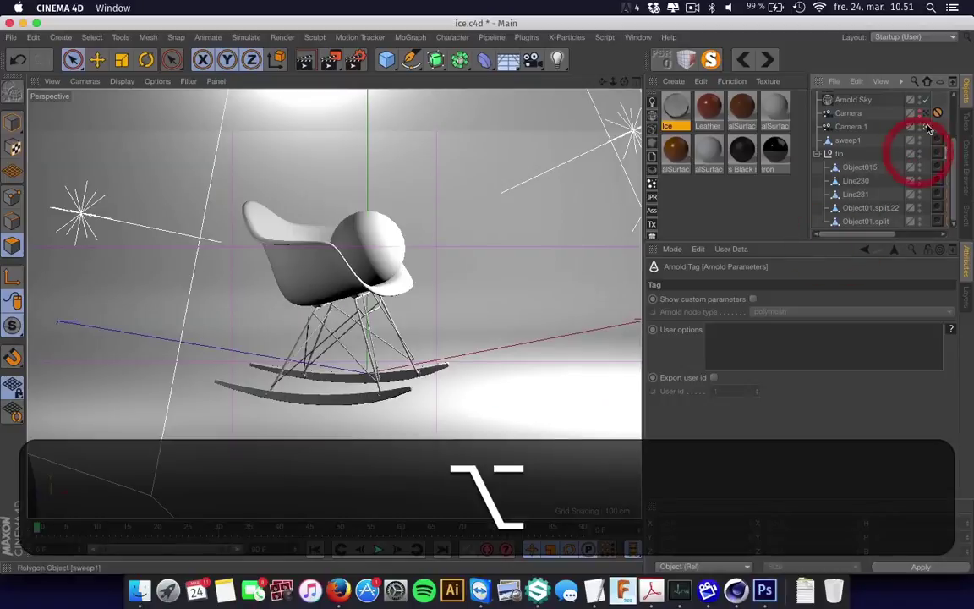
{"action": "scroll", "coordinate": [942, 99], "scroll_direction": "up", "scroll_amount": 3}
{"action": "left_click_drag", "start_coordinate": [873, 231], "coordinate": [838, 235]}
{"action": "left_click", "coordinate": [922, 98], "text": "alt"}
{"action": "scroll", "coordinate": [872, 194], "scroll_direction": "down", "scroll_amount": 1}
{"action": "key", "text": "BackSpace"}
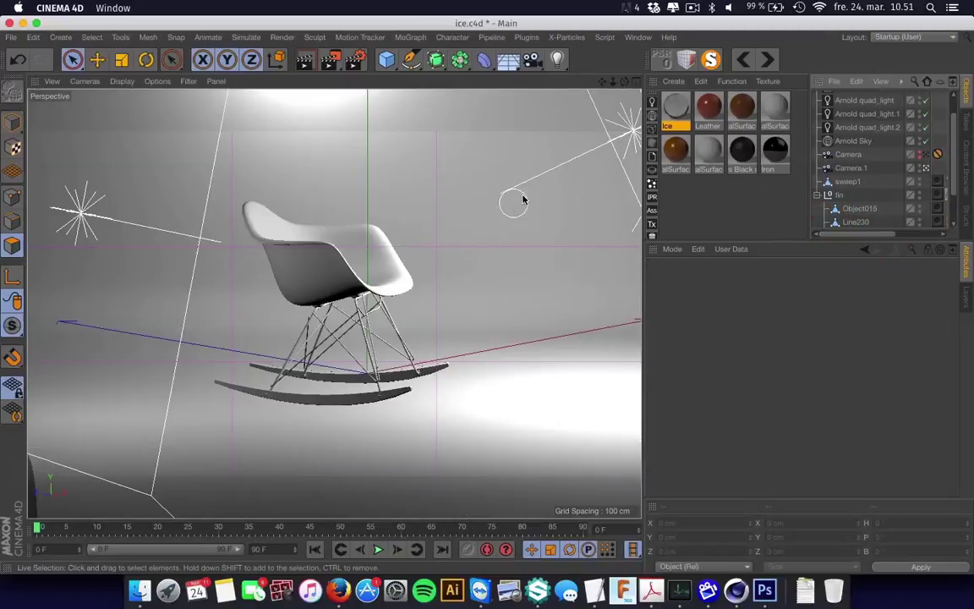
Start the Arnold IPR render of the full chair frame with region rendering off, zoomed out to about 33 %, clear of the material and object lists
{"action": "left_click", "coordinate": [652, 197]}
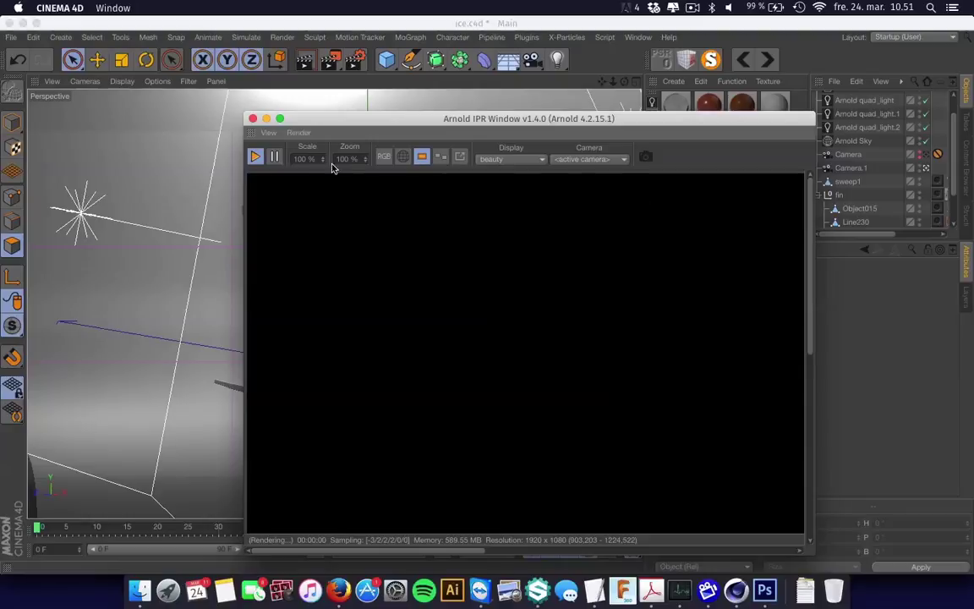
{"action": "scroll", "coordinate": [358, 222], "scroll_direction": "down", "scroll_amount": 5}
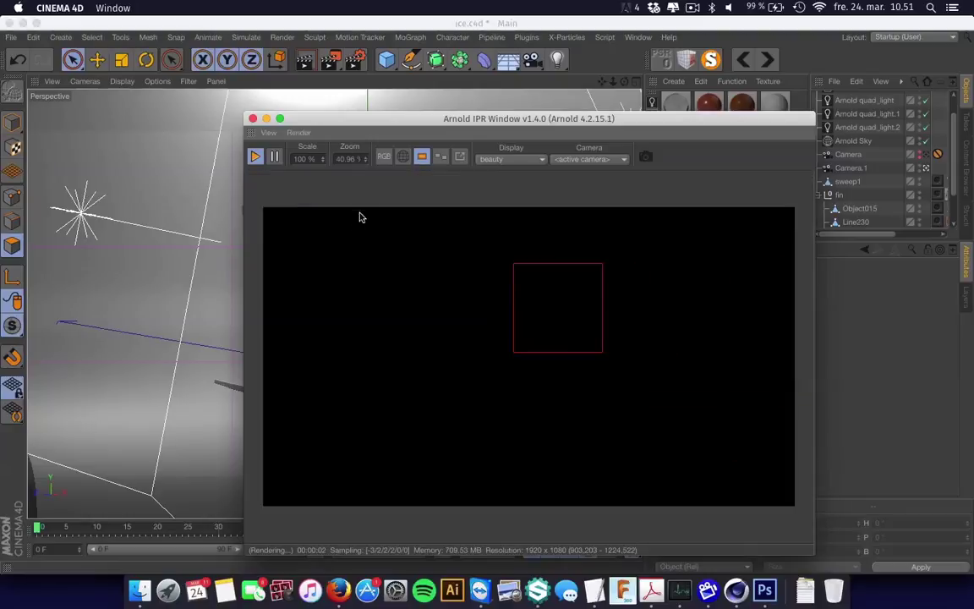
{"action": "left_click", "coordinate": [423, 156]}
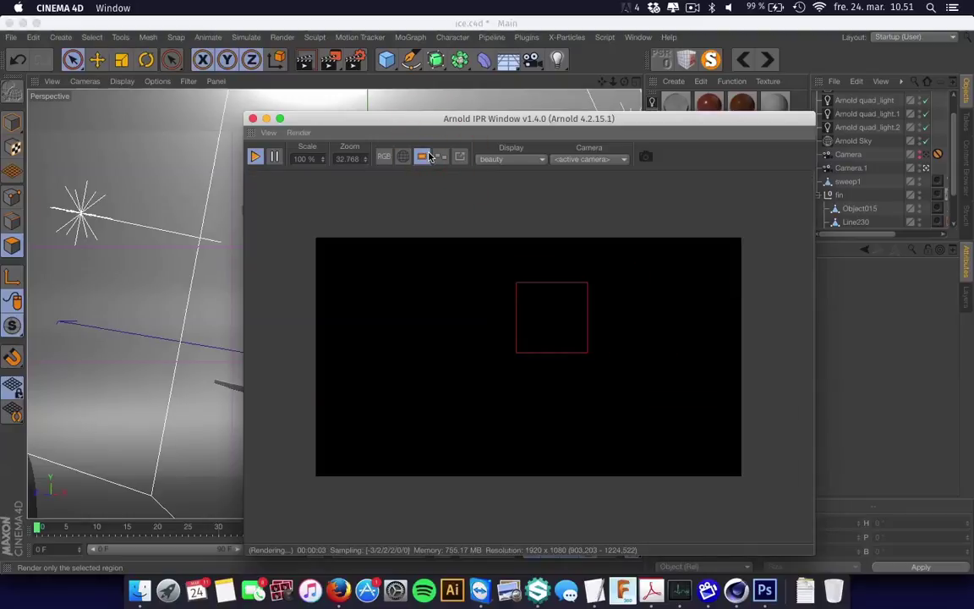
{"action": "left_click", "coordinate": [425, 158]}
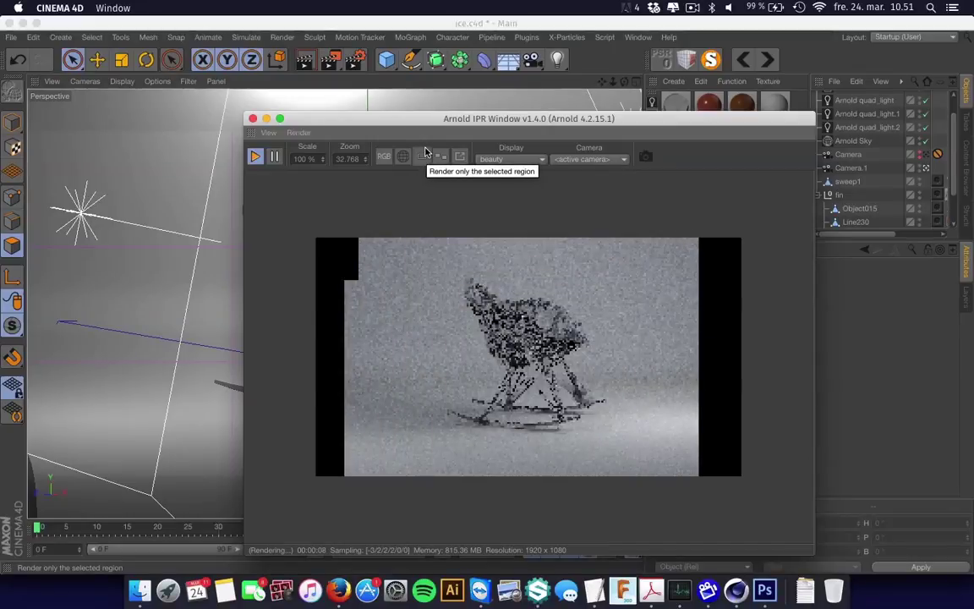
{"action": "left_click_drag", "start_coordinate": [533, 120], "coordinate": [352, 115]}
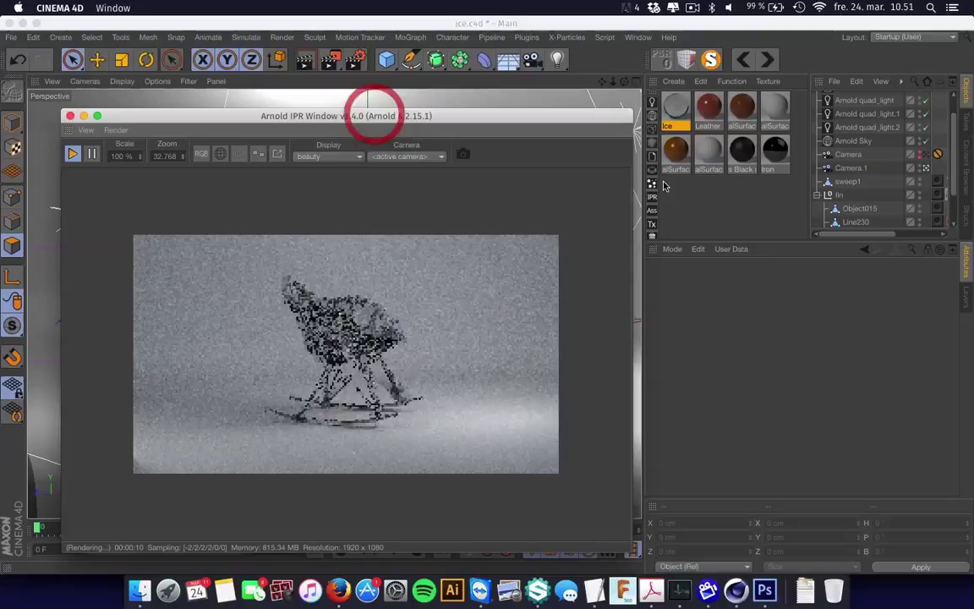
Add an Arnold Parameters tag to the fin null and enable its custom parameters
{"action": "right_click", "coordinate": [842, 197]}
{"action": "mouse_move", "coordinate": [728, 42]}
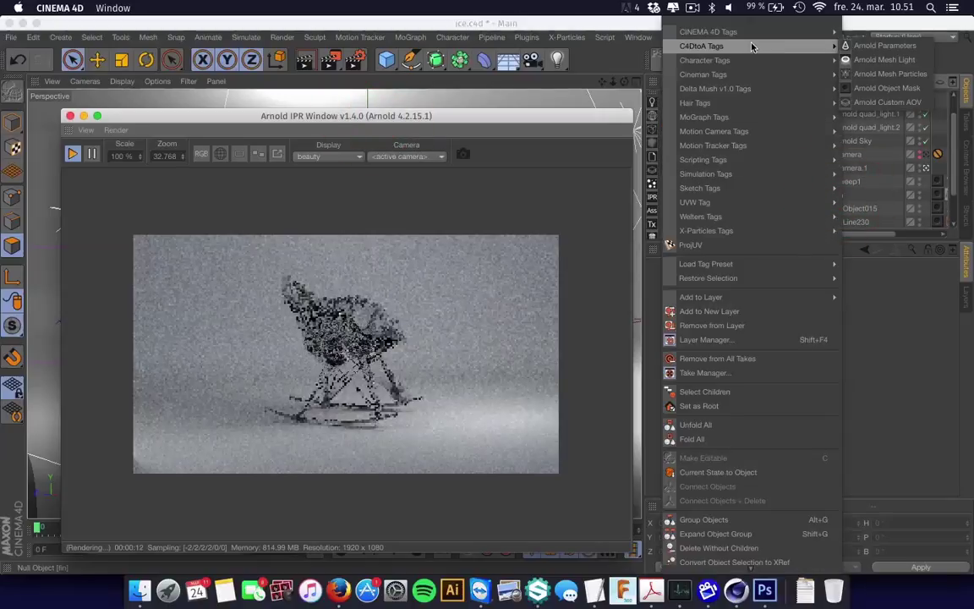
{"action": "left_click", "coordinate": [848, 43]}
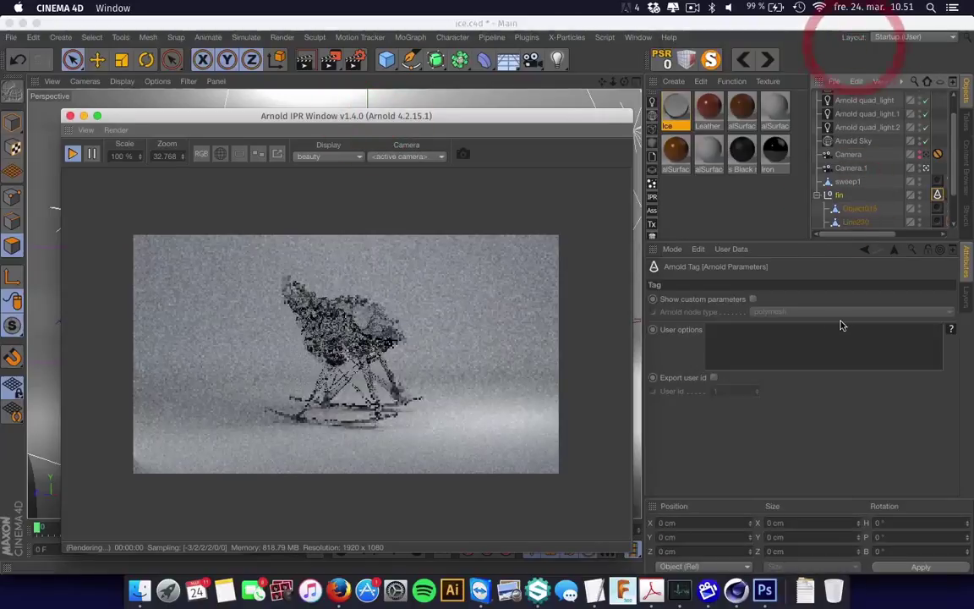
{"action": "left_click", "coordinate": [753, 300]}
Set the displacement Height of fin's Arnold Parameters tag to 1 cm and turn on Auto bump
{"action": "left_click", "coordinate": [825, 281]}
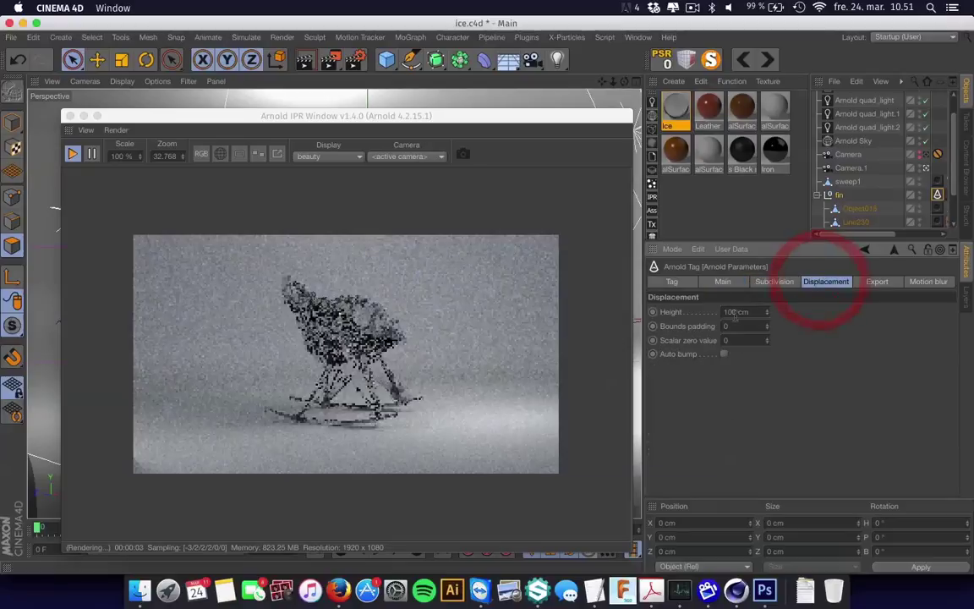
{"action": "double_click", "coordinate": [734, 312]}
{"action": "type", "text": "1"}
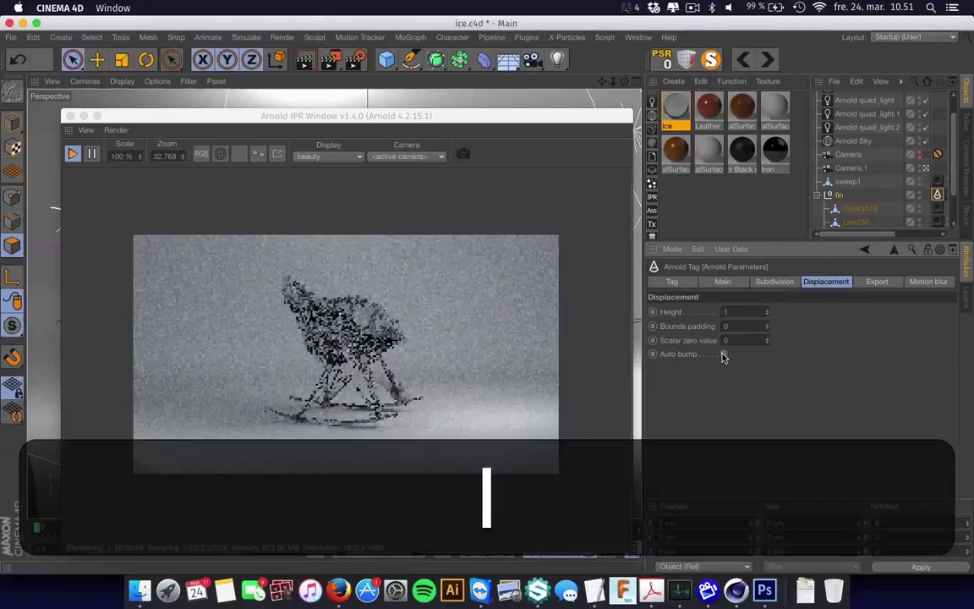
{"action": "left_click", "coordinate": [724, 354]}
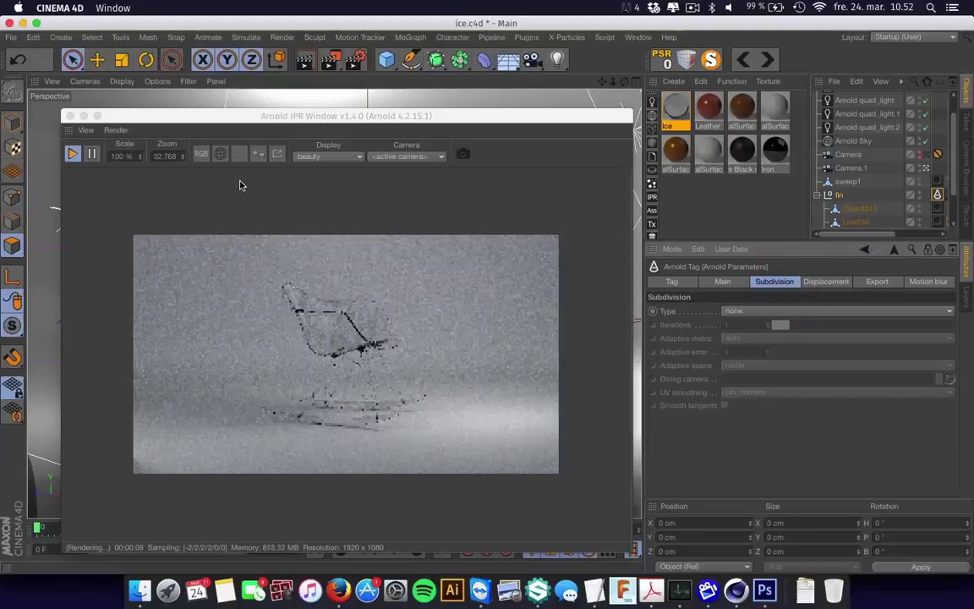
Check the chair's mesh in the IPR's wireframe debug shading, restore normal shading, and turn off Opaque in fin's Arnold Parameters tag
{"action": "left_click", "coordinate": [219, 155]}
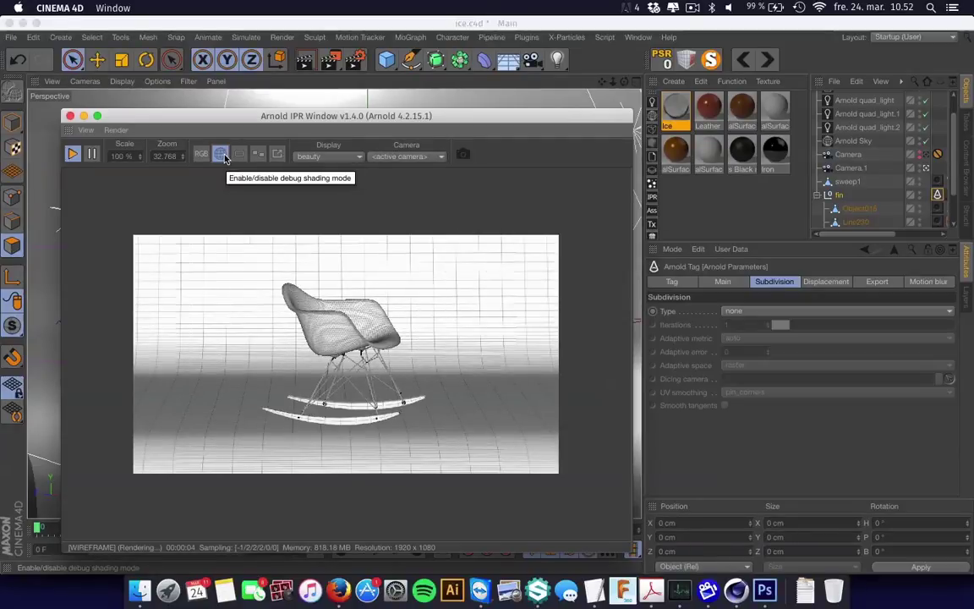
{"action": "left_click", "coordinate": [222, 155]}
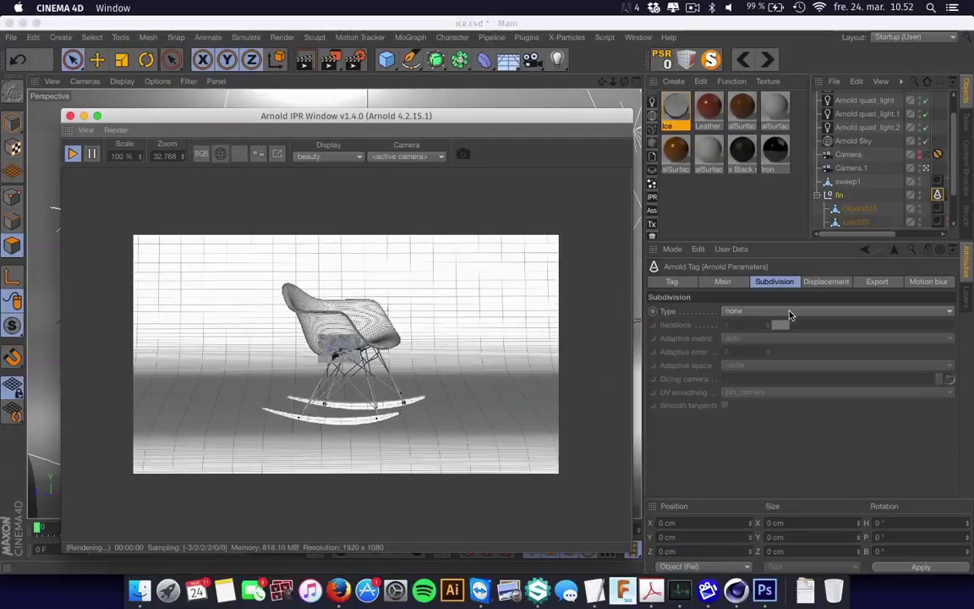
{"action": "left_click", "coordinate": [725, 282]}
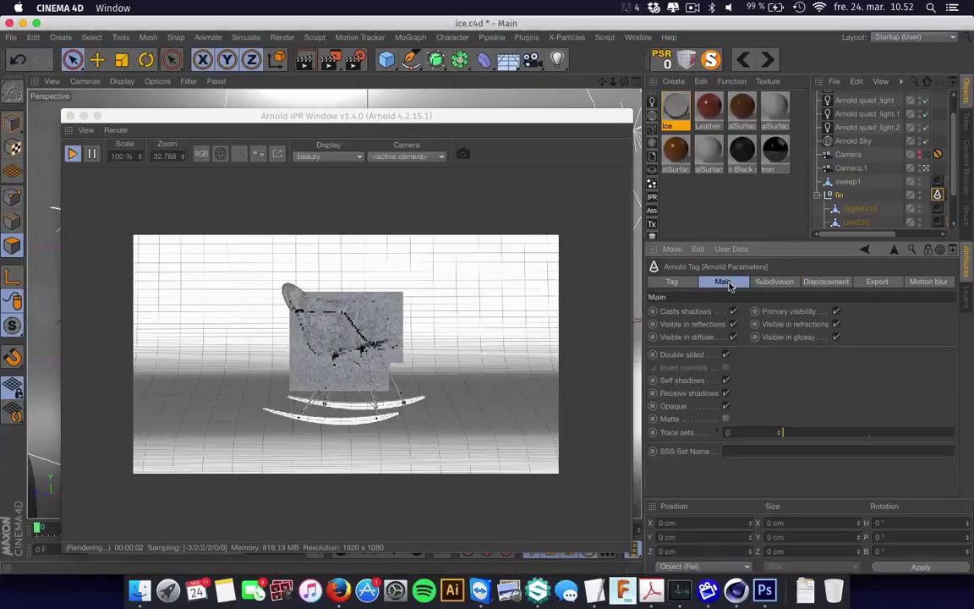
{"action": "left_click", "coordinate": [725, 405]}
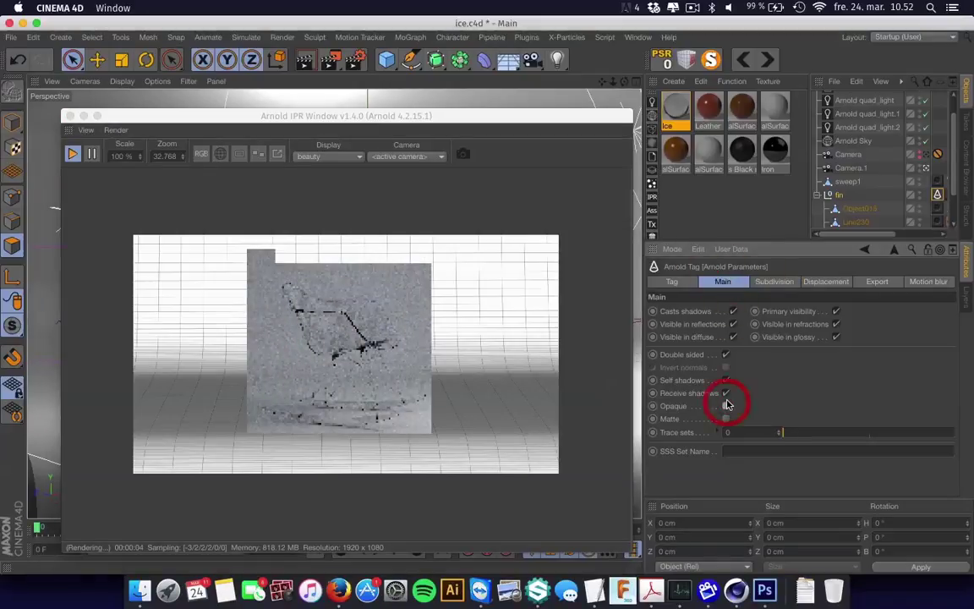